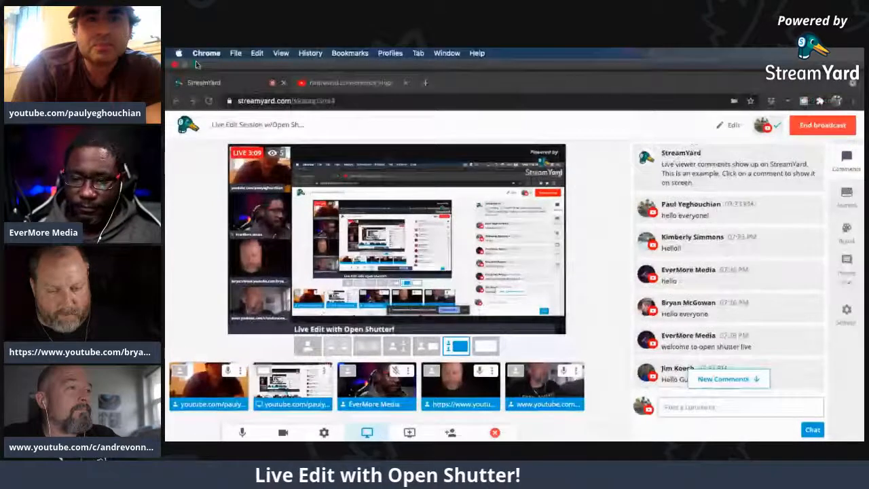
Switch to Lightroom Classic and open the industrial plant photo DJI_0507.DNG in the Develop module
{"action": "left_click", "coordinate": [196, 65]}
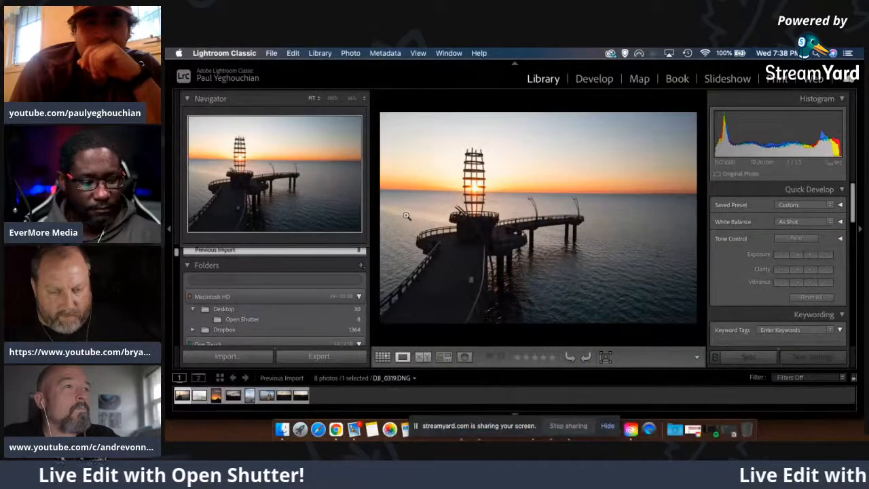
{"action": "left_click", "coordinate": [383, 357]}
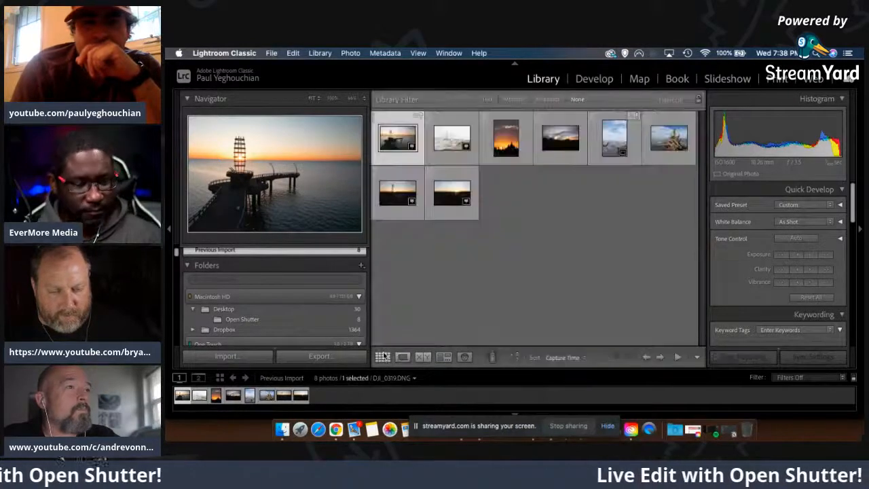
{"action": "double_click", "coordinate": [447, 141]}
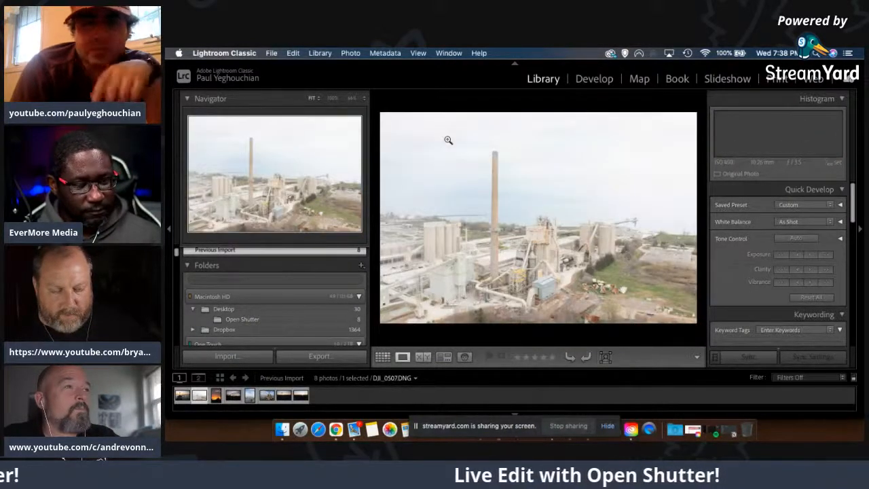
{"action": "left_click", "coordinate": [591, 80]}
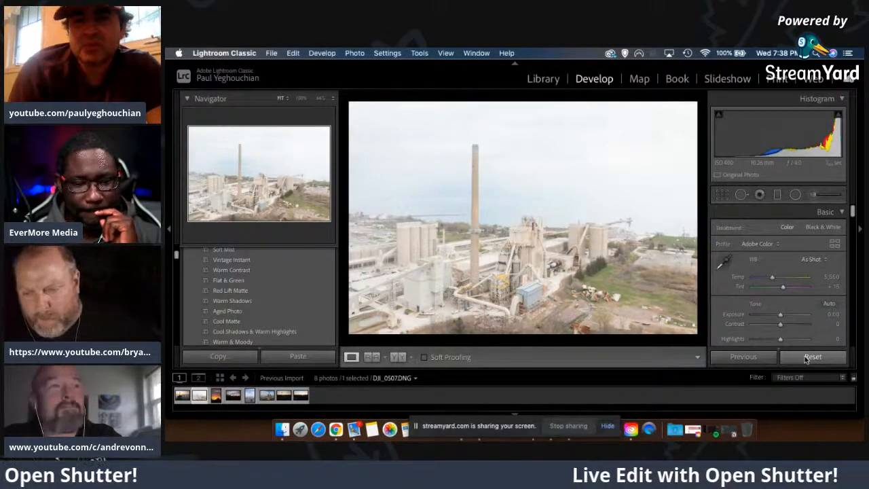
{"action": "scroll", "coordinate": [743, 307], "scroll_direction": "down", "scroll_amount": 3}
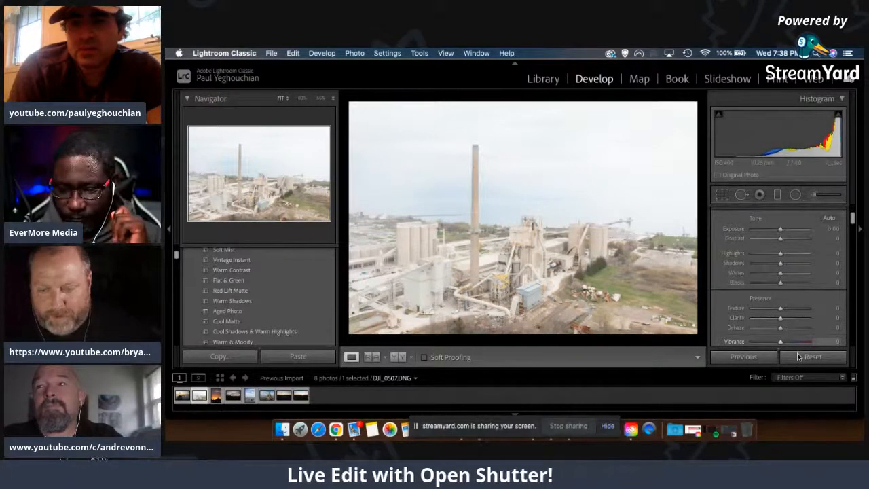
{"action": "scroll", "coordinate": [740, 258], "scroll_direction": "down", "scroll_amount": 2}
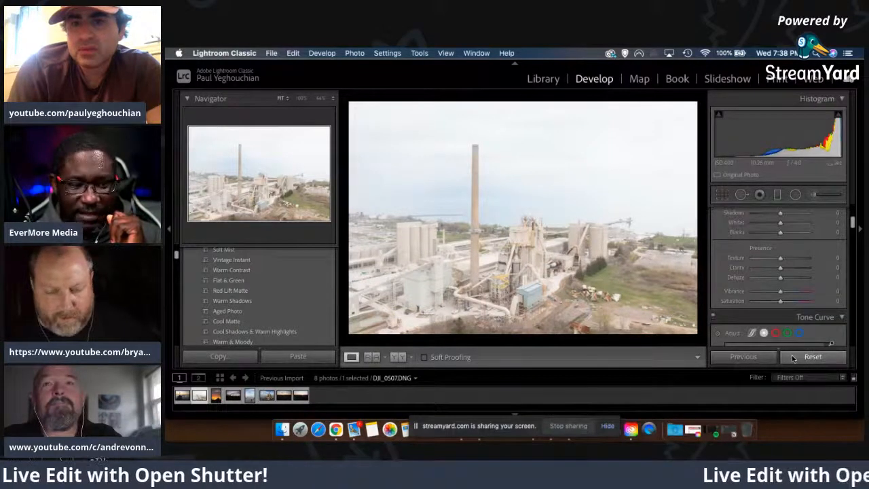
{"action": "scroll", "coordinate": [761, 303], "scroll_direction": "down", "scroll_amount": 1}
{"action": "scroll", "coordinate": [774, 319], "scroll_direction": "down", "scroll_amount": 3}
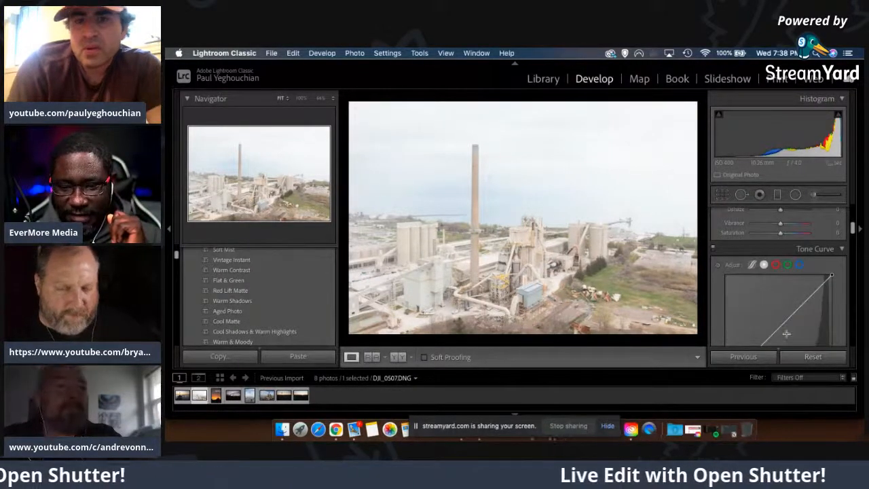
{"action": "scroll", "coordinate": [771, 301], "scroll_direction": "down", "scroll_amount": 3}
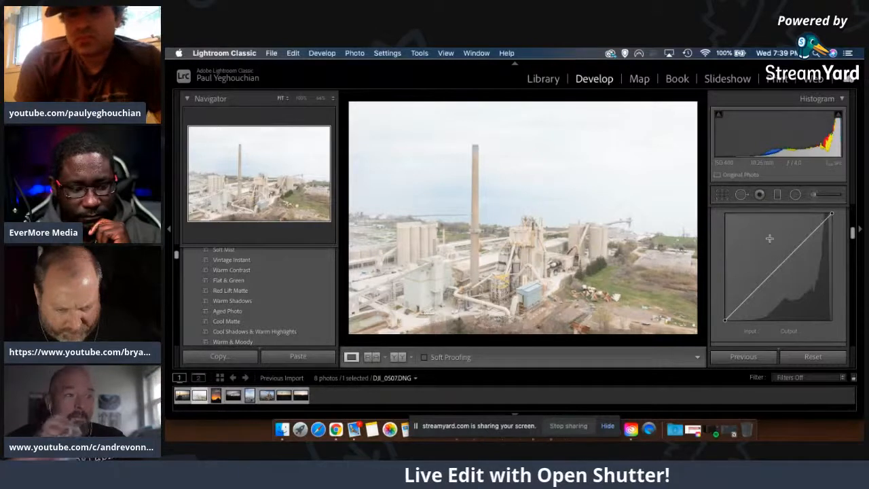
{"action": "left_click_drag", "start_coordinate": [852, 233], "coordinate": [850, 209]}
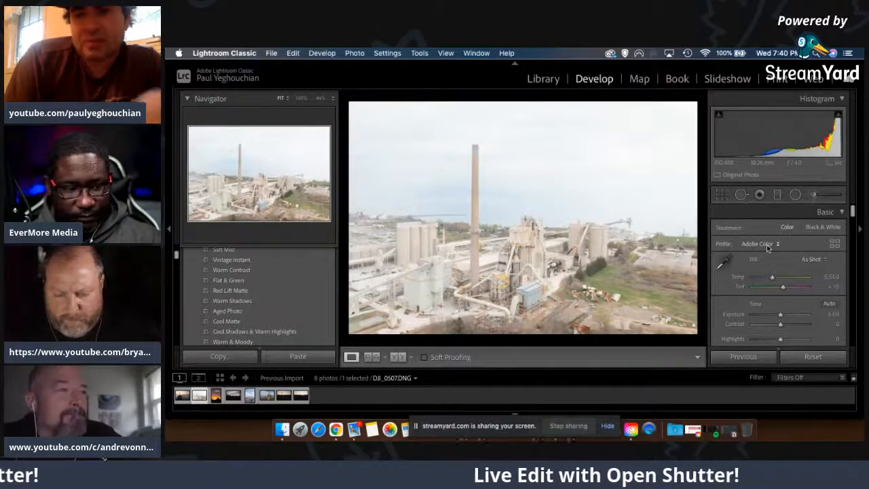
Apply the automatic tone adjustment to the plant photo, undoing it once to compare with the original
{"action": "left_click", "coordinate": [828, 303]}
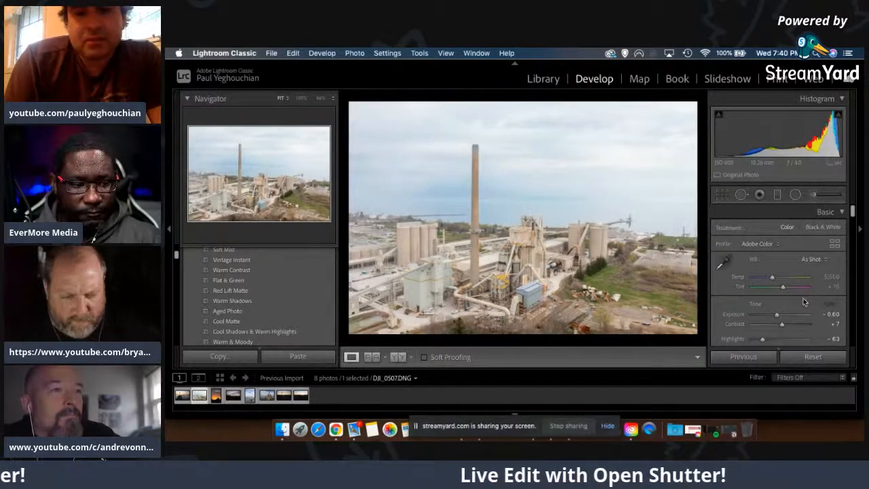
{"action": "key", "text": "super+z"}
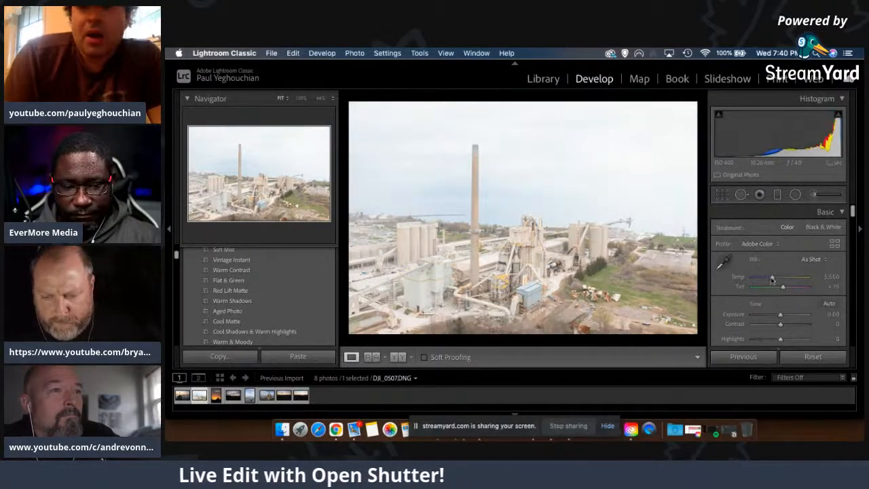
{"action": "scroll", "coordinate": [750, 285], "scroll_direction": "down", "scroll_amount": 2}
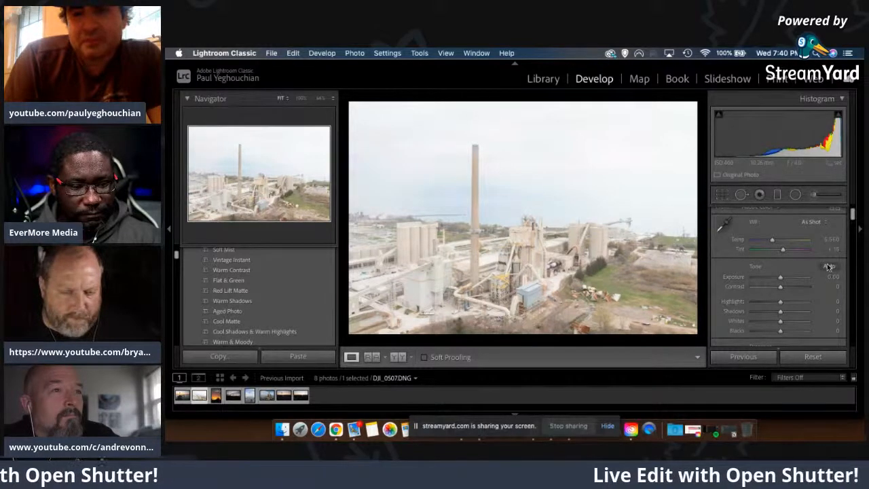
{"action": "key", "text": "super+u"}
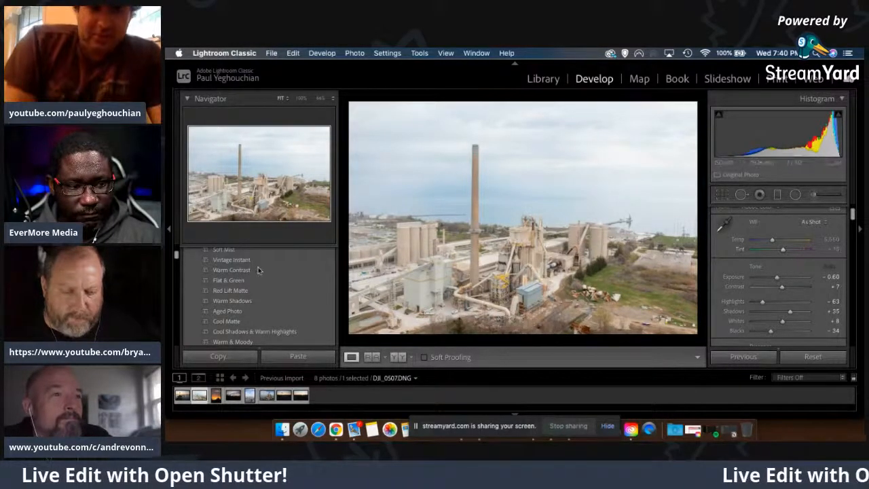
Preview the colour and B&W presets on the photo and apply the Cool Matte preset
{"action": "scroll", "coordinate": [258, 270], "scroll_direction": "up", "scroll_amount": 6}
{"action": "scroll", "coordinate": [260, 300], "scroll_direction": "down", "scroll_amount": 5}
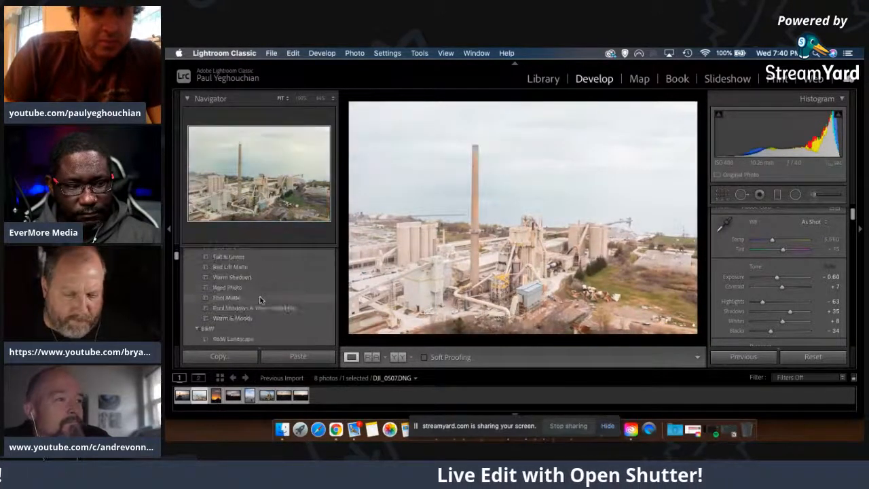
{"action": "scroll", "coordinate": [259, 300], "scroll_direction": "down", "scroll_amount": 3}
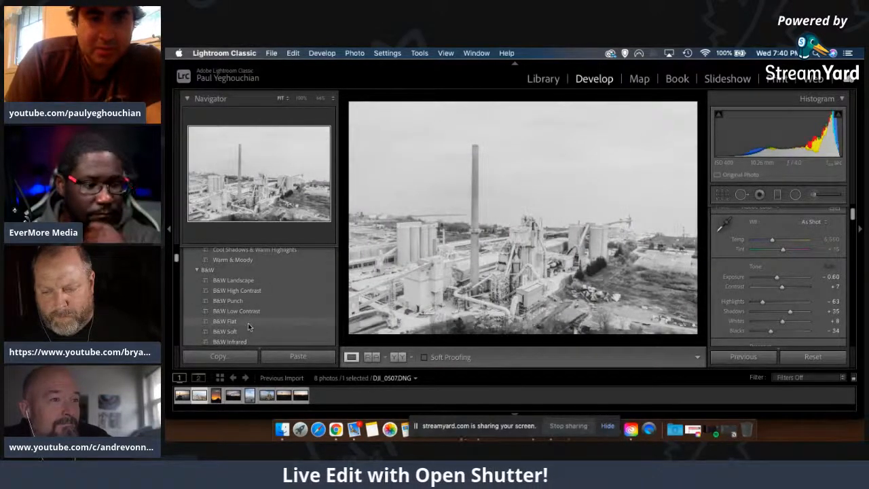
{"action": "scroll", "coordinate": [249, 318], "scroll_direction": "down", "scroll_amount": 3}
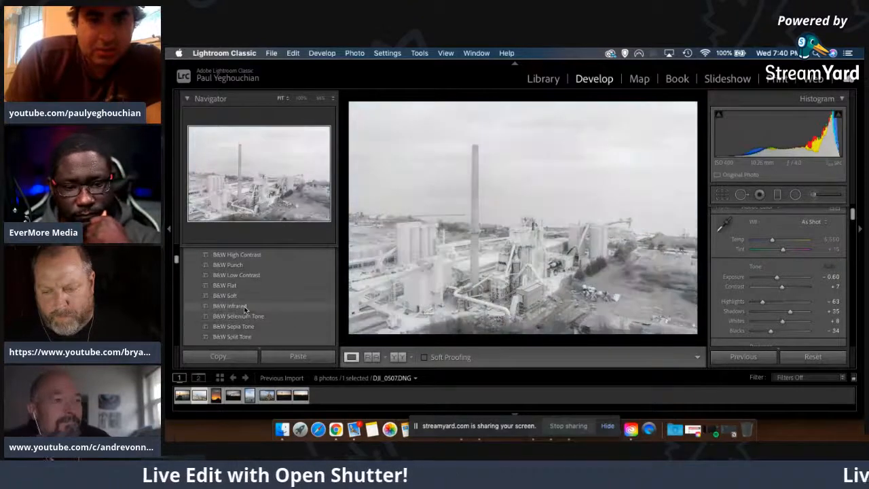
{"action": "scroll", "coordinate": [244, 313], "scroll_direction": "down", "scroll_amount": 2}
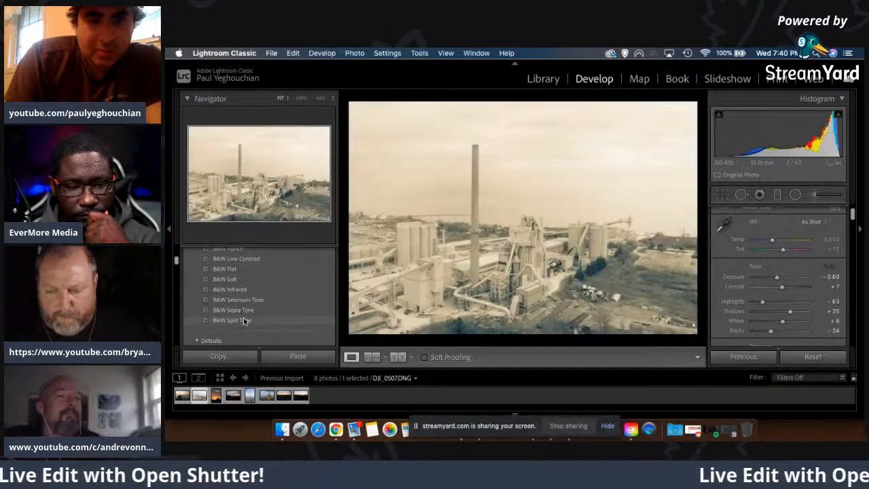
{"action": "scroll", "coordinate": [243, 316], "scroll_direction": "up", "scroll_amount": 4}
{"action": "scroll", "coordinate": [242, 298], "scroll_direction": "up", "scroll_amount": 5}
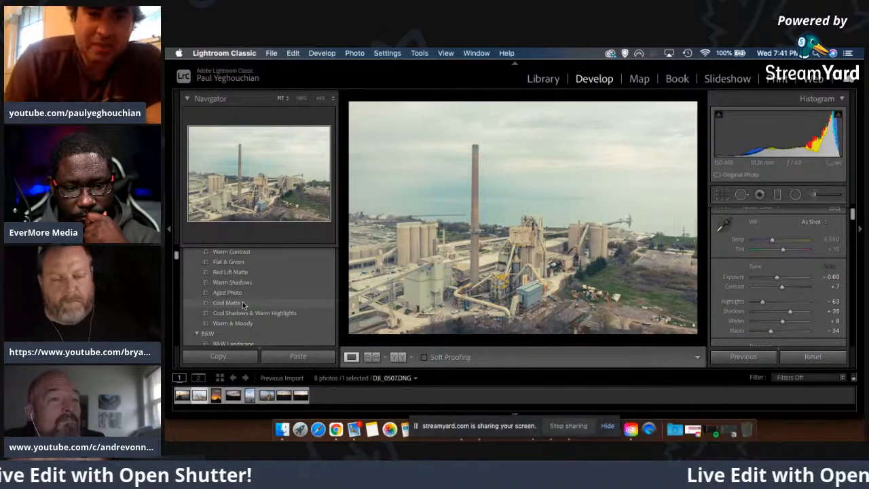
{"action": "left_click", "coordinate": [243, 304]}
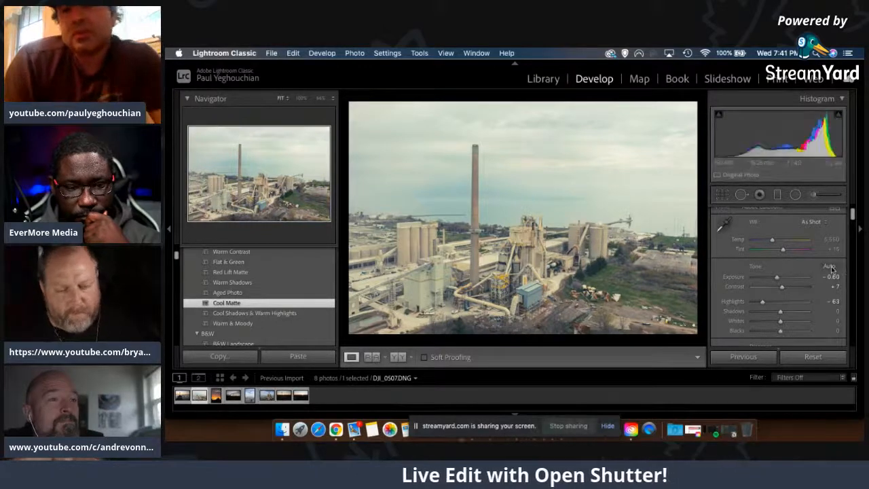
Mute the photo's colours by setting Saturation to -25 and Vibrance to -16
{"action": "scroll", "coordinate": [793, 272], "scroll_direction": "up", "scroll_amount": 1}
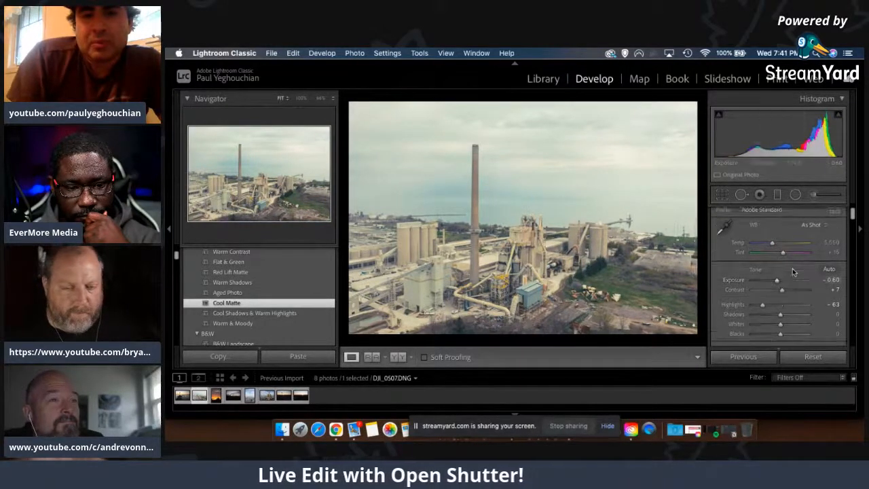
{"action": "scroll", "coordinate": [749, 276], "scroll_direction": "down", "scroll_amount": 1}
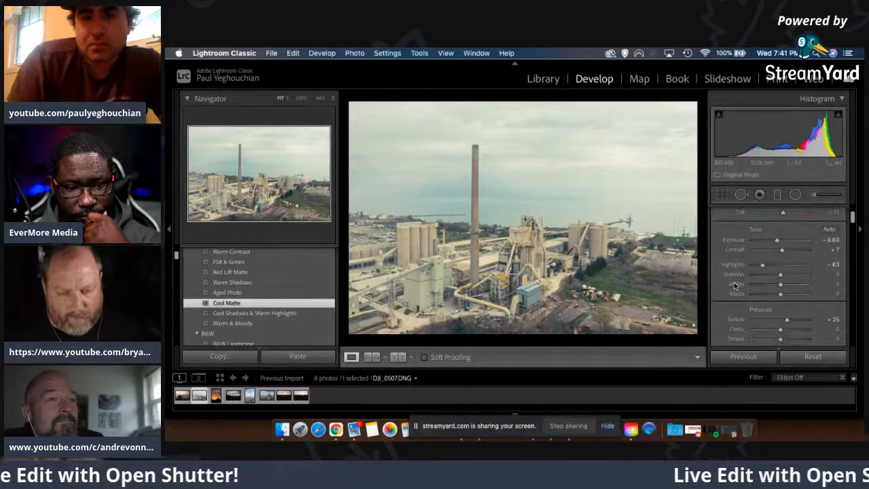
{"action": "scroll", "coordinate": [733, 286], "scroll_direction": "down", "scroll_amount": 3}
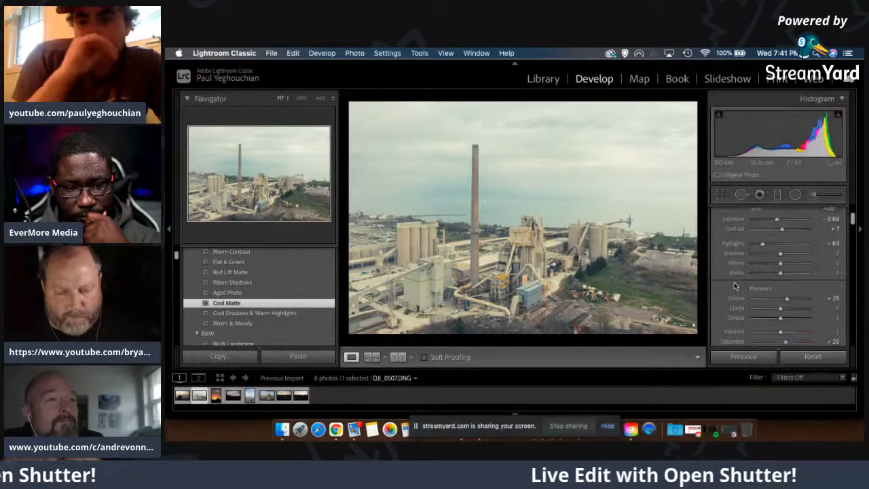
{"action": "left_click_drag", "start_coordinate": [784, 341], "coordinate": [777, 340]}
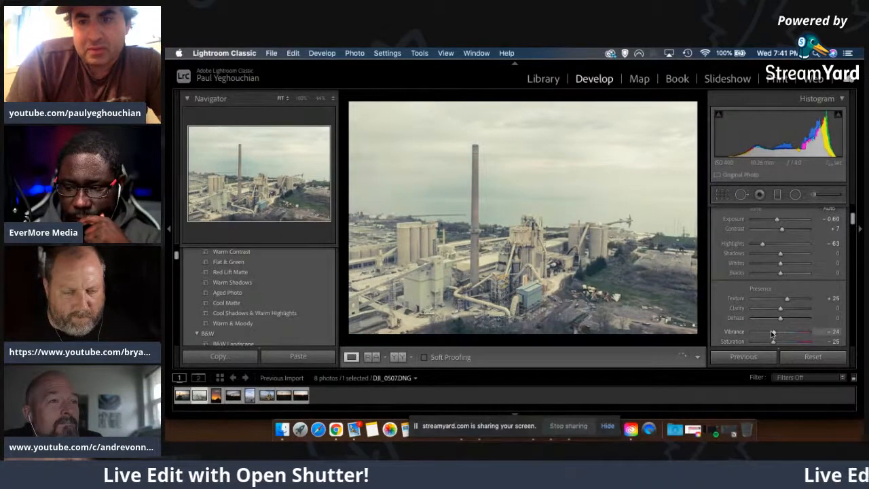
{"action": "left_click_drag", "start_coordinate": [771, 332], "coordinate": [774, 331]}
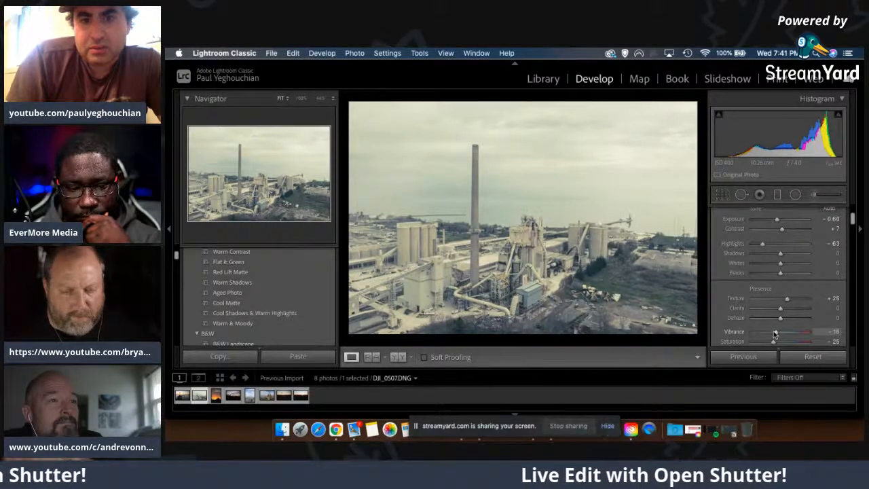
Darken the photo's tones by setting Highlights to -100, Shadows to -51, Whites to -18 and Blacks to -22
{"action": "scroll", "coordinate": [792, 299], "scroll_direction": "down", "scroll_amount": 1}
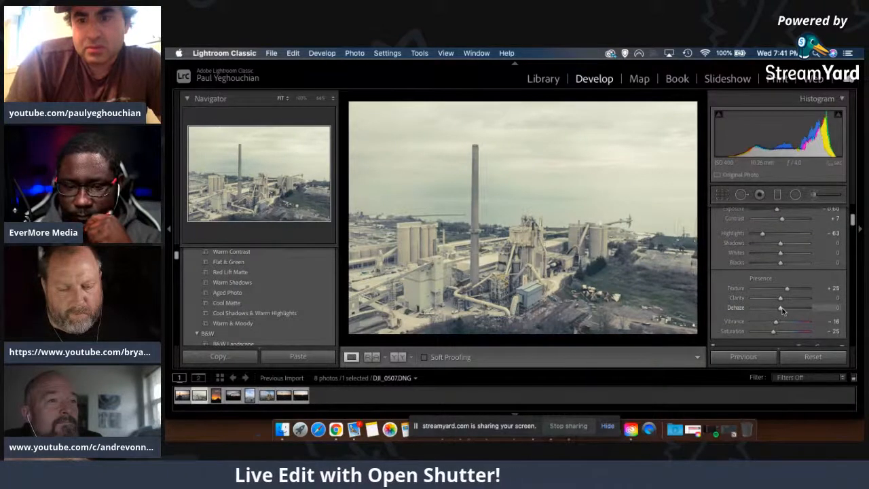
{"action": "scroll", "coordinate": [777, 309], "scroll_direction": "down", "scroll_amount": 10}
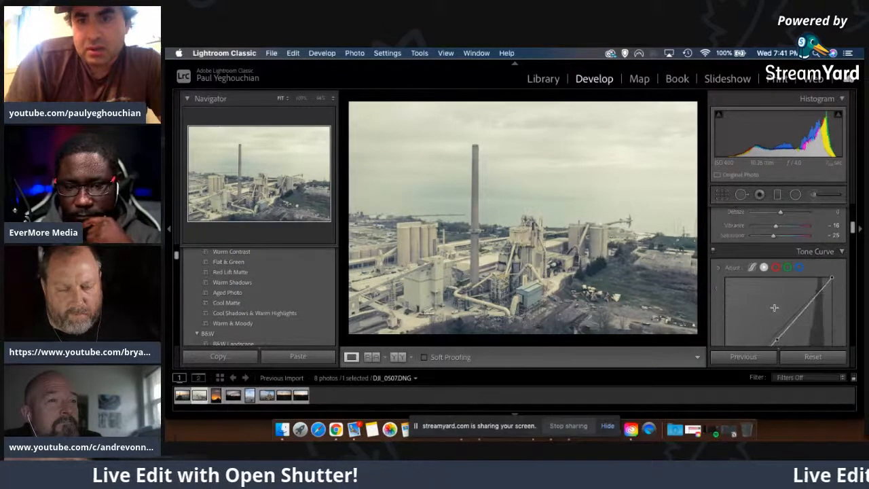
{"action": "scroll", "coordinate": [775, 310], "scroll_direction": "down", "scroll_amount": 5}
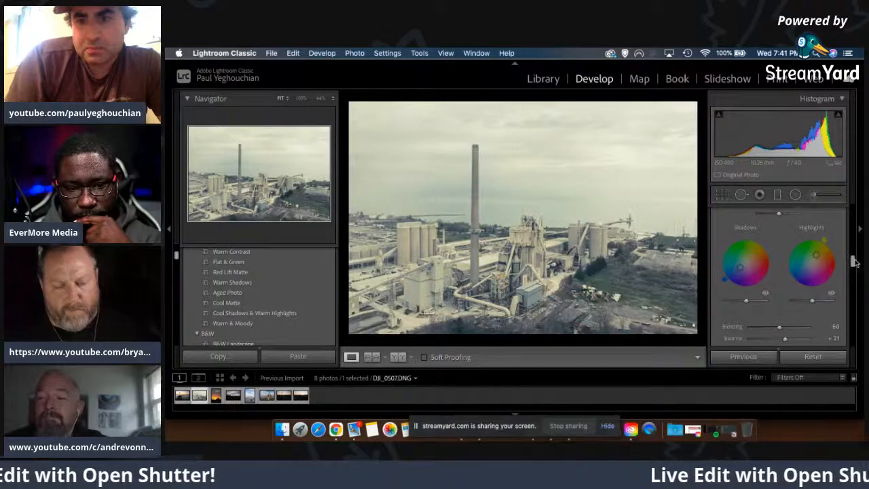
{"action": "scroll", "coordinate": [854, 245], "scroll_direction": "up", "scroll_amount": 3}
{"action": "left_click_drag", "start_coordinate": [854, 245], "coordinate": [847, 203]}
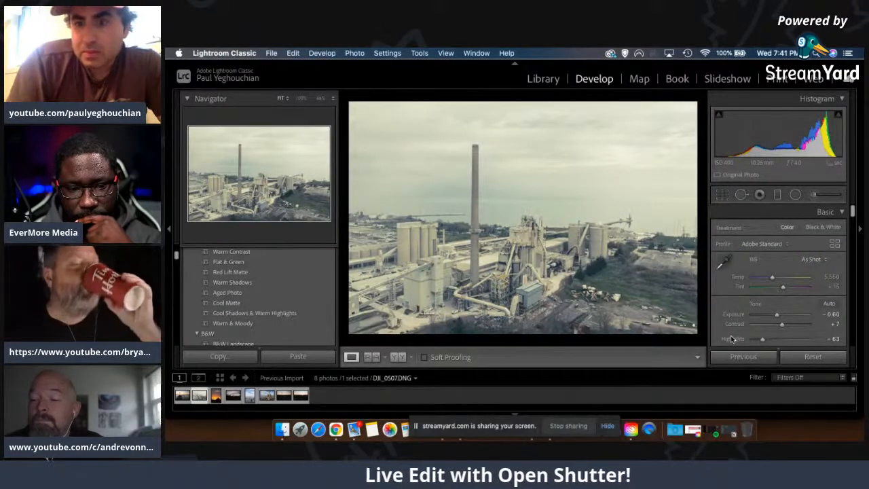
{"action": "scroll", "coordinate": [751, 325], "scroll_direction": "down", "scroll_amount": 1}
{"action": "left_click_drag", "start_coordinate": [762, 312], "coordinate": [751, 312]}
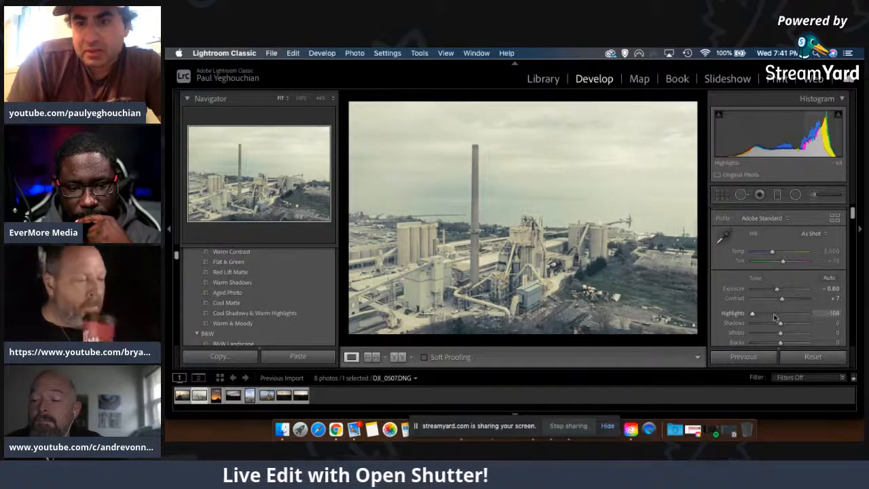
{"action": "left_click_drag", "start_coordinate": [769, 324], "coordinate": [775, 333]}
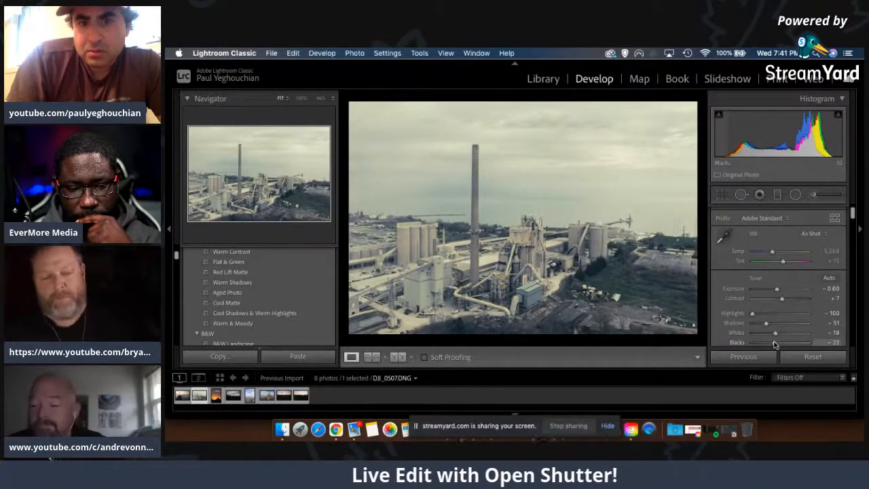
Set the plant photo's Texture to +25
{"action": "scroll", "coordinate": [787, 312], "scroll_direction": "down", "scroll_amount": 3}
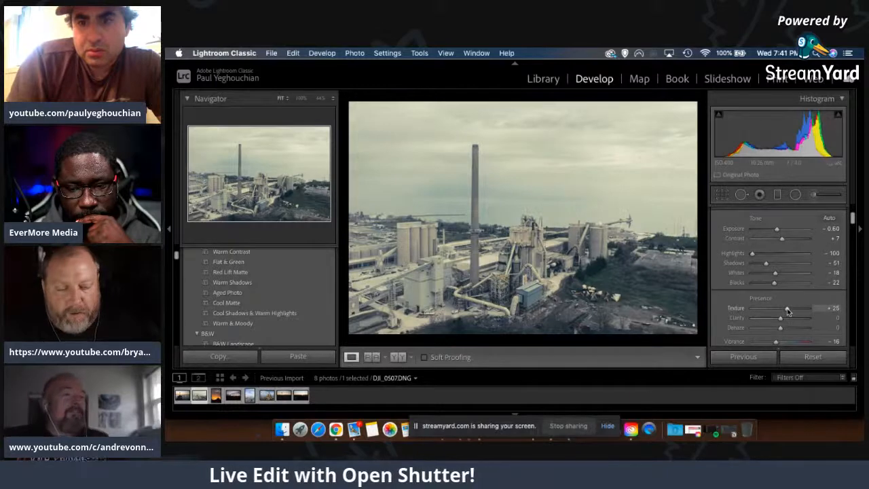
{"action": "scroll", "coordinate": [786, 305], "scroll_direction": "down", "scroll_amount": 3}
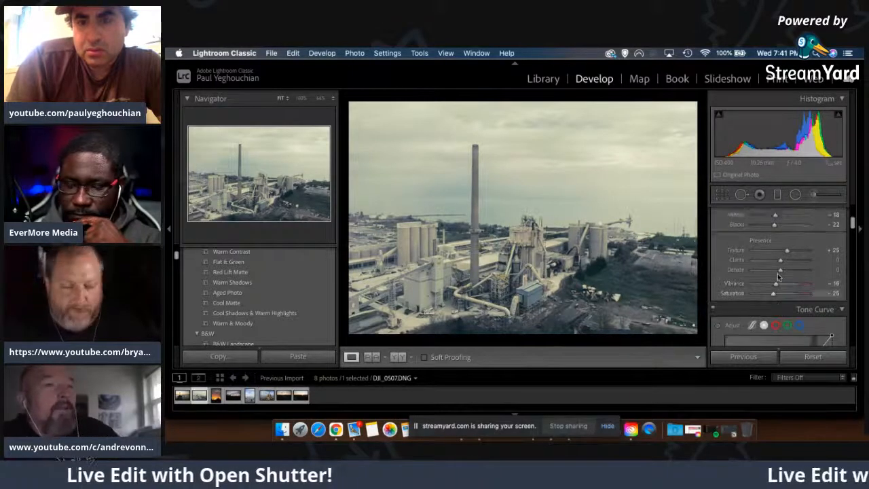
{"action": "scroll", "coordinate": [779, 276], "scroll_direction": "down", "scroll_amount": 2}
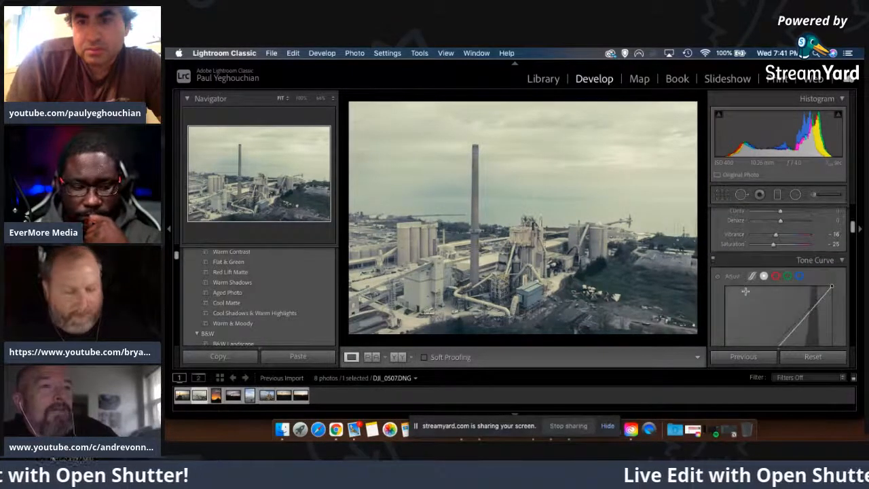
Set the Aqua saturation to -13 and the Green saturation to +33 in the HSL/Color adjustments
{"action": "scroll", "coordinate": [745, 292], "scroll_direction": "down", "scroll_amount": 10}
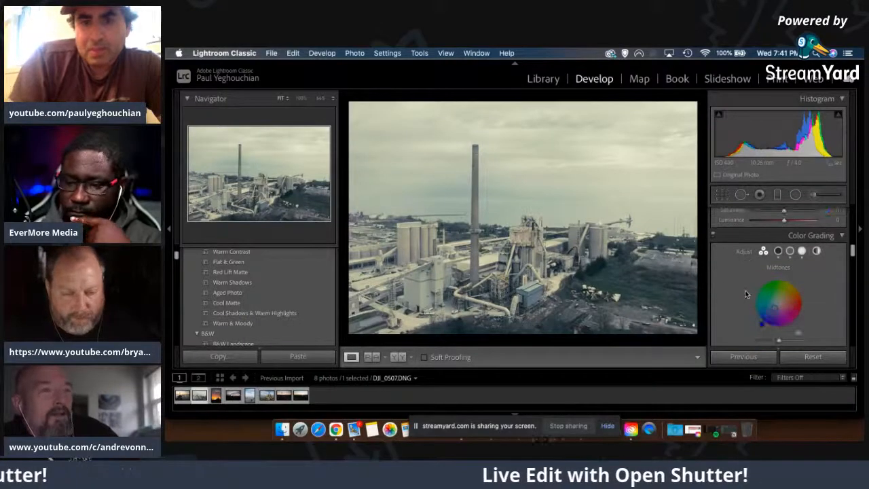
{"action": "scroll", "coordinate": [745, 293], "scroll_direction": "up", "scroll_amount": 4}
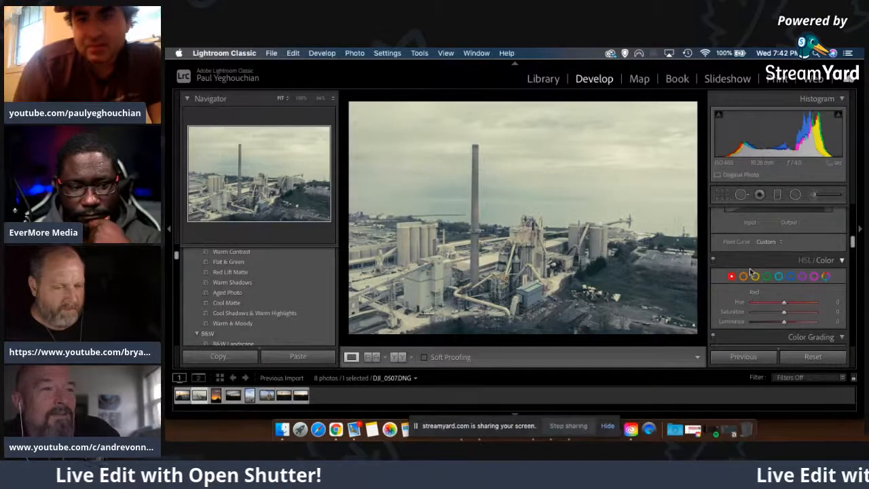
{"action": "left_click", "coordinate": [778, 277]}
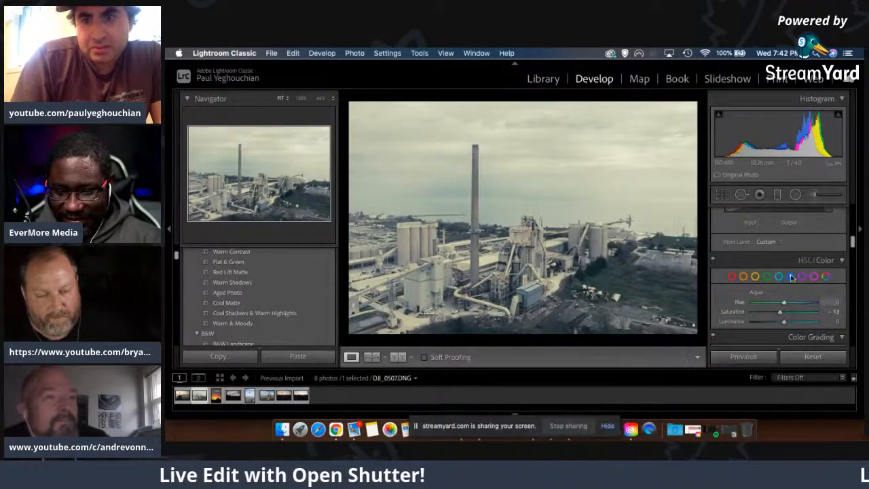
{"action": "left_click_drag", "start_coordinate": [780, 315], "coordinate": [769, 313]}
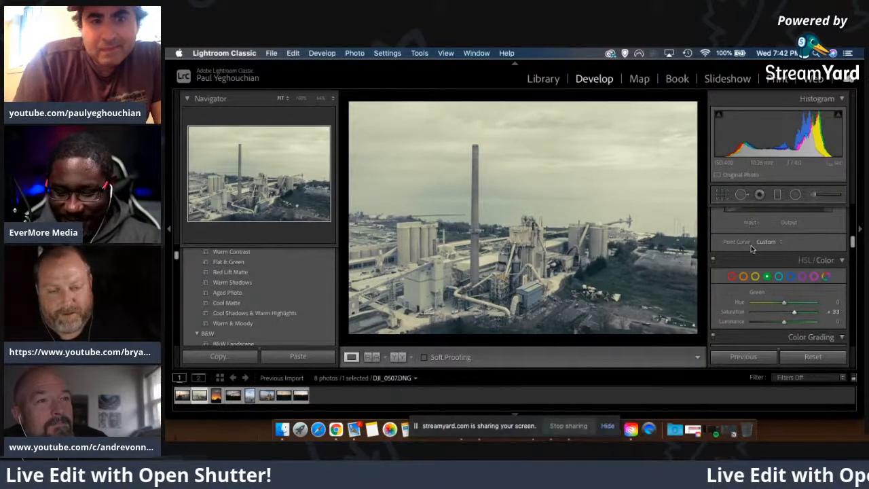
Add a graduated filter across the upper sky of the plant photo
{"action": "scroll", "coordinate": [750, 249], "scroll_direction": "up", "scroll_amount": 2}
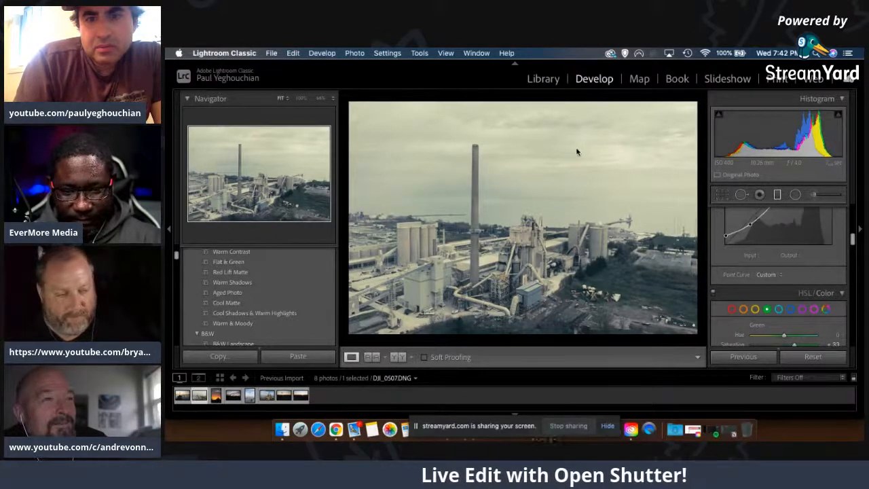
{"action": "key", "text": "m"}
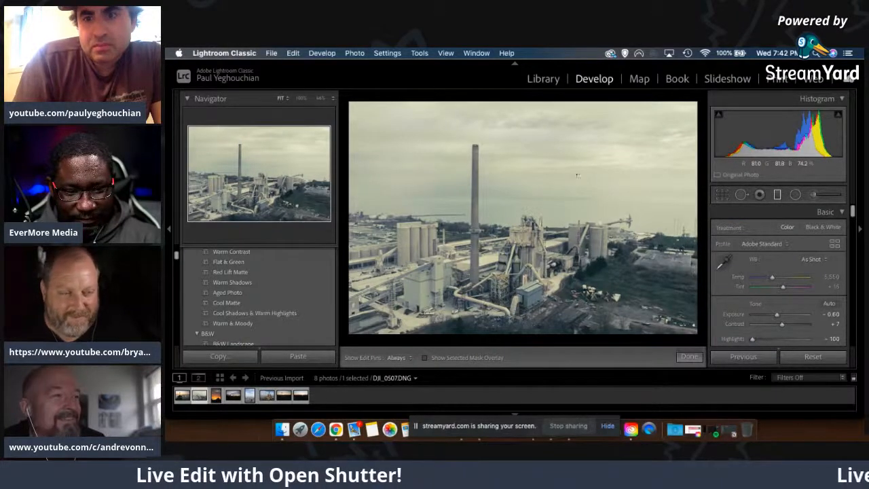
{"action": "left_click", "coordinate": [618, 143]}
{"action": "key", "text": "Delete"}
{"action": "key", "text": "m"}
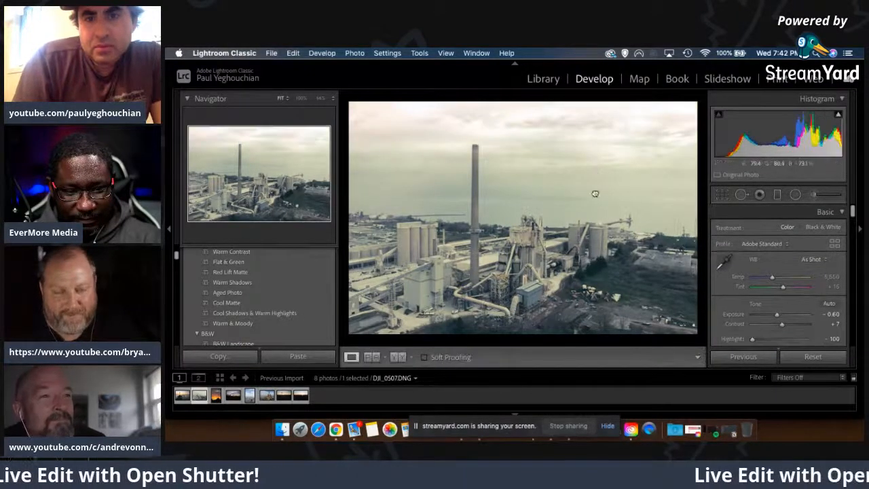
{"action": "left_click", "coordinate": [596, 196]}
{"action": "left_click", "coordinate": [595, 208]}
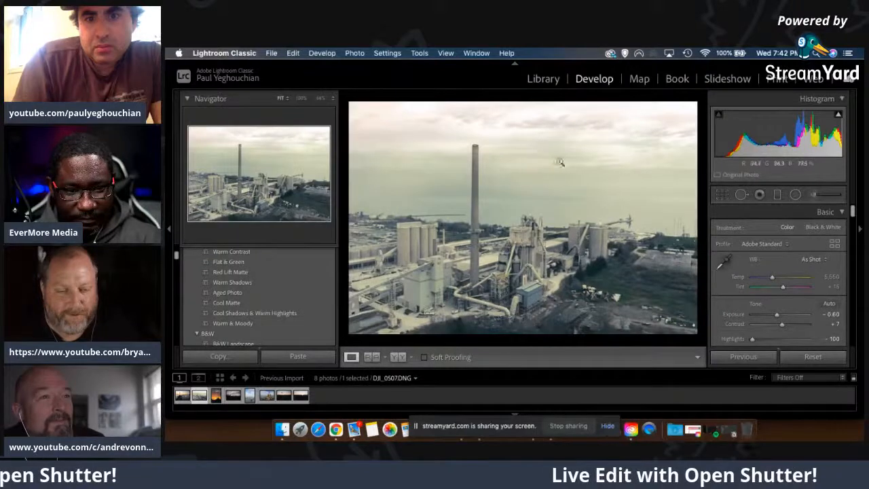
Add another graduated filter, fading from the upper sky down to the tops of the plant buildings
{"action": "left_click", "coordinate": [777, 196]}
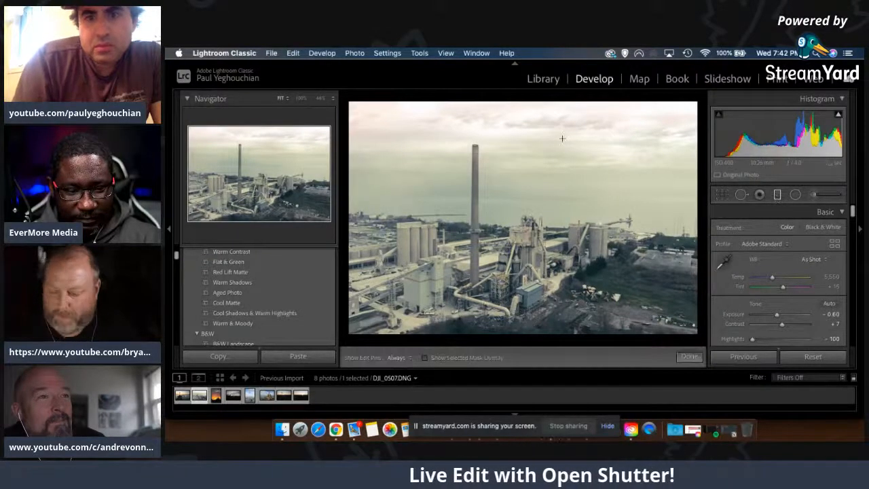
{"action": "left_click_drag", "start_coordinate": [562, 138], "coordinate": [562, 156]}
{"action": "left_click_drag", "start_coordinate": [564, 209], "coordinate": [568, 251]}
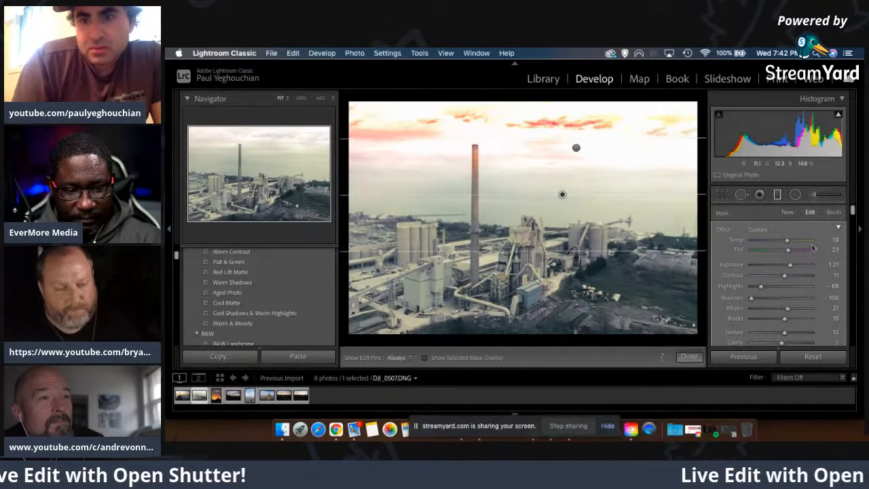
Set the new graduated filter's Temp to 23, Contrast to -11 and Whites to -33
{"action": "left_click_drag", "start_coordinate": [786, 240], "coordinate": [778, 242]}
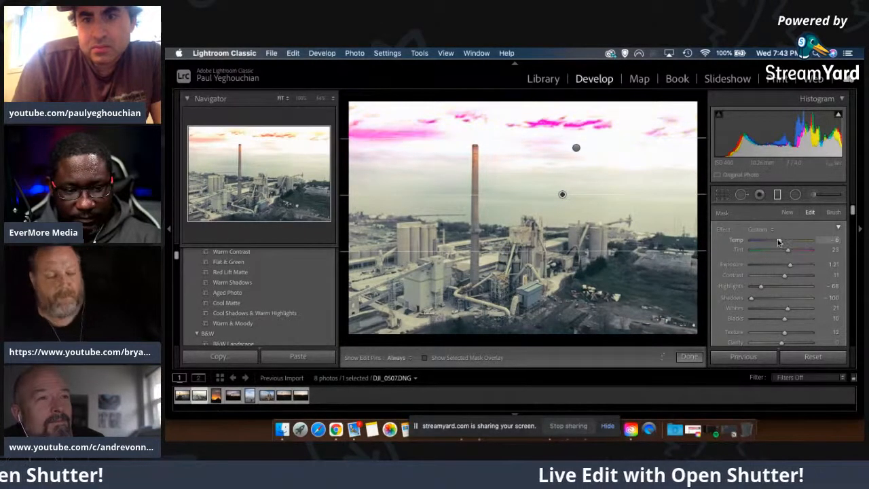
{"action": "left_click_drag", "start_coordinate": [785, 242], "coordinate": [789, 243]}
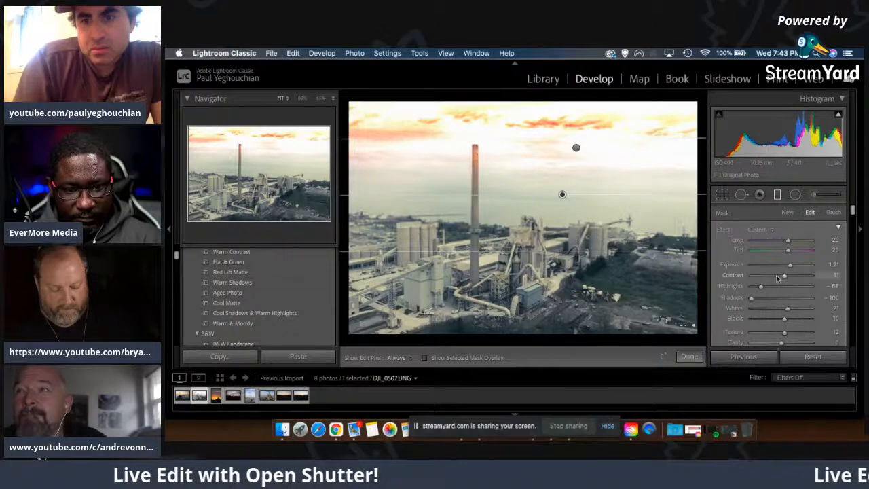
{"action": "left_click_drag", "start_coordinate": [787, 308], "coordinate": [771, 311]}
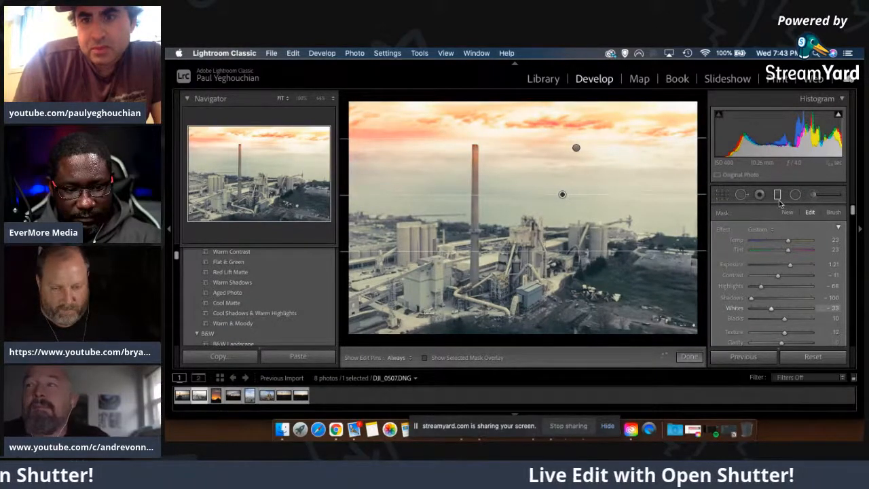
Leave the graduated filter tool and undo the filter adjustments together with the sky filters
{"action": "left_click", "coordinate": [759, 194]}
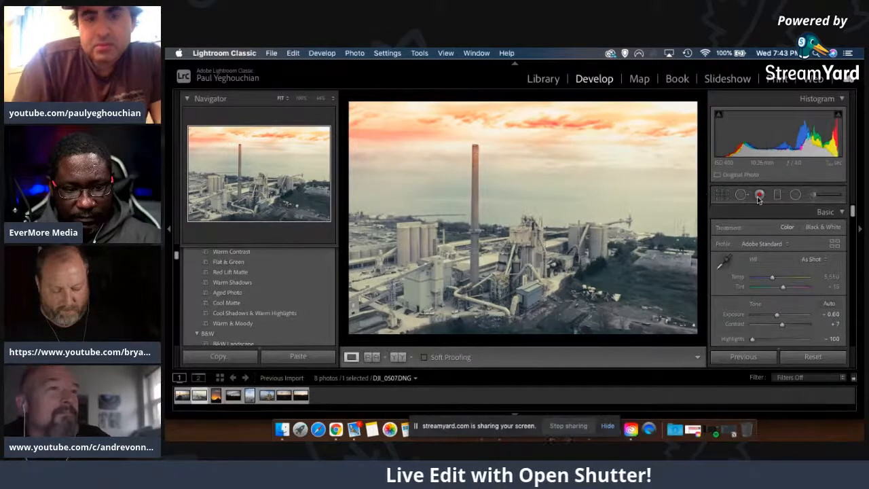
{"action": "key", "text": "super+z"}
{"action": "key", "text": "super+z"}
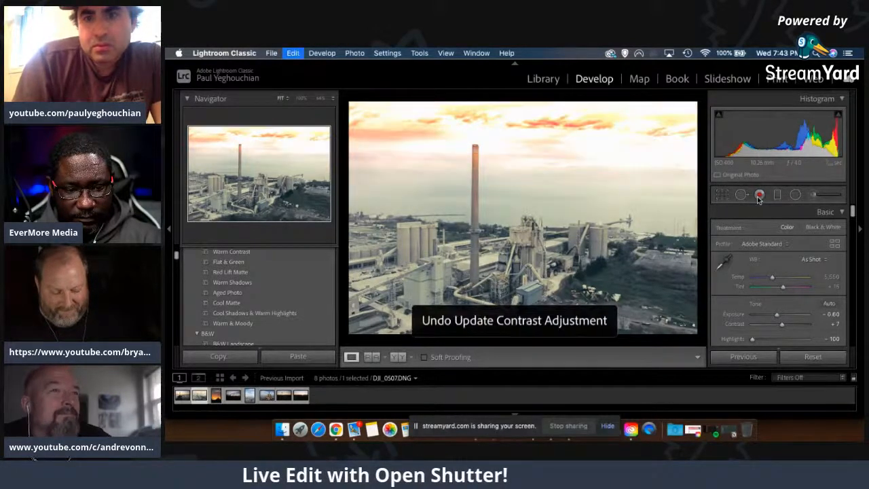
{"action": "key", "text": "super+z"}
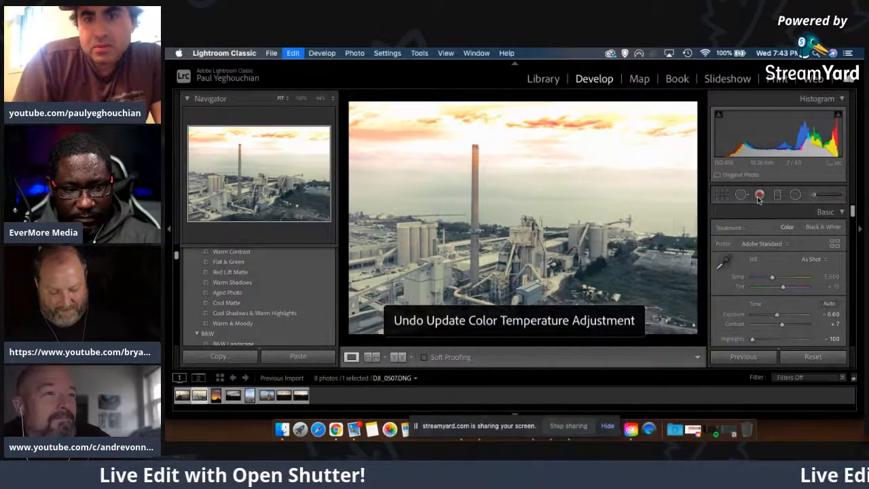
{"action": "key", "text": "super+z"}
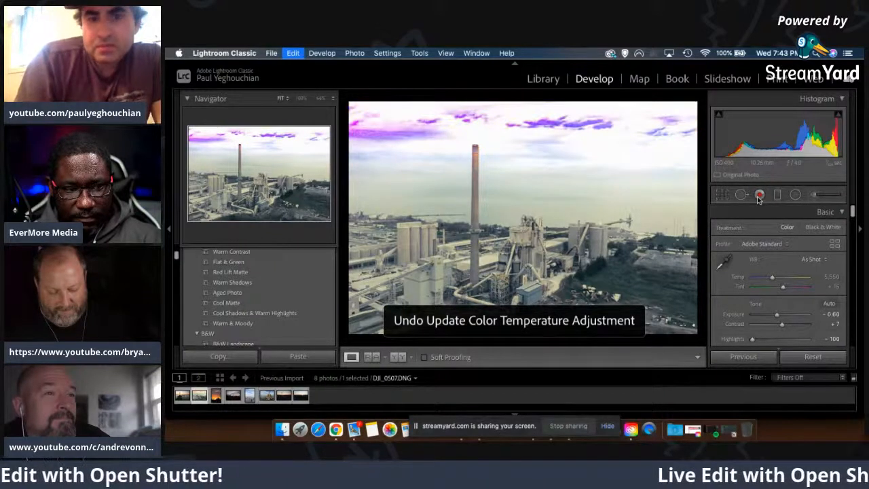
{"action": "key", "text": "super+z"}
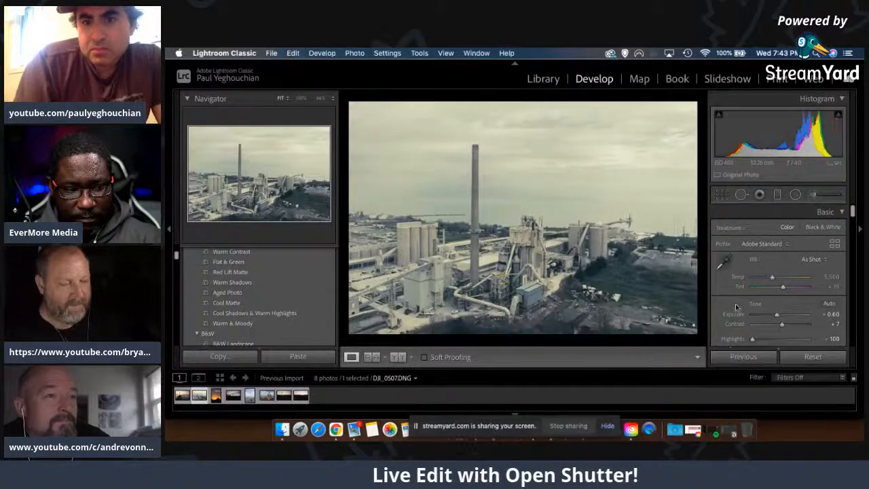
Undo the green saturation shift and reset all of the photo's edits
{"action": "scroll", "coordinate": [743, 295], "scroll_direction": "down", "scroll_amount": 3}
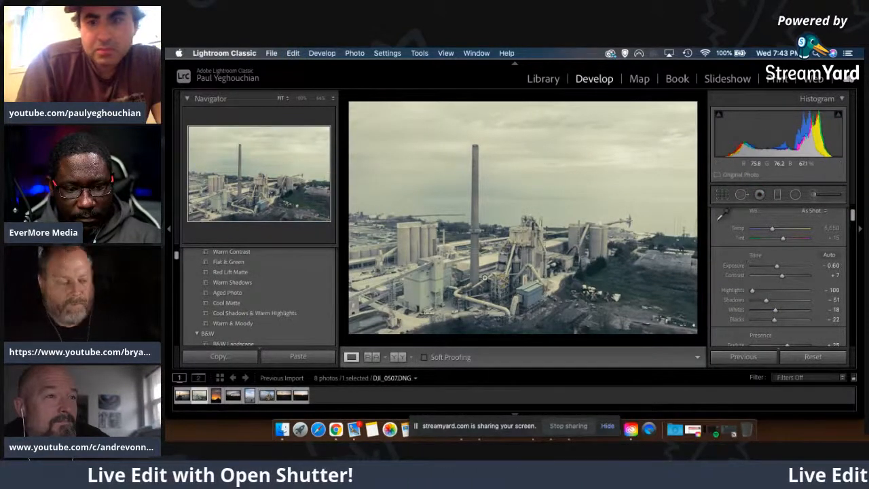
{"action": "key", "text": "super+z"}
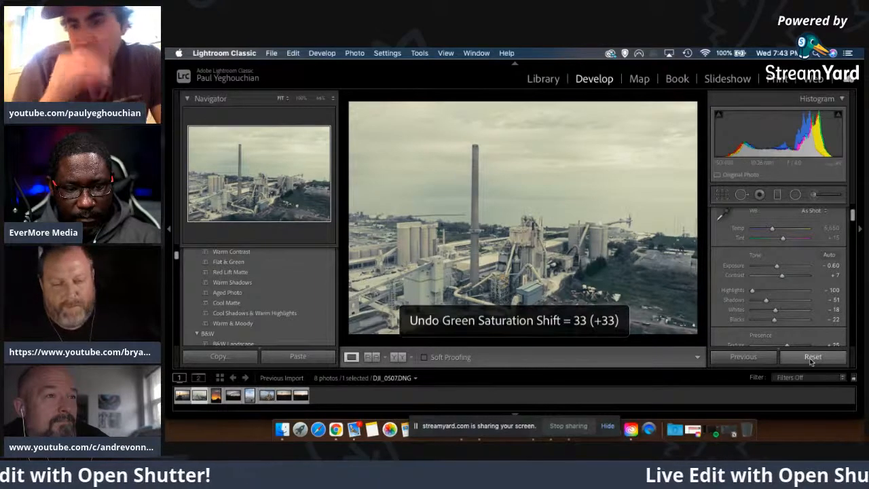
{"action": "left_click", "coordinate": [811, 358]}
Try the Vivid and Bright colour presets on the photo and apply the High Contrast & Detail preset
{"action": "scroll", "coordinate": [285, 298], "scroll_direction": "up", "scroll_amount": 5}
{"action": "scroll", "coordinate": [252, 304], "scroll_direction": "up", "scroll_amount": 1}
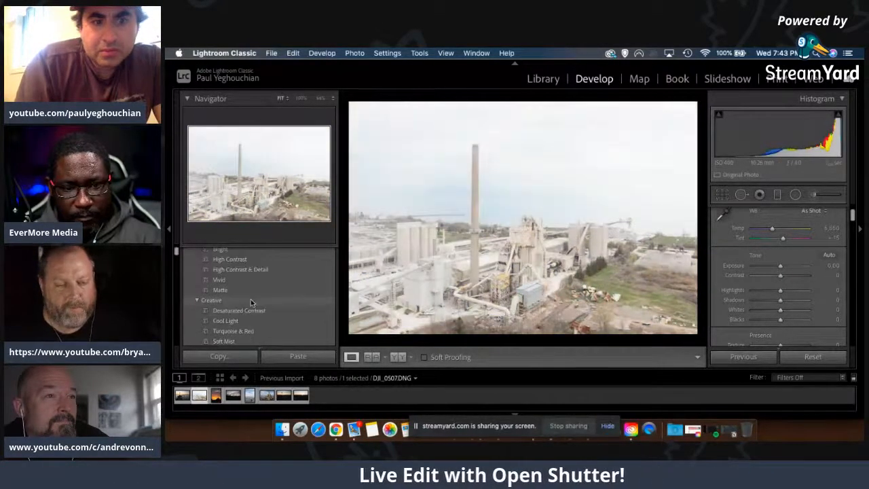
{"action": "left_click", "coordinate": [241, 282]}
{"action": "scroll", "coordinate": [251, 302], "scroll_direction": "up", "scroll_amount": 2}
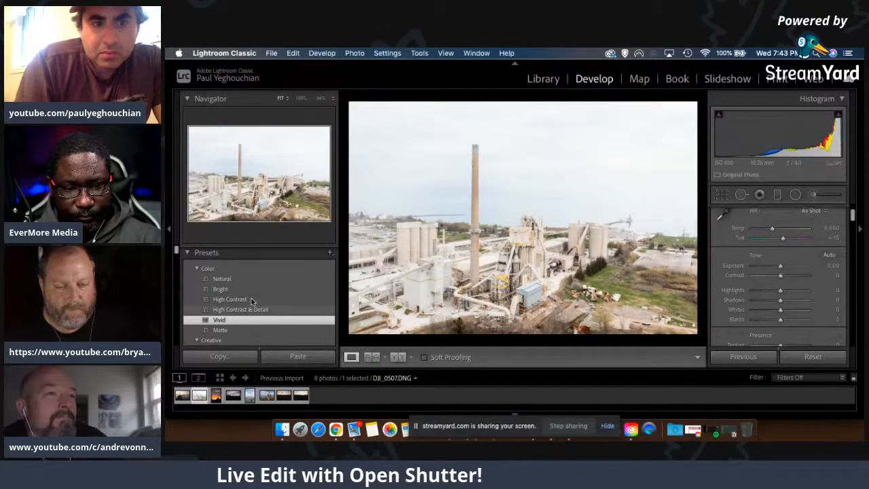
{"action": "left_click", "coordinate": [243, 289]}
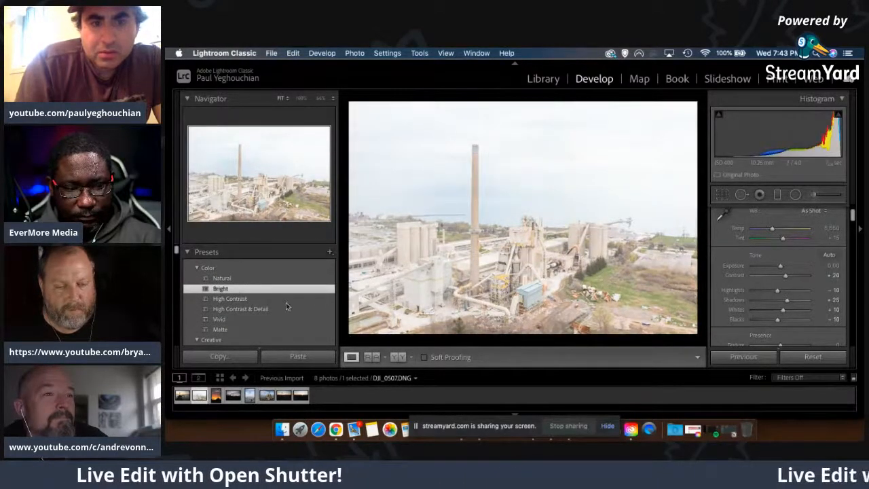
{"action": "scroll", "coordinate": [287, 305], "scroll_direction": "down", "scroll_amount": 1}
{"action": "left_click", "coordinate": [260, 278]}
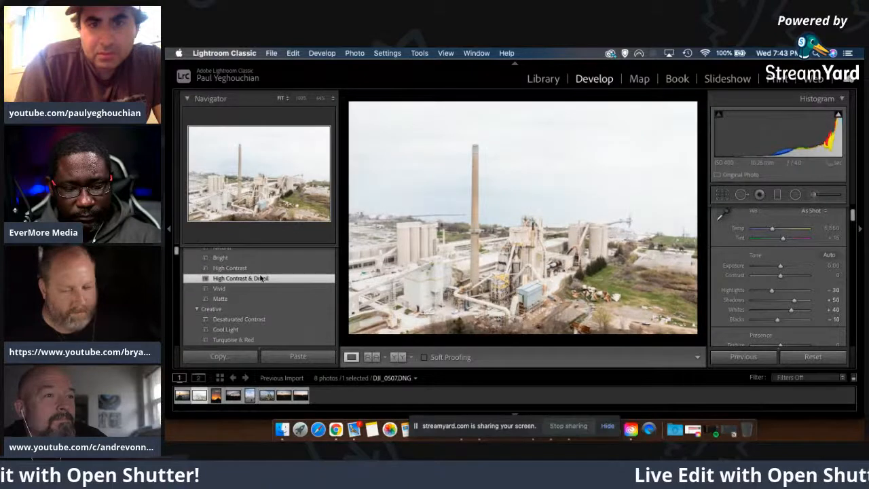
Lower the Highlights of the photo to recover detail in the bright sky
{"action": "scroll", "coordinate": [733, 291], "scroll_direction": "down", "scroll_amount": 2}
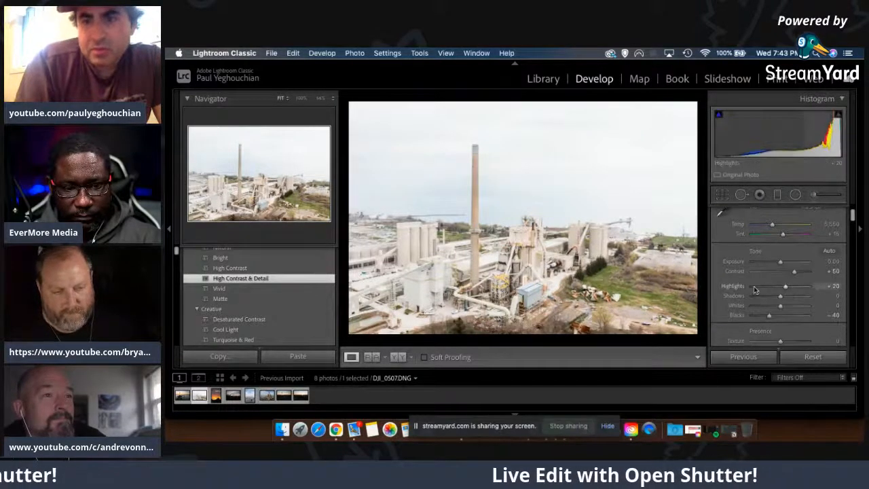
{"action": "scroll", "coordinate": [754, 291], "scroll_direction": "down", "scroll_amount": 1}
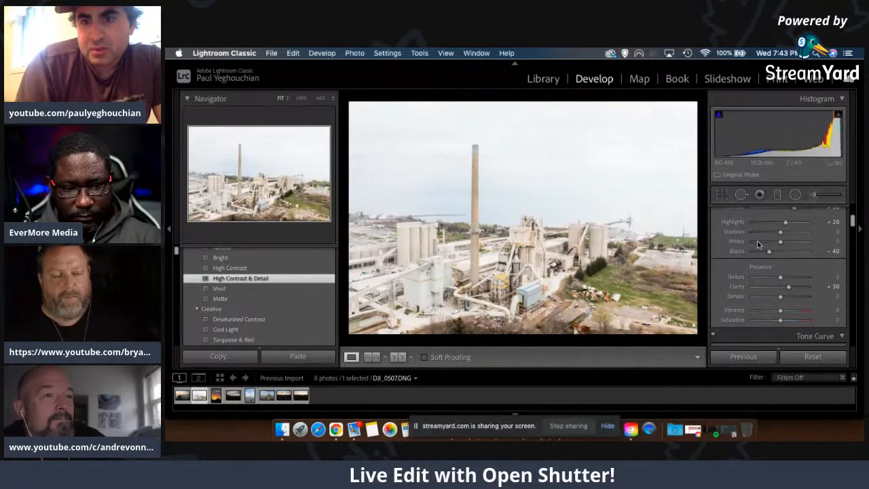
{"action": "left_click_drag", "start_coordinate": [784, 224], "coordinate": [770, 225]}
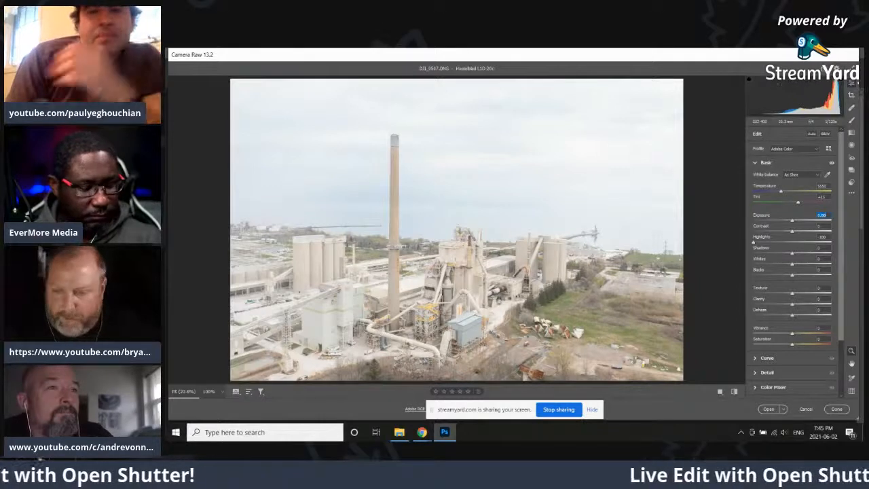
Straighten the plant photo in Camera Raw with a crop angle of -0.97, enlarge the crop slightly and return to the edit adjustments
{"action": "key", "text": "c"}
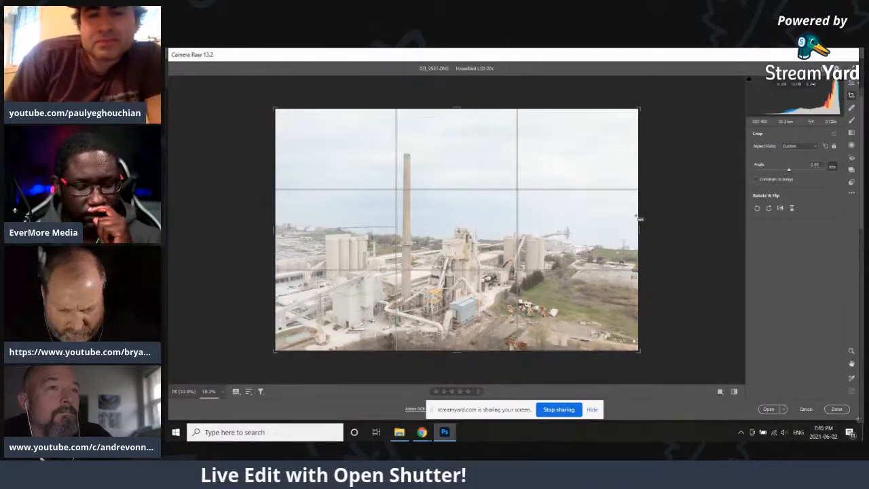
{"action": "left_click_drag", "start_coordinate": [531, 210], "coordinate": [361, 214]}
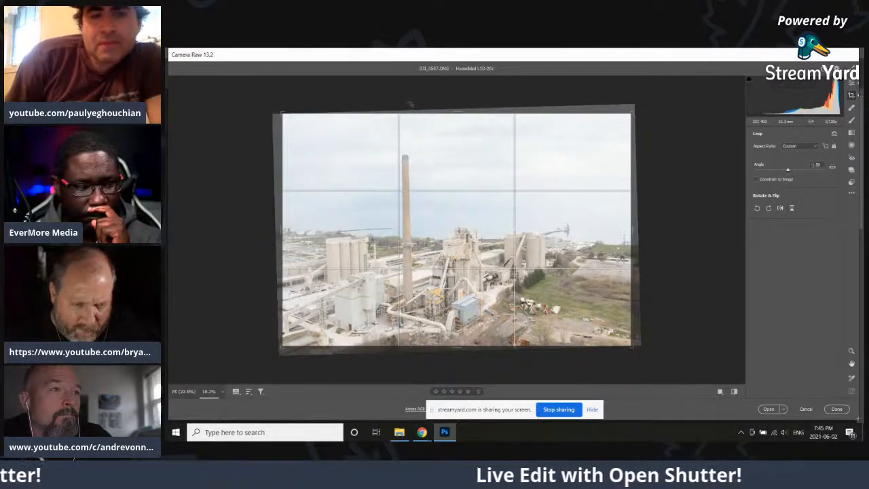
{"action": "left_click_drag", "start_coordinate": [415, 106], "coordinate": [415, 106]}
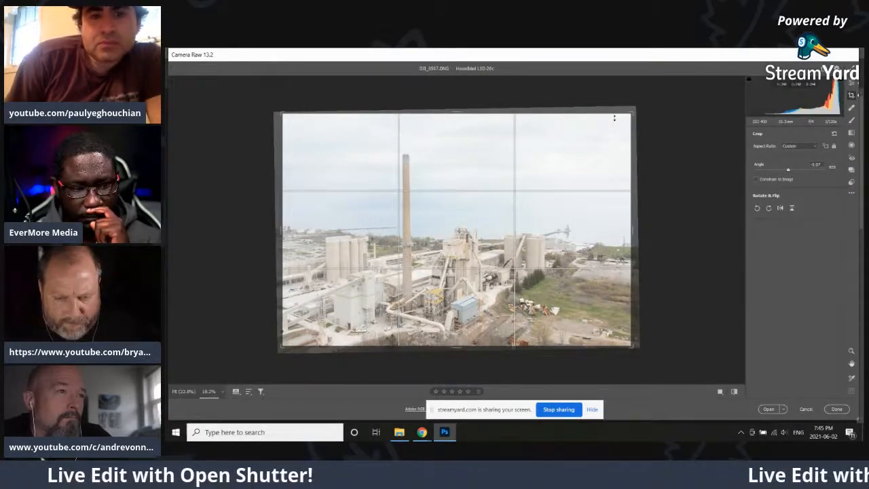
{"action": "left_click_drag", "start_coordinate": [631, 113], "coordinate": [634, 111]}
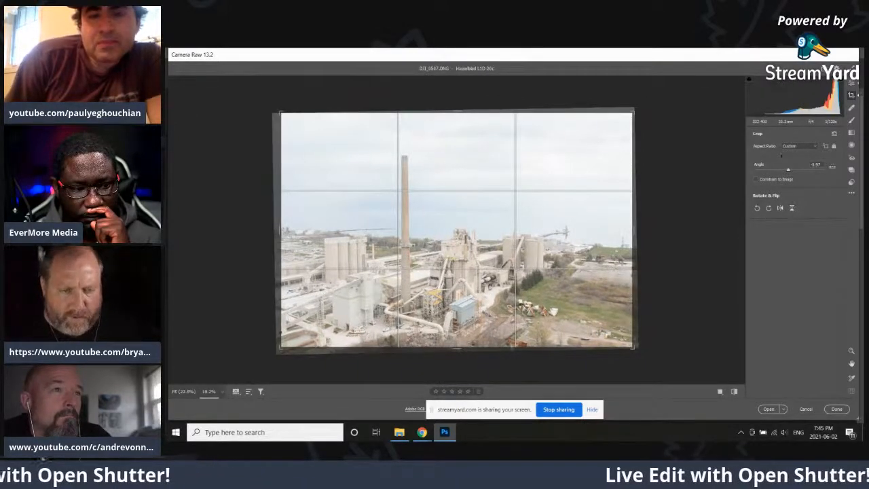
{"action": "left_click", "coordinate": [852, 83]}
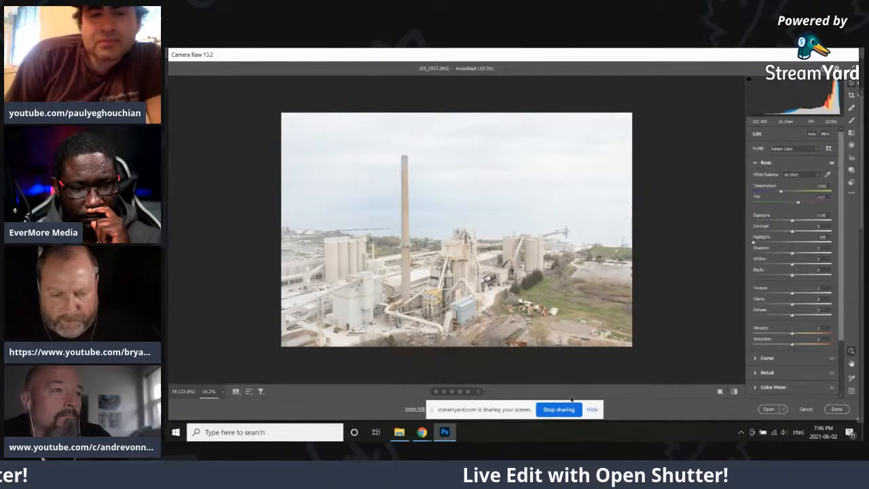
Adjust the photo's Basic settings to Exposure about -1.35, Shadows +65, Clarity +18, Dehaze +21, Vibrance +30 and Saturation -15
{"action": "left_click_drag", "start_coordinate": [790, 220], "coordinate": [782, 219]}
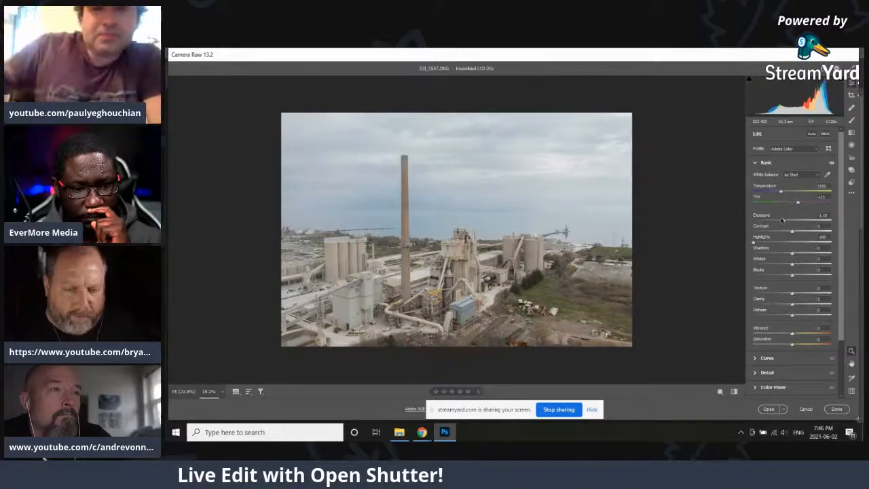
{"action": "left_click_drag", "start_coordinate": [782, 219], "coordinate": [780, 220]}
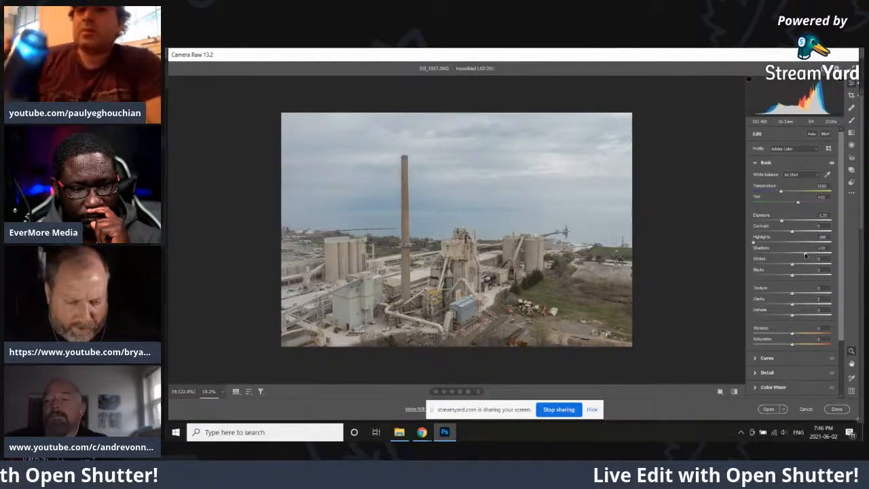
{"action": "left_click_drag", "start_coordinate": [791, 253], "coordinate": [821, 252]}
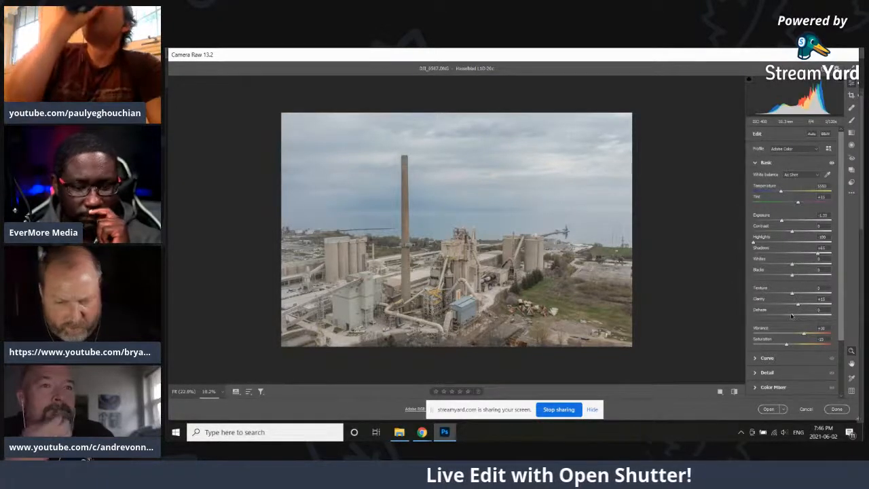
{"action": "left_click_drag", "start_coordinate": [791, 316], "coordinate": [794, 317]}
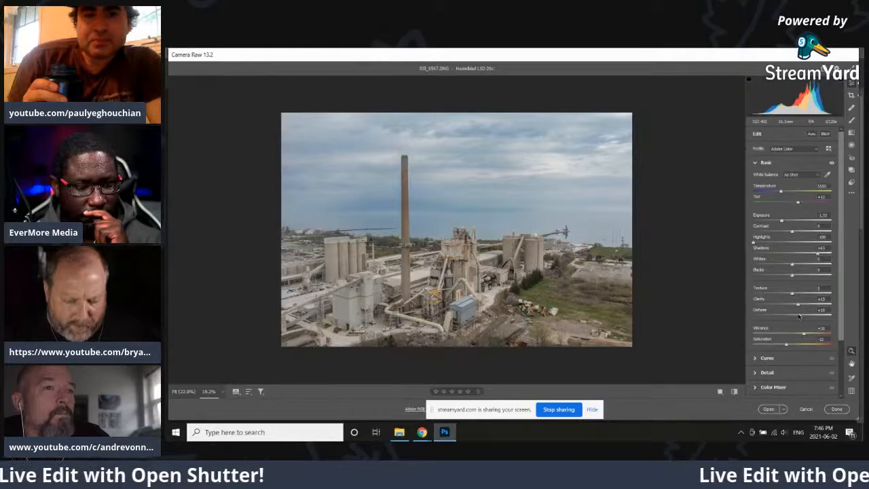
{"action": "left_click_drag", "start_coordinate": [799, 315], "coordinate": [800, 316]}
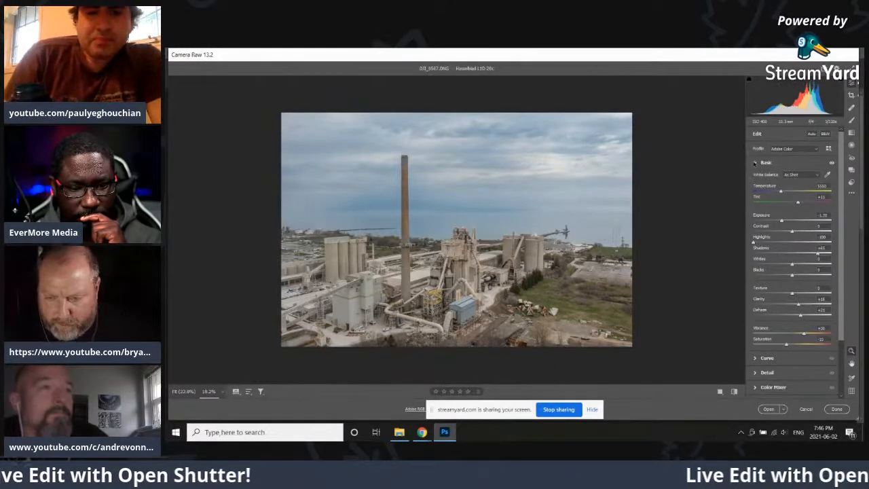
{"action": "left_click", "coordinate": [754, 163]}
Review the lens profile and chromatic aberration corrections and fit the whole photo in the view
{"action": "left_click", "coordinate": [755, 236]}
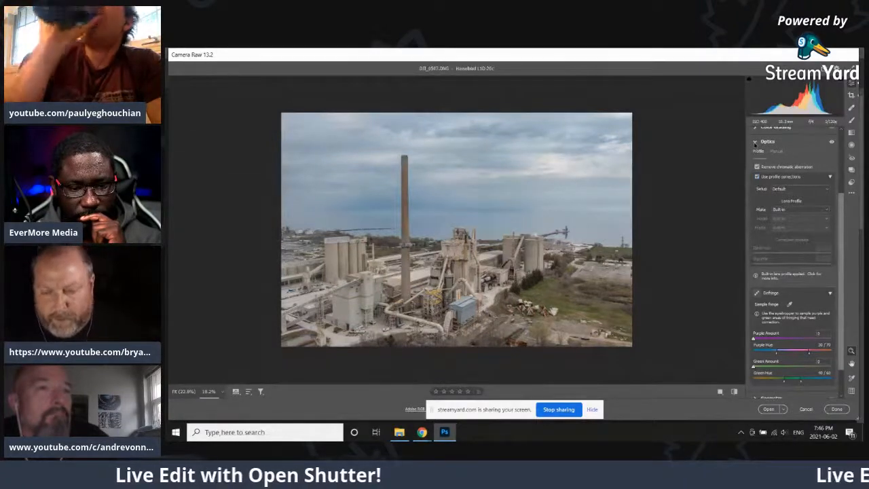
{"action": "left_click", "coordinate": [754, 143]}
{"action": "left_click", "coordinate": [221, 392]}
{"action": "left_click", "coordinate": [262, 378]}
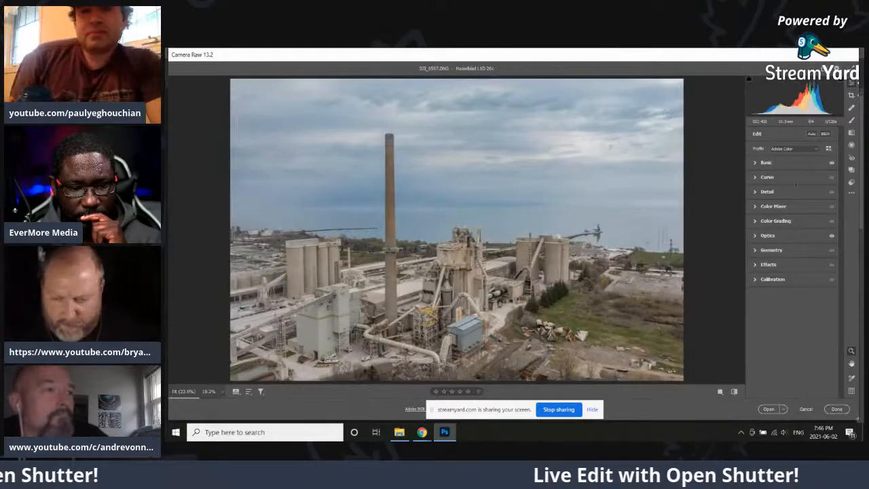
{"action": "left_click", "coordinate": [754, 177]}
{"action": "left_click", "coordinate": [754, 177]}
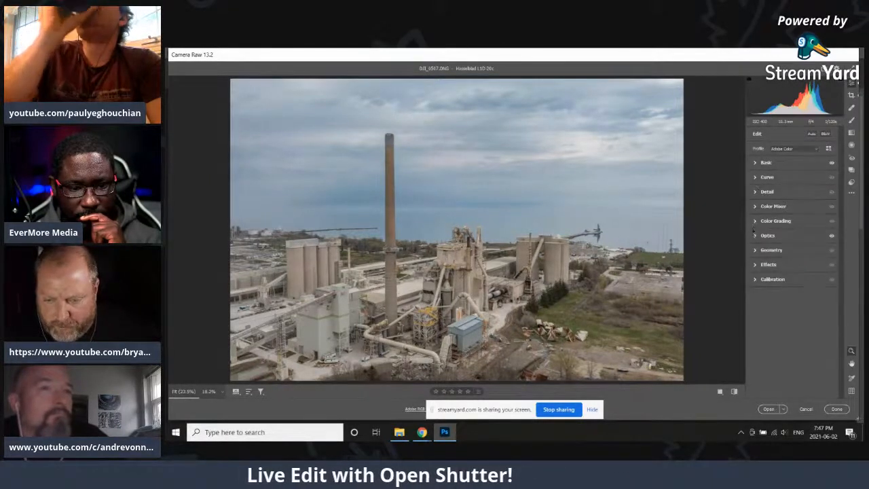
Lower the sky's blue saturation to about -38 and raise the grass's yellow saturation to about +59 in the Color Mixer
{"action": "left_click", "coordinate": [755, 206]}
{"action": "left_click", "coordinate": [775, 228]}
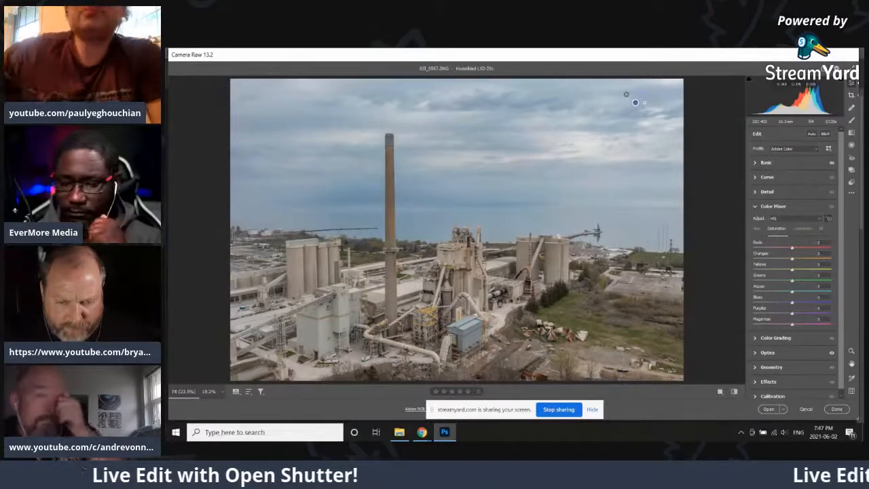
{"action": "left_click_drag", "start_coordinate": [627, 94], "coordinate": [614, 94]}
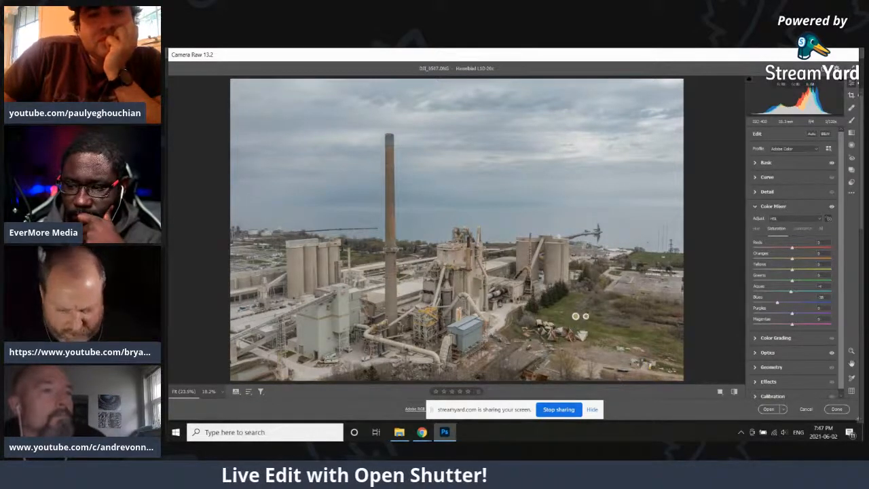
{"action": "left_click_drag", "start_coordinate": [567, 307], "coordinate": [592, 307]}
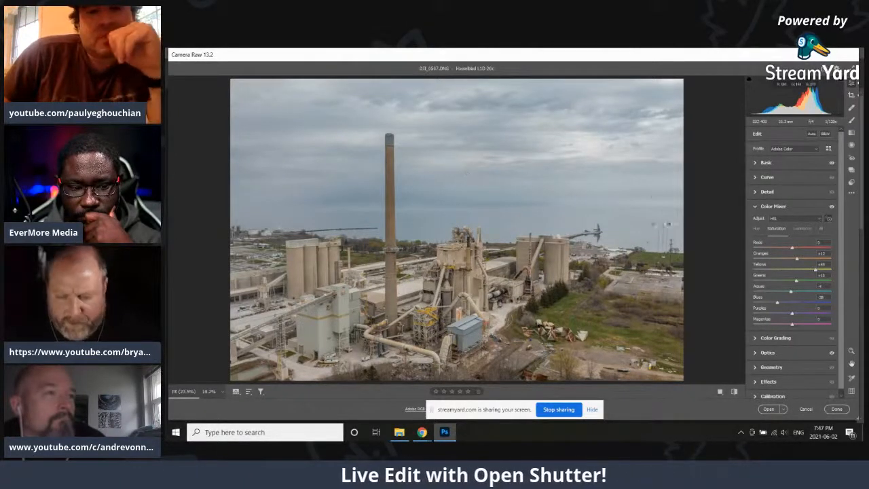
{"action": "left_click", "coordinate": [755, 207]}
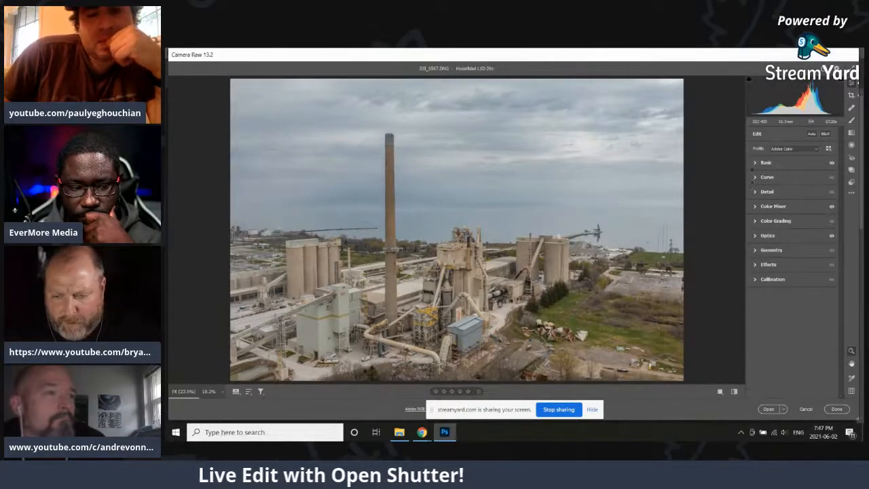
Shape a gentle contrast S-curve on the point curve with brighter highlights and darker shadows, and raise the black point's output to about 13
{"action": "left_click", "coordinate": [755, 177]}
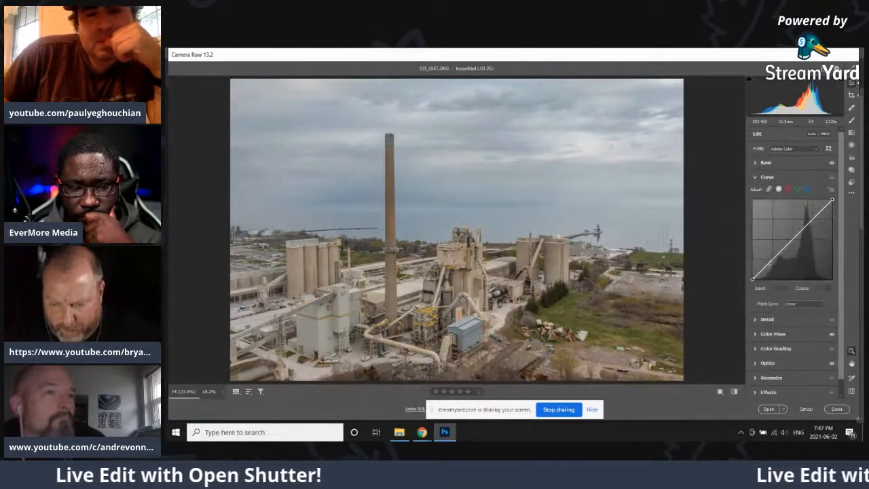
{"action": "left_click_drag", "start_coordinate": [768, 263], "coordinate": [768, 265]}
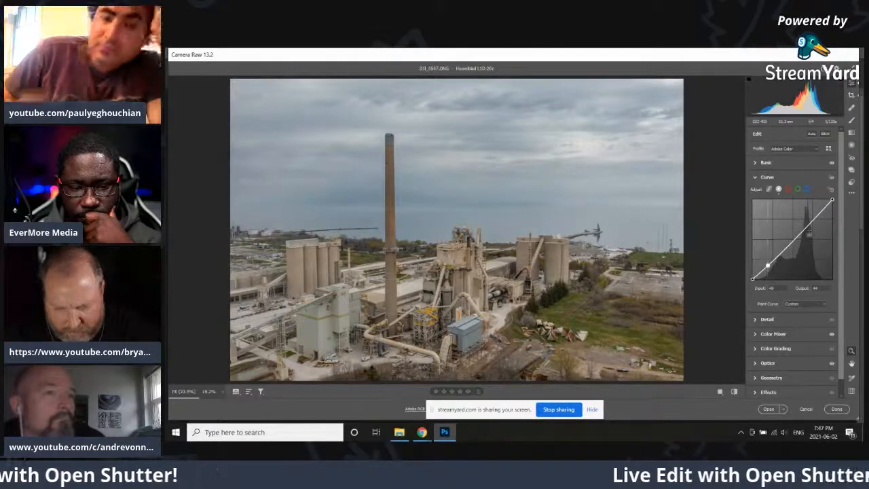
{"action": "left_click_drag", "start_coordinate": [806, 226], "coordinate": [806, 222]}
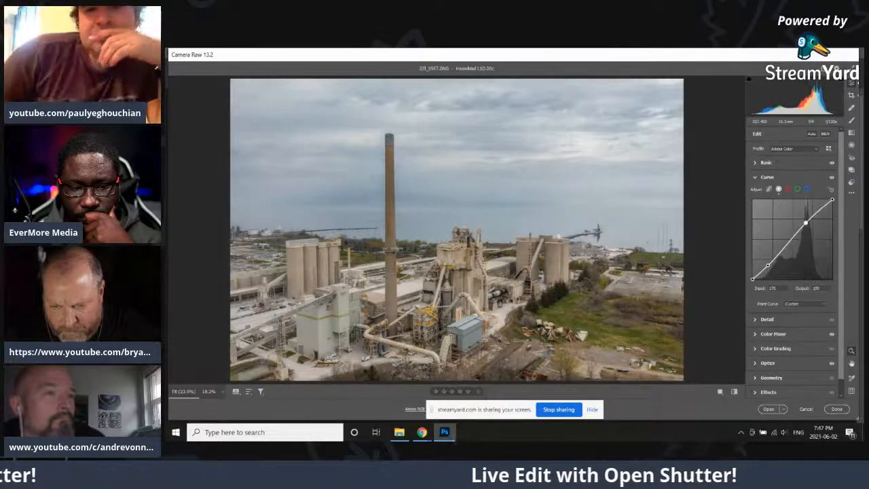
{"action": "left_click_drag", "start_coordinate": [767, 264], "coordinate": [769, 266]}
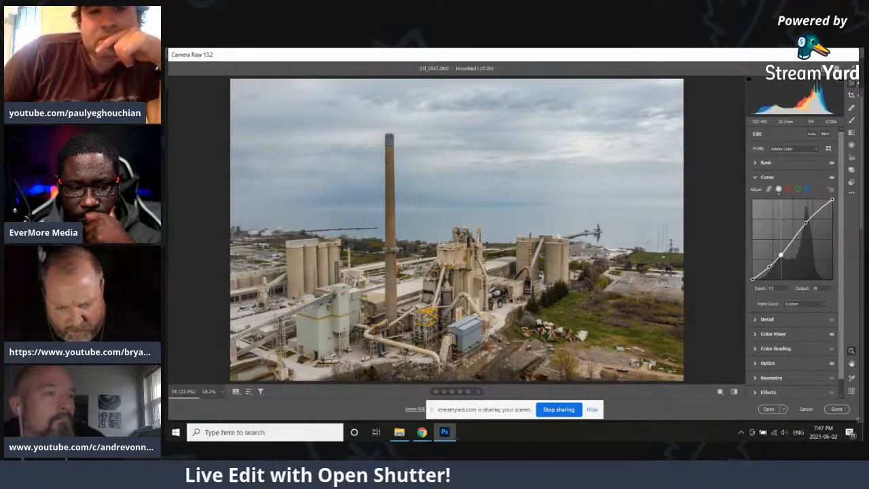
{"action": "left_click", "coordinate": [769, 266]}
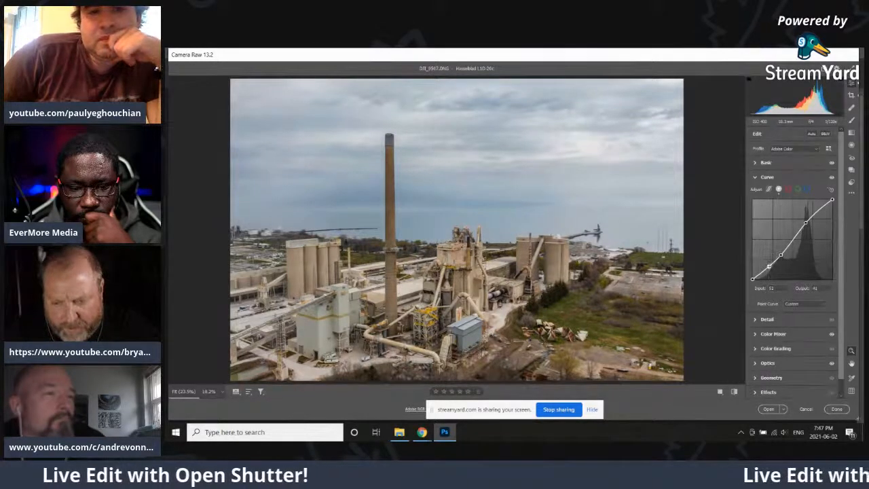
{"action": "left_click_drag", "start_coordinate": [752, 279], "coordinate": [752, 275]}
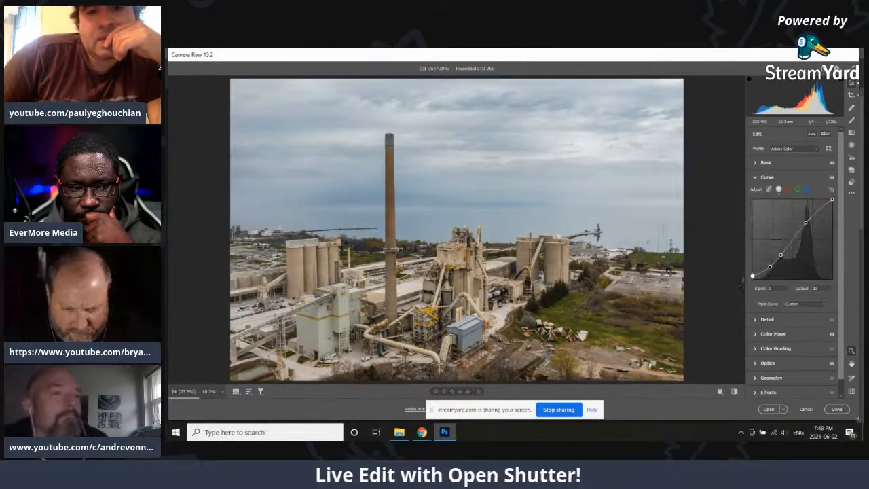
{"action": "left_click", "coordinate": [753, 177]}
Set Noise Reduction to about 12 while viewing the plant at 100%, and open the developed photo in Photoshop
{"action": "left_click", "coordinate": [210, 391]}
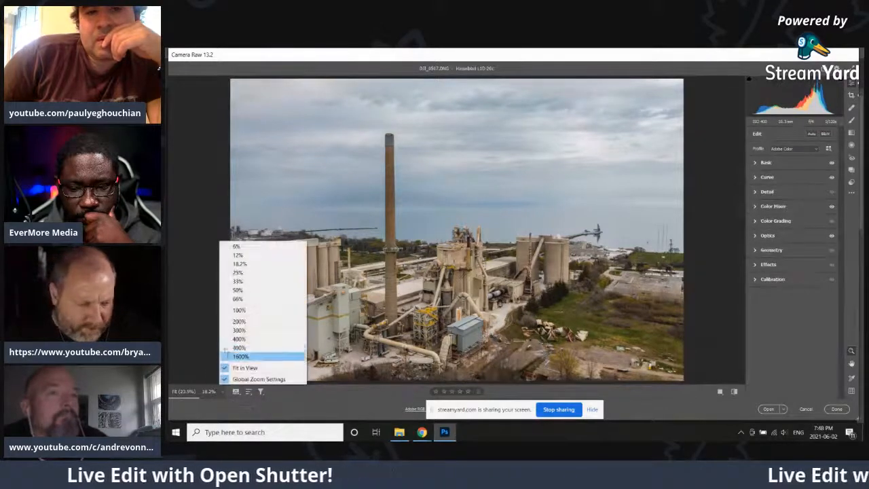
{"action": "left_click", "coordinate": [239, 310]}
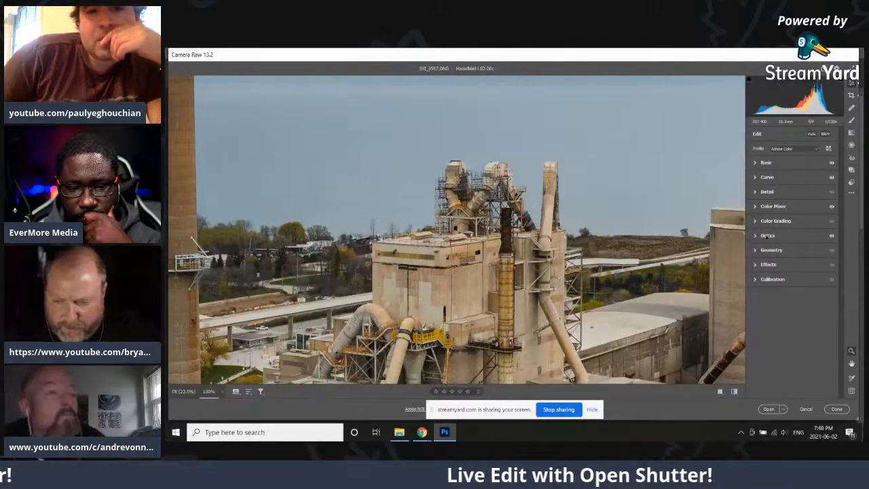
{"action": "left_click", "coordinate": [755, 193]}
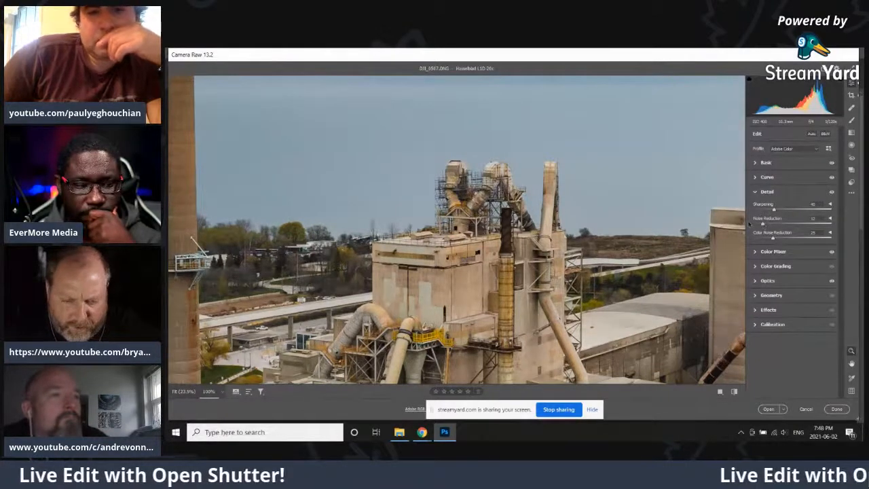
{"action": "left_click", "coordinate": [767, 410]}
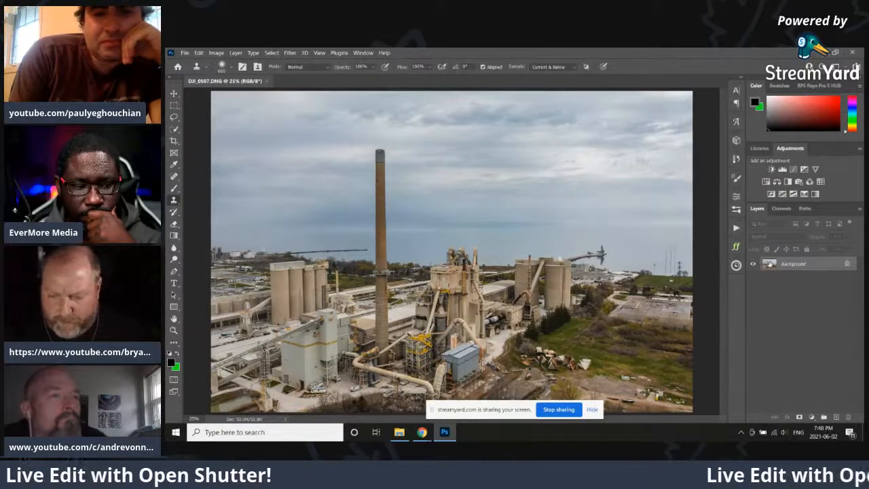
Duplicate the background layer and add a Color Lookup adjustment layer that uses the FoggyNight.3DL LUT
{"action": "key", "text": "ctrl+j"}
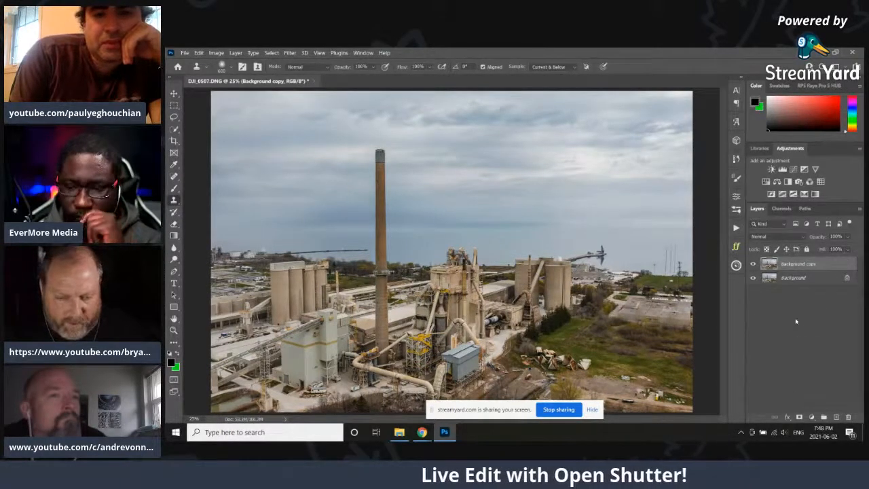
{"action": "left_click", "coordinate": [811, 416]}
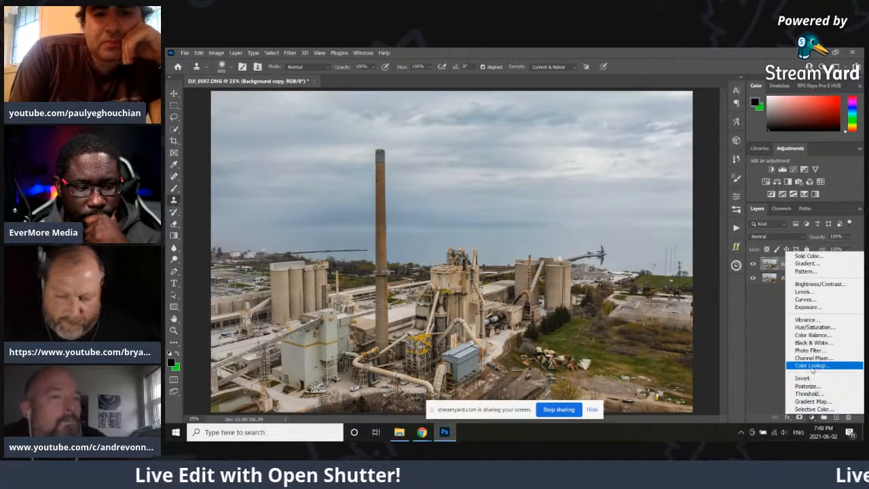
{"action": "left_click", "coordinate": [812, 367]}
{"action": "left_click", "coordinate": [666, 224]}
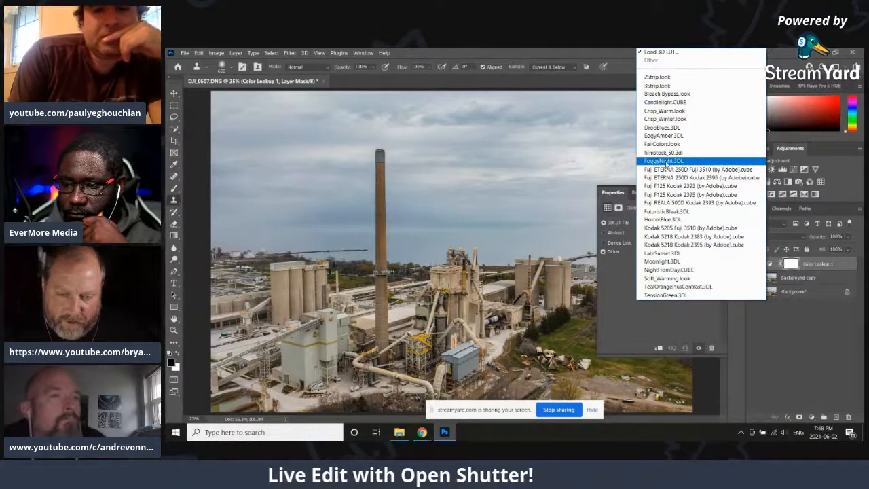
{"action": "left_click", "coordinate": [664, 161]}
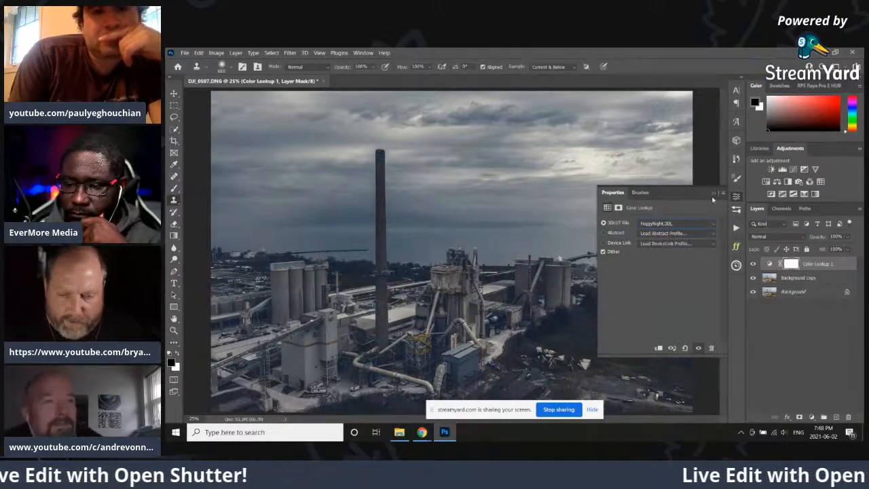
Reduce the opacity of the Color Lookup layer to 77%
{"action": "left_click", "coordinate": [735, 196]}
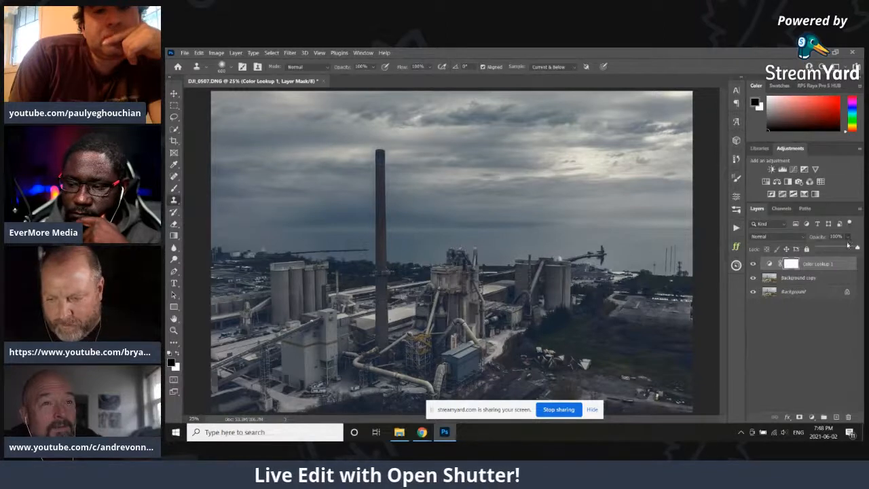
{"action": "left_click_drag", "start_coordinate": [852, 249], "coordinate": [849, 248]}
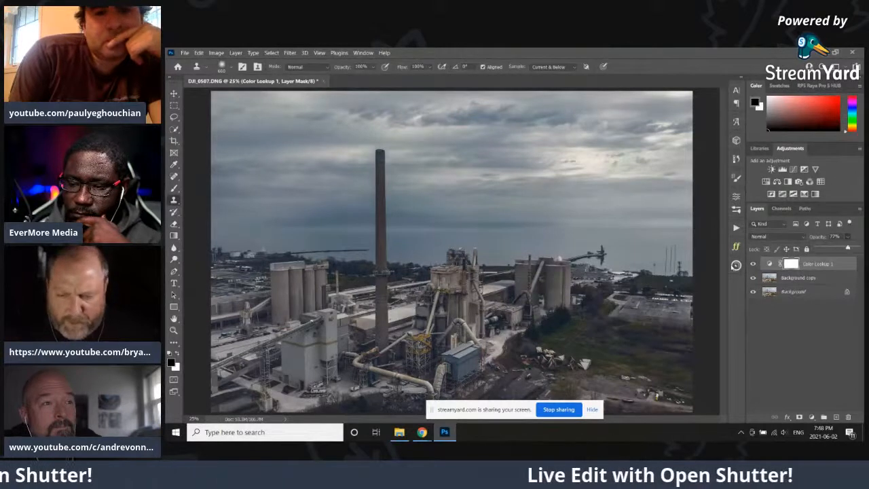
{"action": "left_click", "coordinate": [776, 340]}
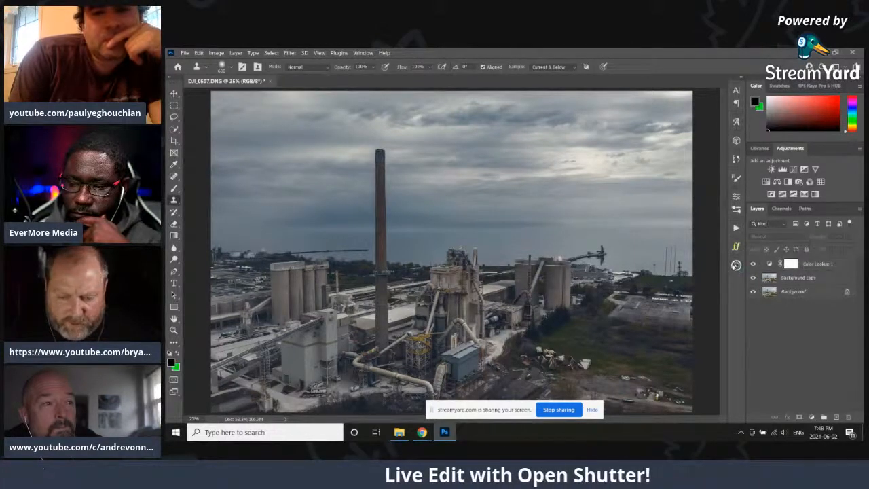
Add an Orton effect layer with a 60-pixel Gaussian blur and its preset Levels, and reduce the layer's opacity to about 5%
{"action": "left_click", "coordinate": [735, 265]}
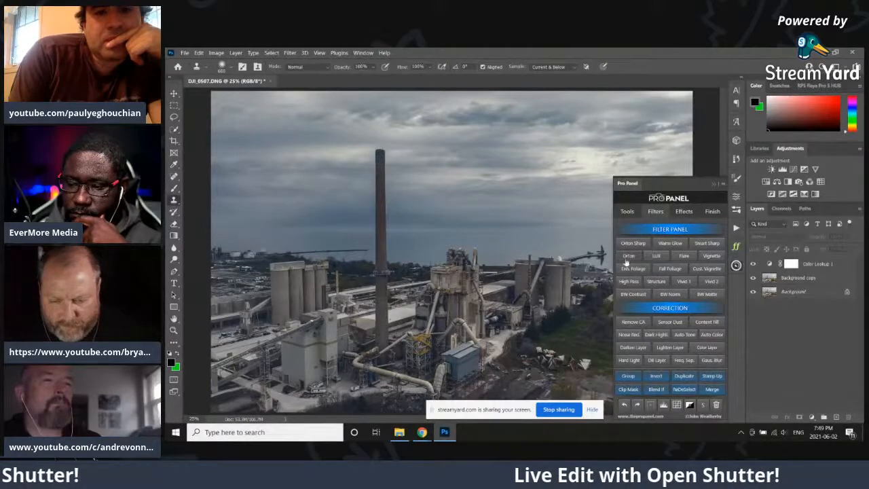
{"action": "left_click", "coordinate": [629, 260]}
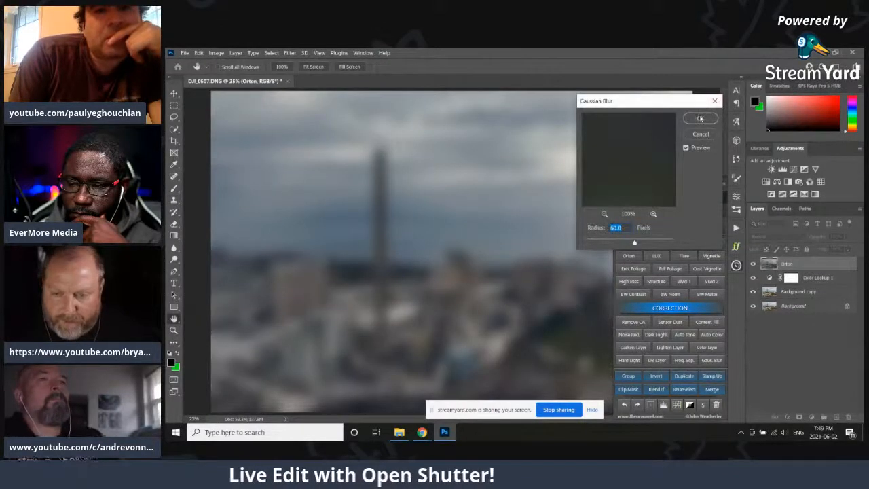
{"action": "left_click", "coordinate": [701, 118]}
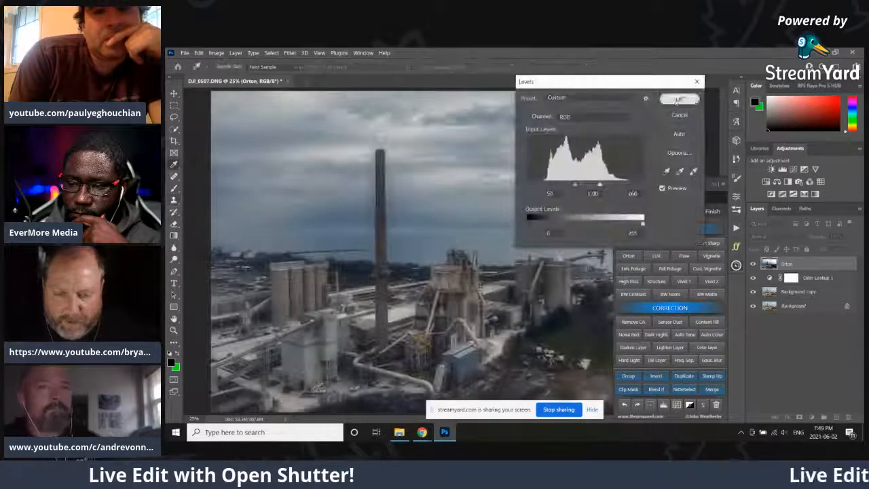
{"action": "left_click", "coordinate": [679, 100]}
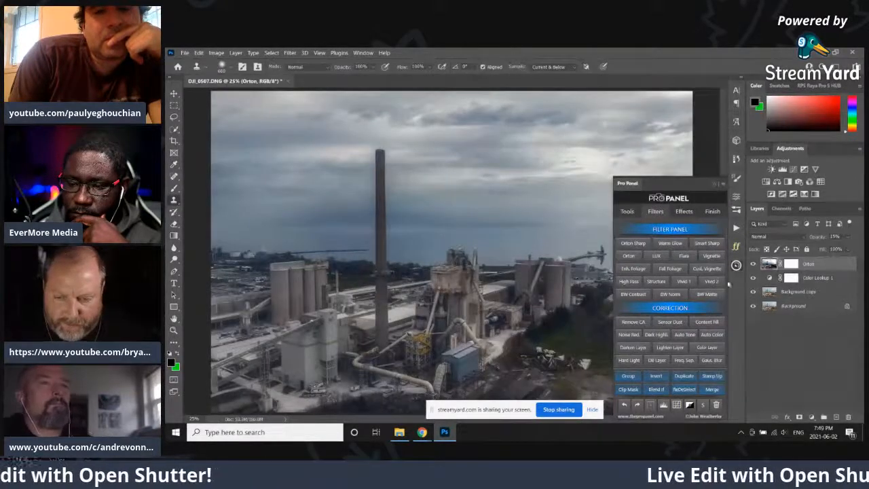
{"action": "left_click", "coordinate": [721, 184]}
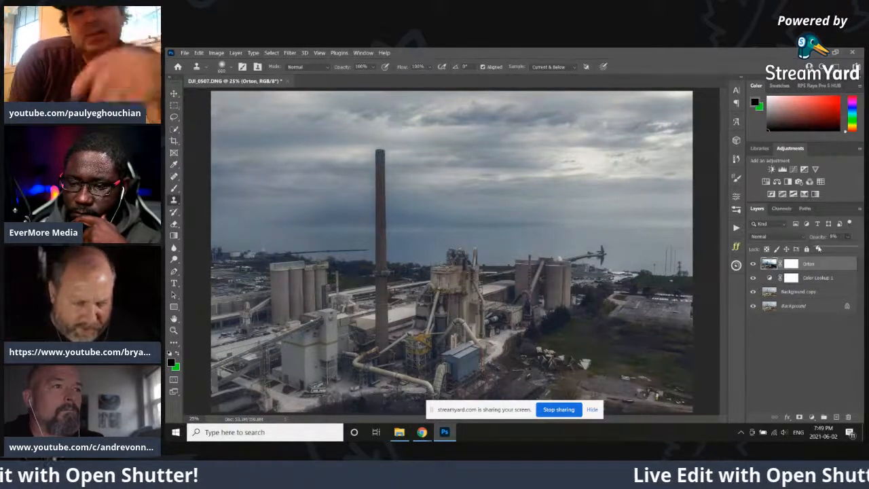
{"action": "left_click", "coordinate": [751, 265]}
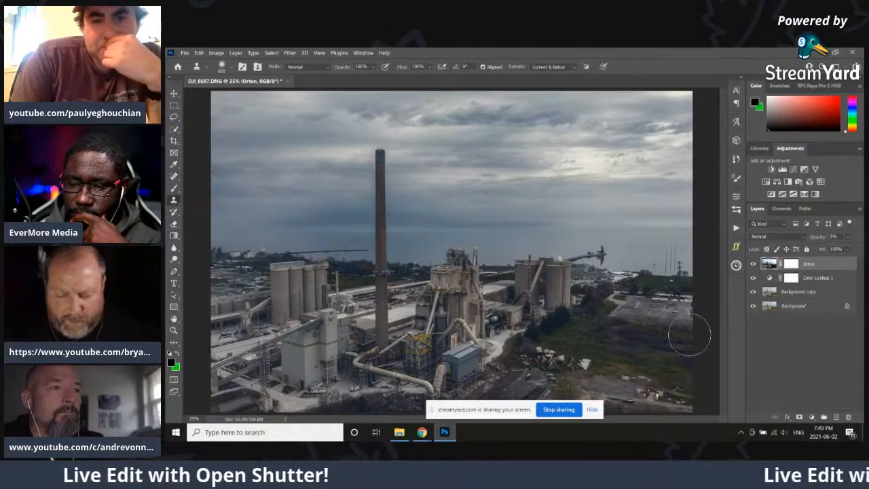
Stamp the visible layers onto a new layer, duplicate it, and apply the Camera Raw Filter with lower Highlights, Shadows about +75 and higher Clarity
{"action": "key", "text": "ctrl+shift+alt+e"}
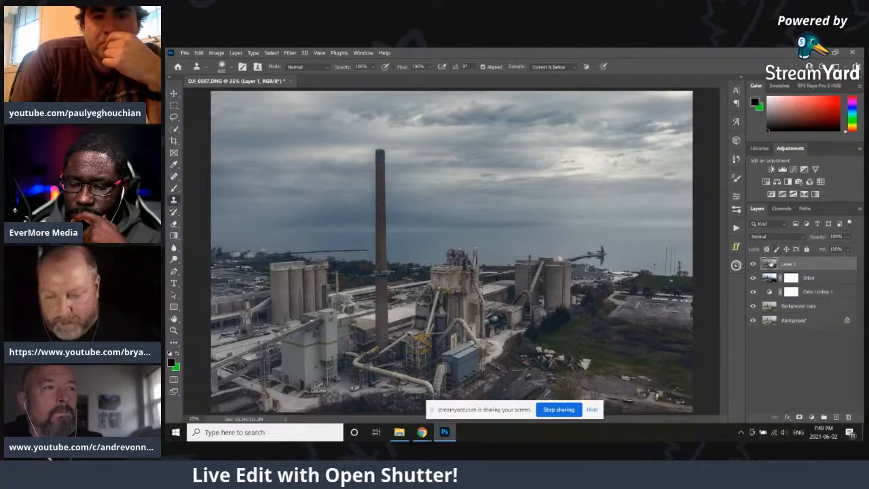
{"action": "left_click_drag", "start_coordinate": [770, 264], "coordinate": [837, 416]}
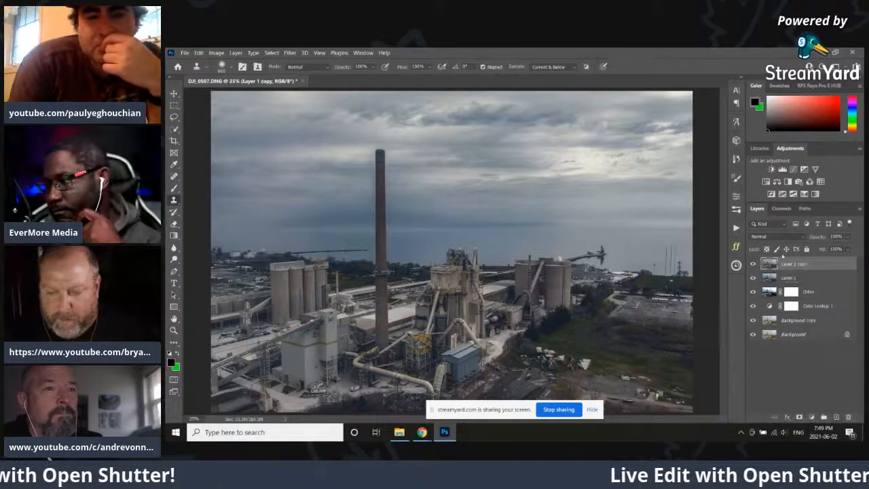
{"action": "left_click", "coordinate": [290, 52]}
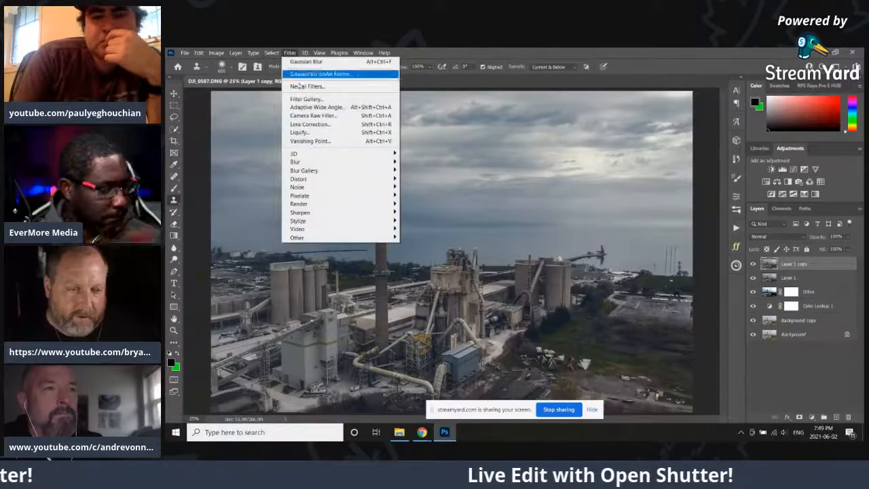
{"action": "left_click", "coordinate": [306, 116]}
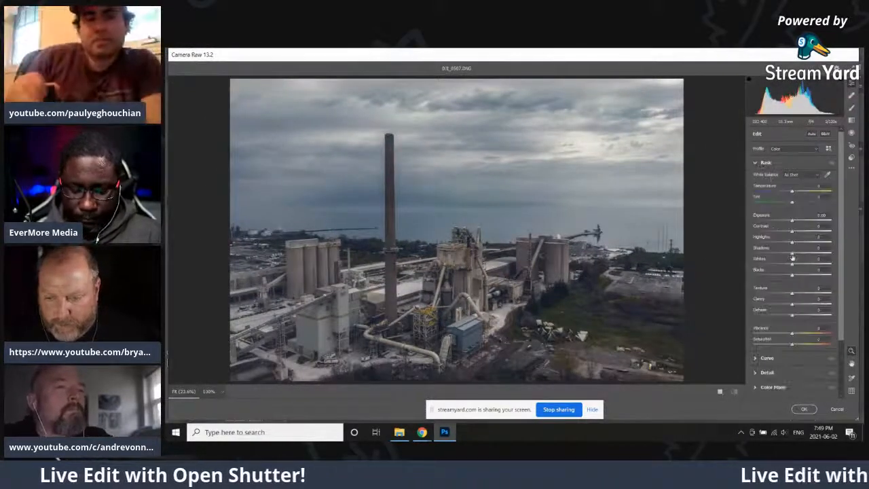
{"action": "left_click_drag", "start_coordinate": [792, 253], "coordinate": [823, 253]}
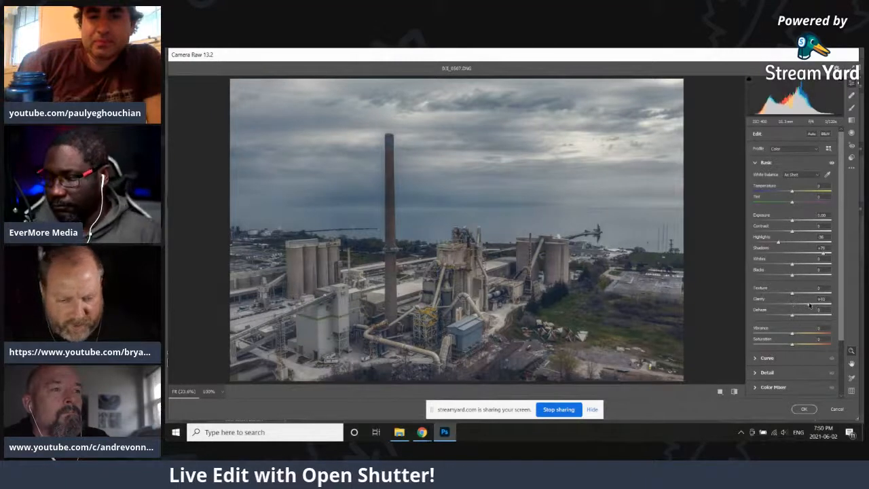
{"action": "left_click", "coordinate": [804, 409]}
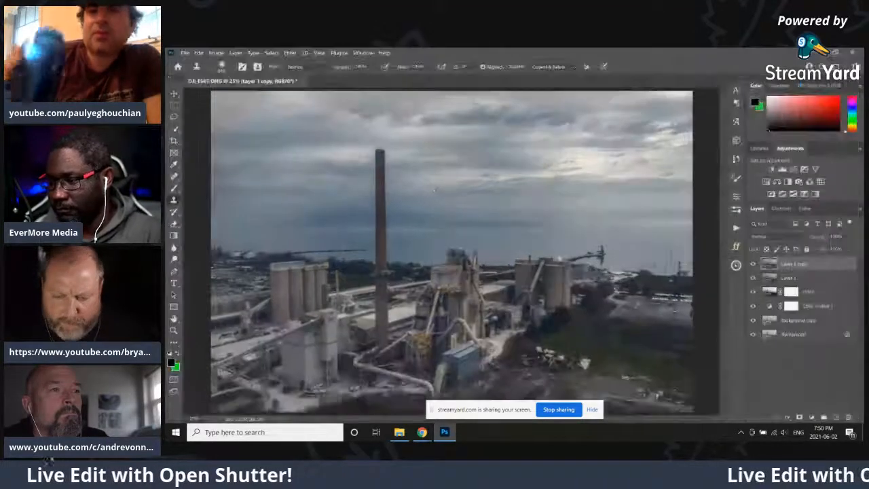
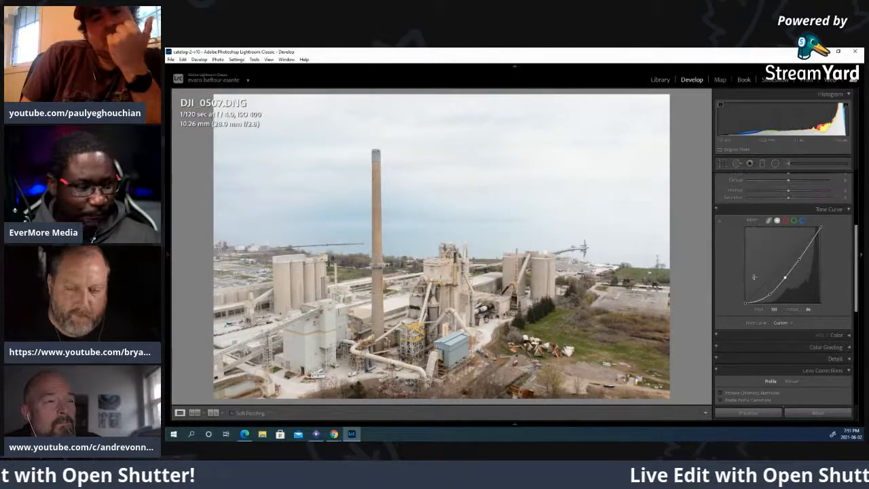
In Lightroom Classic, shape the red and green channel tone curves of the plant photo by pulling their shadows down
{"action": "left_click", "coordinate": [786, 221]}
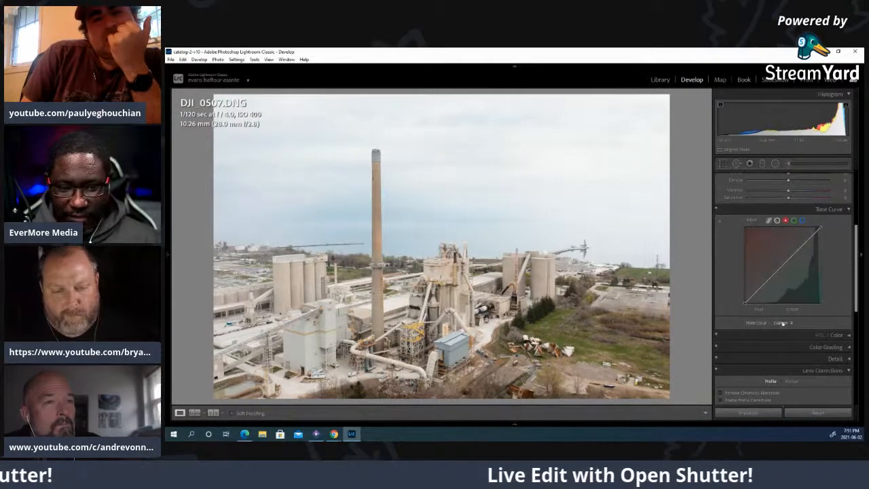
{"action": "left_click_drag", "start_coordinate": [763, 296], "coordinate": [762, 296]}
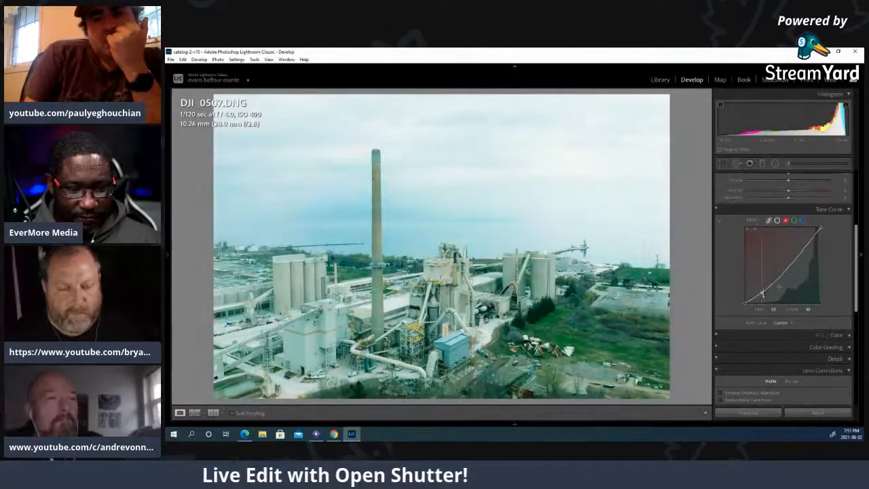
{"action": "left_click_drag", "start_coordinate": [762, 296], "coordinate": [780, 275]}
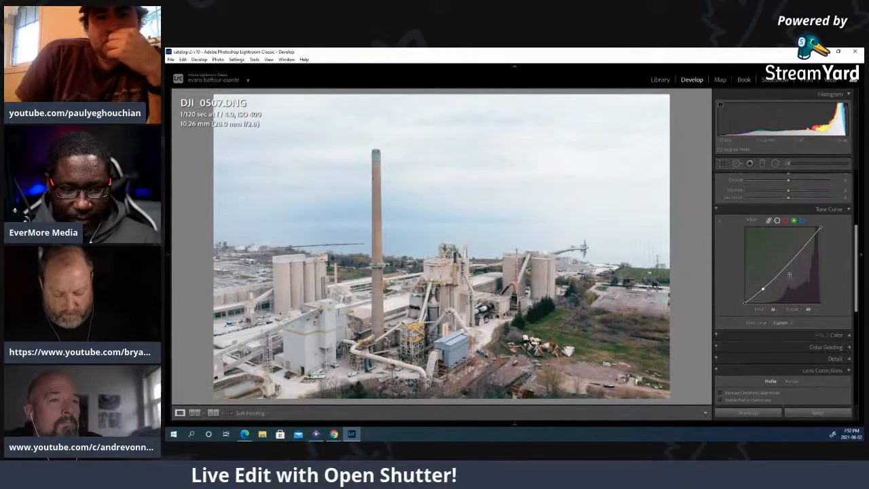
Shape the blue channel curve with lowered shadows and anchored midtones and highlights, and compare the photo with and without the Tone Curve
{"action": "left_click", "coordinate": [802, 220]}
{"action": "left_click", "coordinate": [802, 221]}
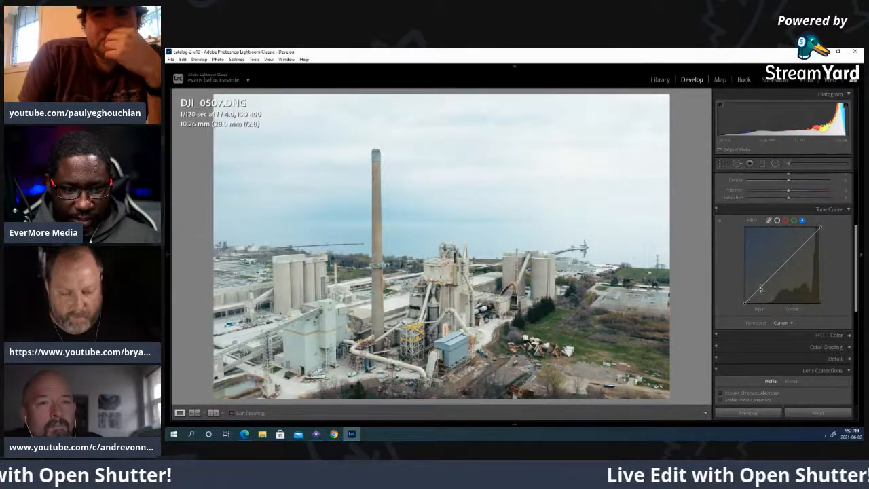
{"action": "left_click_drag", "start_coordinate": [761, 289], "coordinate": [779, 274]}
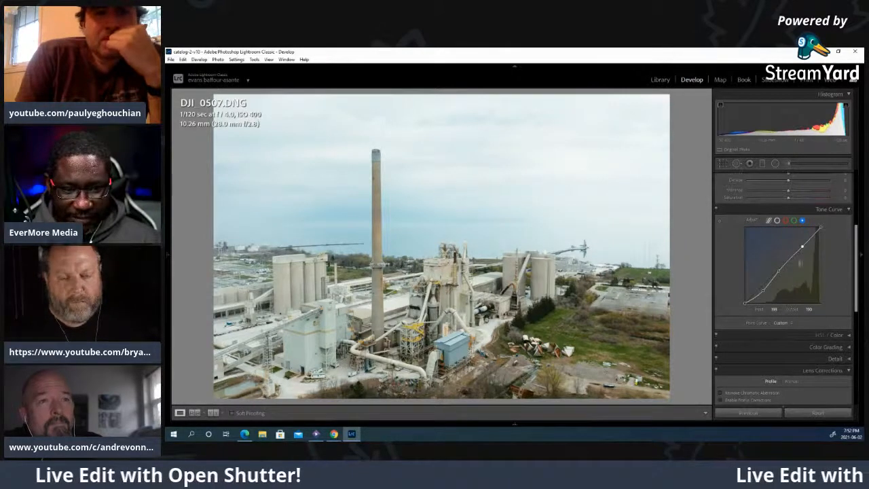
{"action": "left_click", "coordinate": [718, 211]}
{"action": "left_click", "coordinate": [717, 211]}
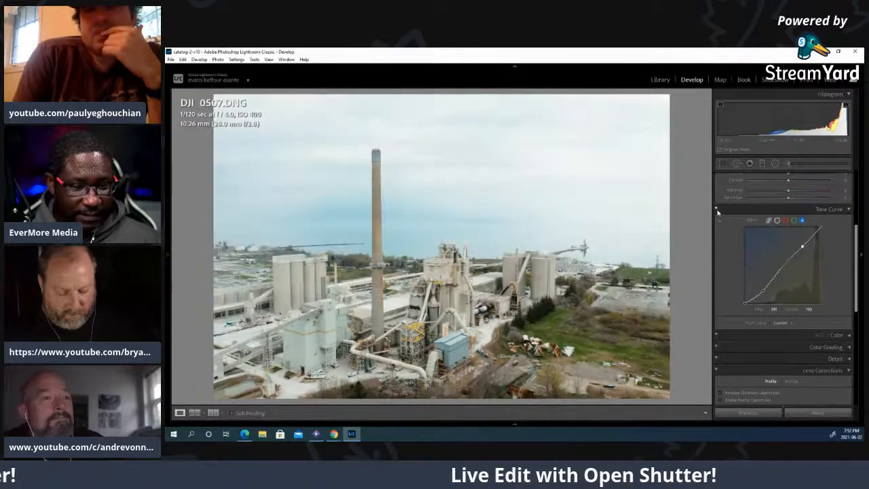
{"action": "left_click", "coordinate": [717, 211]}
{"action": "left_click", "coordinate": [717, 212]}
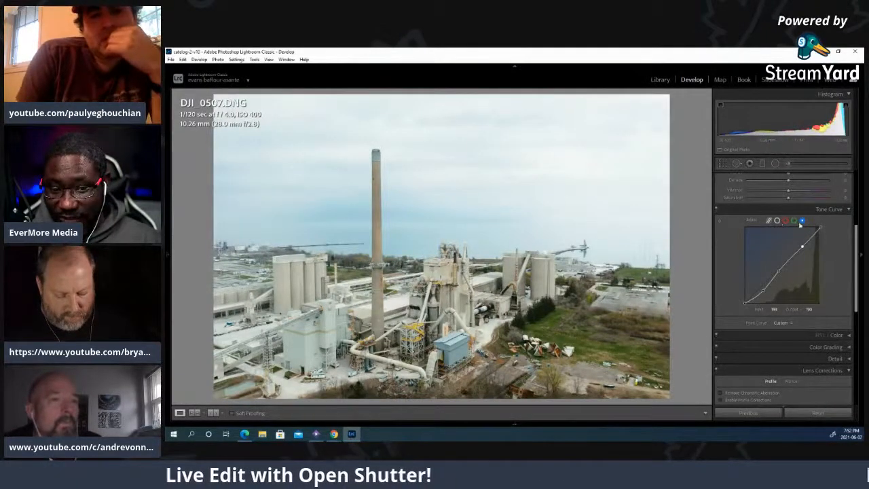
Set the parametric tone curve to Darks about -42, Lights about -43 and Highlights about -17, and compare the photo with and without it
{"action": "left_click", "coordinate": [777, 220]}
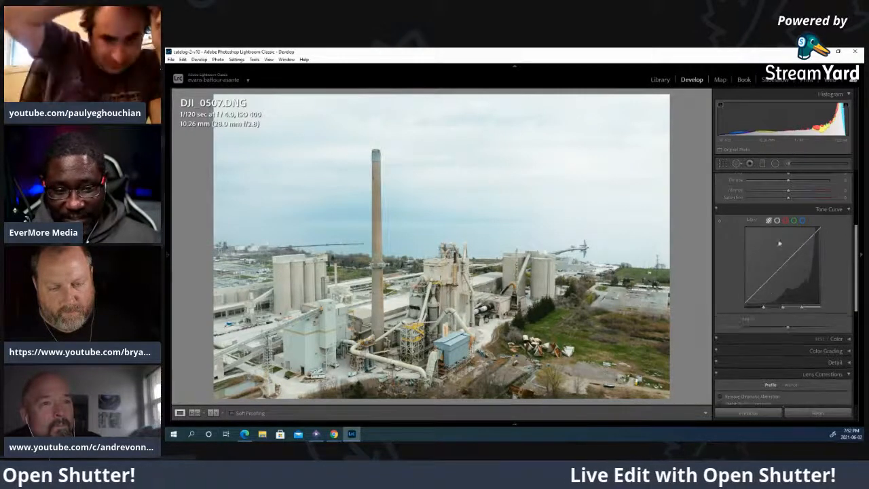
{"action": "left_click", "coordinate": [768, 220]}
{"action": "scroll", "coordinate": [797, 269], "scroll_direction": "down", "scroll_amount": 3}
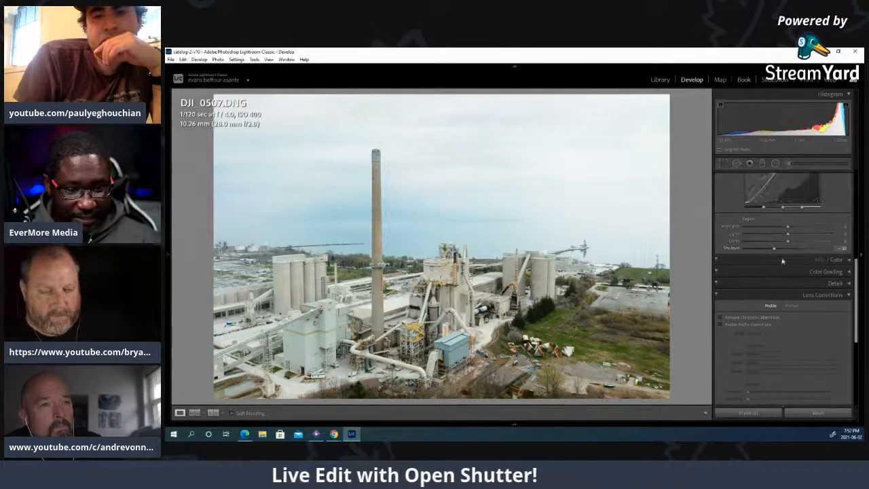
{"action": "left_click_drag", "start_coordinate": [788, 243], "coordinate": [769, 248]}
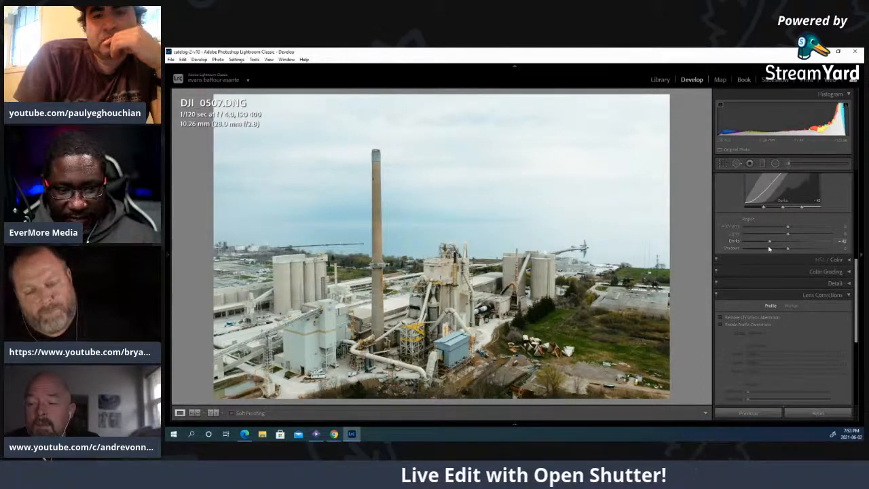
{"action": "left_click_drag", "start_coordinate": [788, 236], "coordinate": [769, 240]}
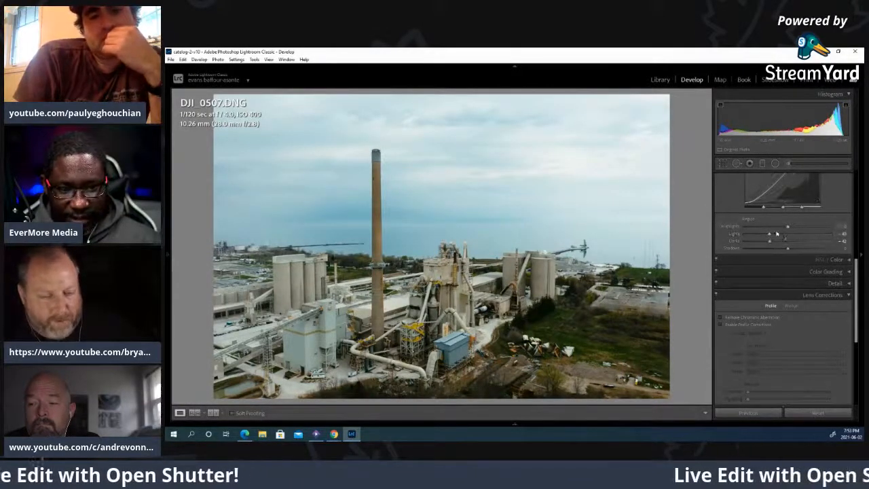
{"action": "mouse_move", "coordinate": [787, 227]}
{"action": "left_mouse_down"}
{"action": "mouse_move", "coordinate": [802, 234]}
{"action": "mouse_move", "coordinate": [782, 238]}
{"action": "left_mouse_up"}
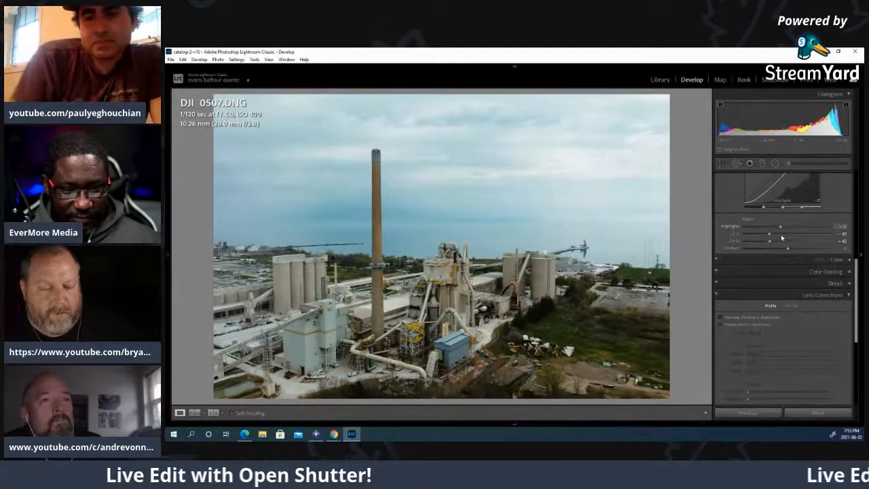
{"action": "scroll", "coordinate": [803, 249], "scroll_direction": "up", "scroll_amount": 2}
{"action": "scroll", "coordinate": [803, 250], "scroll_direction": "up", "scroll_amount": 4}
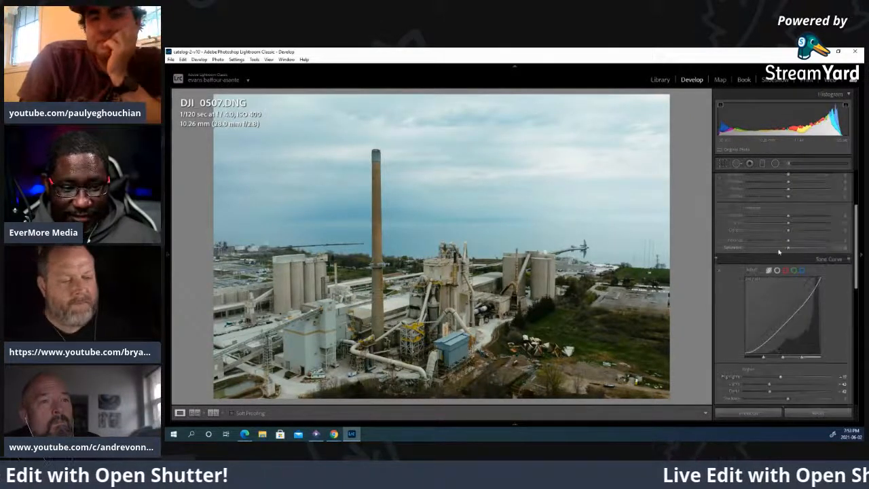
{"action": "left_click", "coordinate": [716, 260]}
{"action": "left_click", "coordinate": [717, 261]}
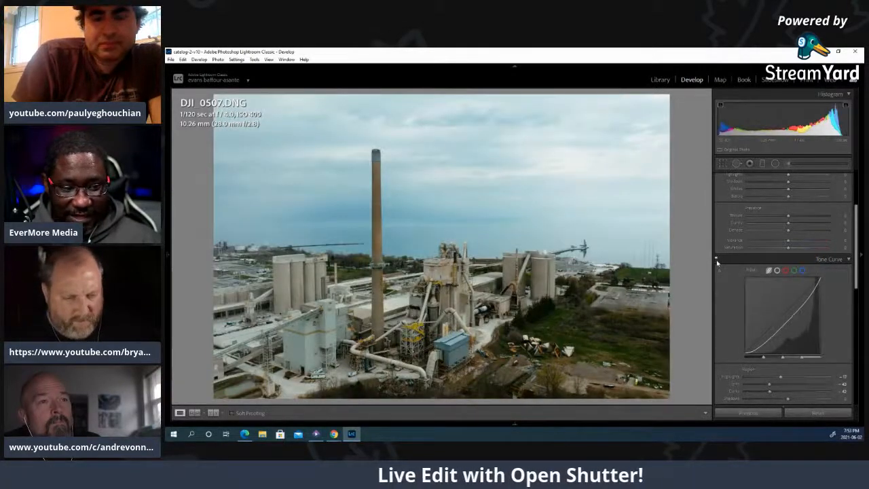
Calibrate the colours with Blue Primary Hue at about -18 and Red Primary Hue at about +17, trying out the Green Primary too
{"action": "scroll", "coordinate": [800, 277], "scroll_direction": "down", "scroll_amount": 6}
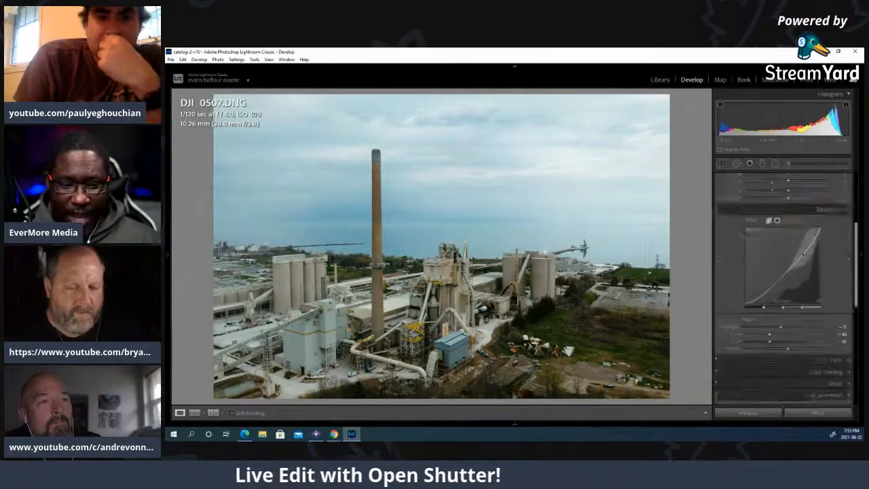
{"action": "scroll", "coordinate": [800, 278], "scroll_direction": "down", "scroll_amount": 4}
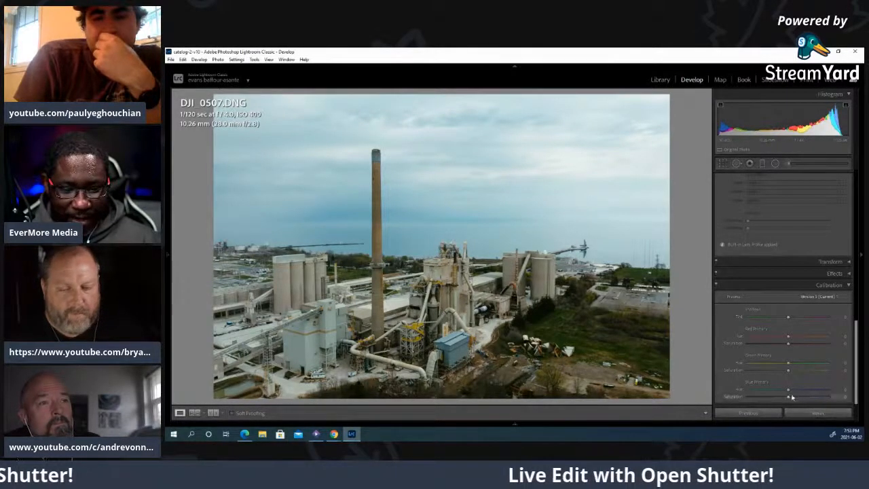
{"action": "mouse_move", "coordinate": [798, 393]}
{"action": "left_mouse_down"}
{"action": "mouse_move", "coordinate": [776, 392]}
{"action": "mouse_move", "coordinate": [782, 401]}
{"action": "left_mouse_up"}
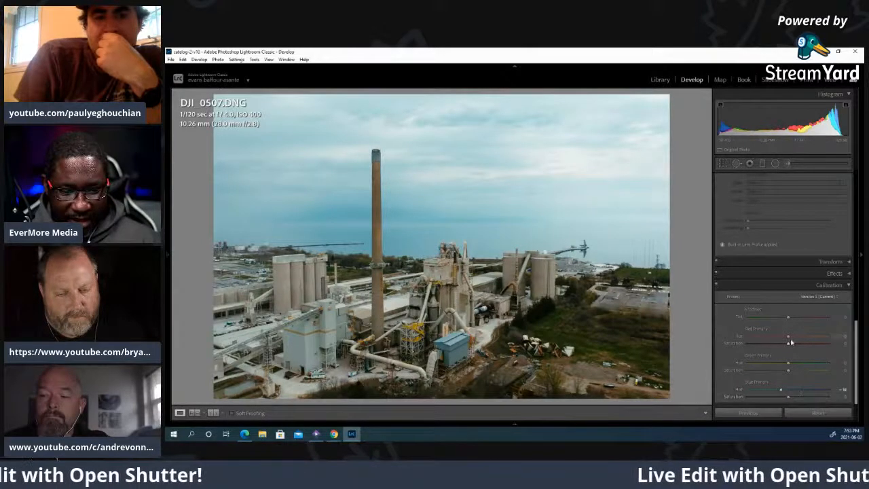
{"action": "left_click_drag", "start_coordinate": [788, 338], "coordinate": [794, 340]}
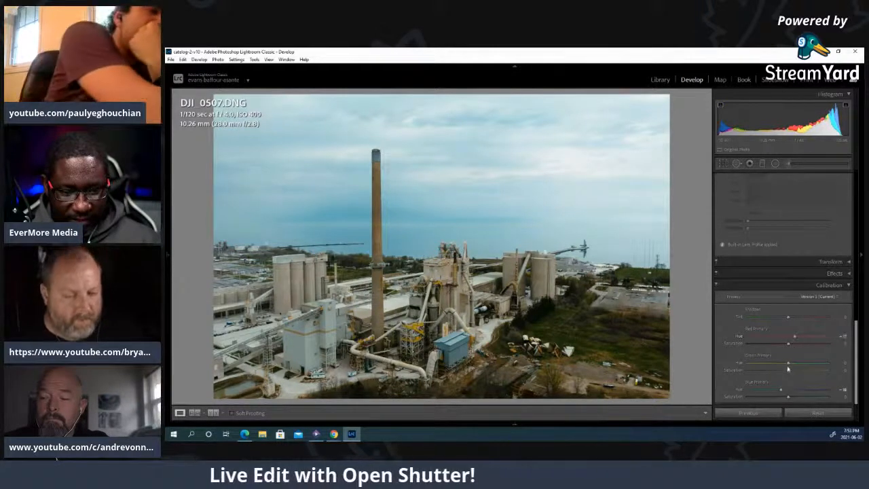
{"action": "left_click_drag", "start_coordinate": [828, 373], "coordinate": [790, 365]}
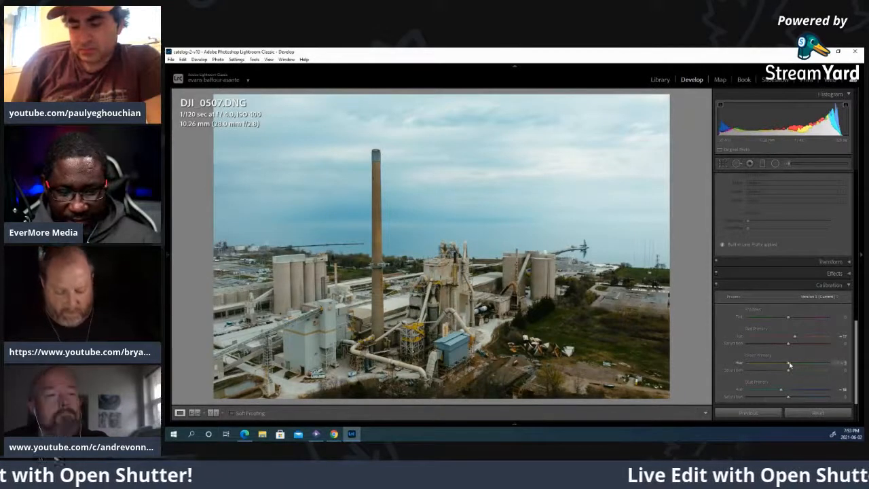
{"action": "left_click", "coordinate": [804, 285]}
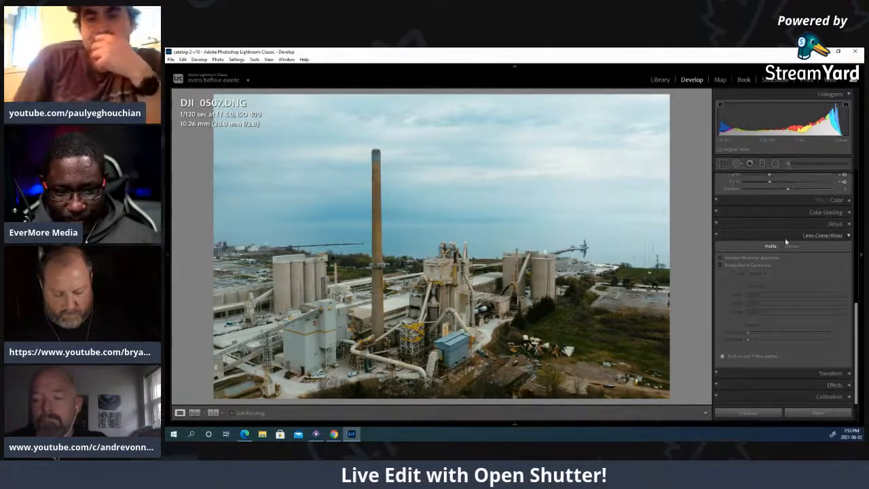
Set the photo's Vibrance to about +67 and Saturation to about -47
{"action": "scroll", "coordinate": [797, 265], "scroll_direction": "up", "scroll_amount": 10}
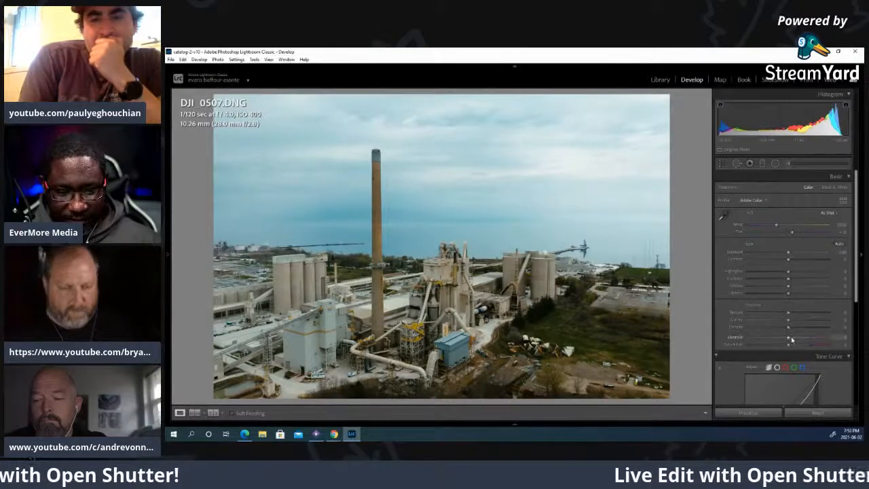
{"action": "left_click_drag", "start_coordinate": [792, 344], "coordinate": [810, 345]}
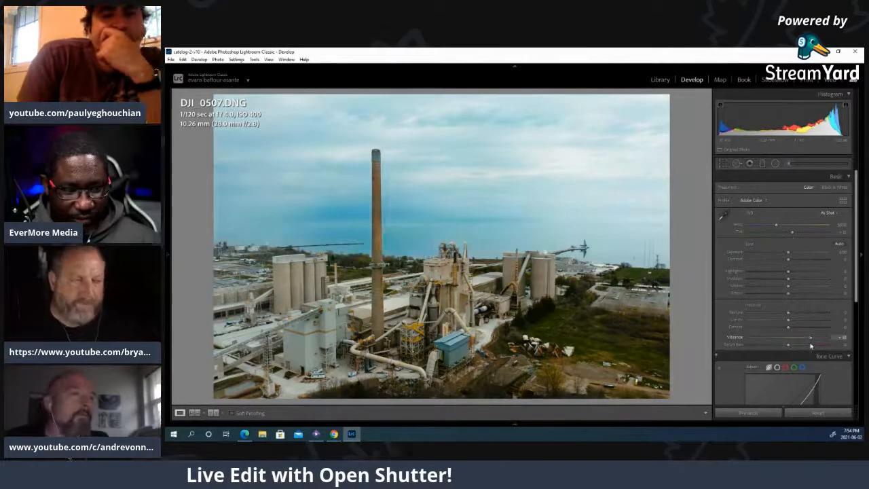
{"action": "left_click_drag", "start_coordinate": [788, 347], "coordinate": [778, 346]}
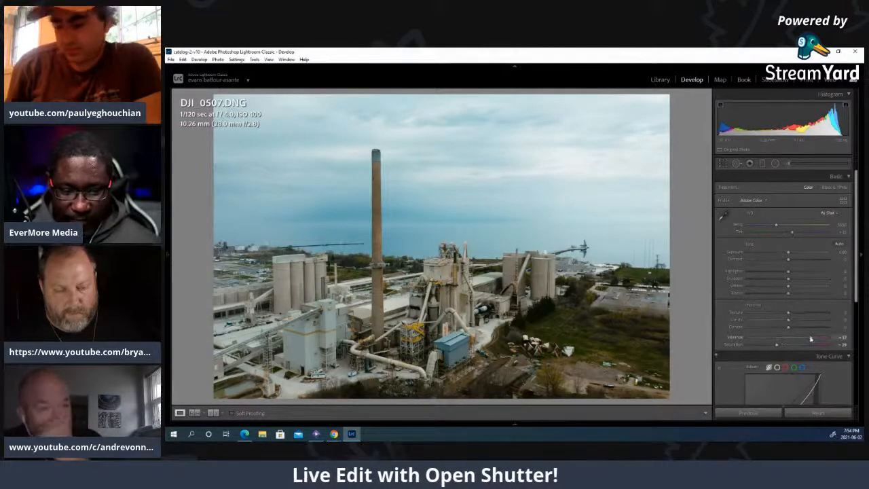
{"action": "left_click_drag", "start_coordinate": [809, 338], "coordinate": [770, 351]}
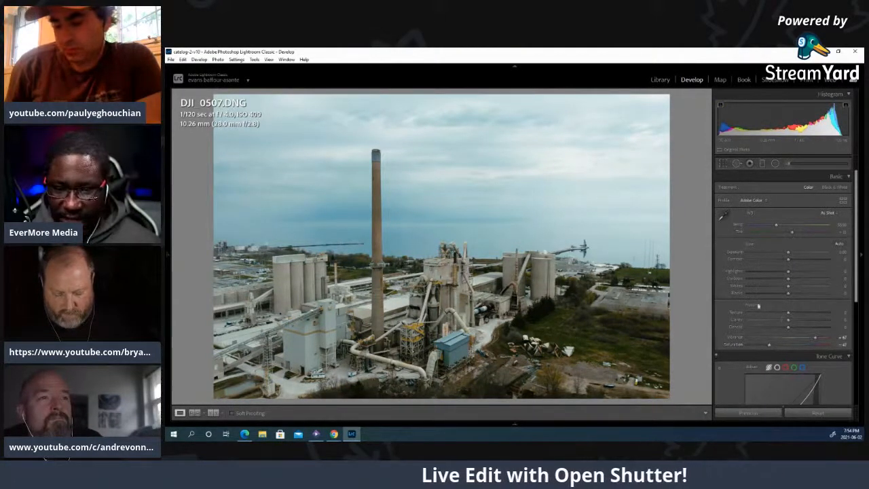
Inspect the plant up close, compare the edit with the unedited photo, and set the basic Highlights to -100
{"action": "left_click", "coordinate": [407, 282]}
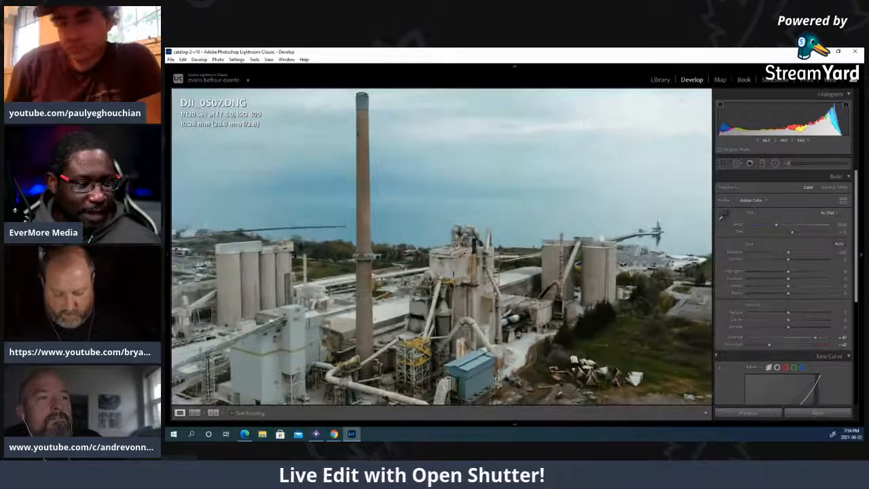
{"action": "left_click", "coordinate": [408, 282]}
{"action": "key", "text": "backslash"}
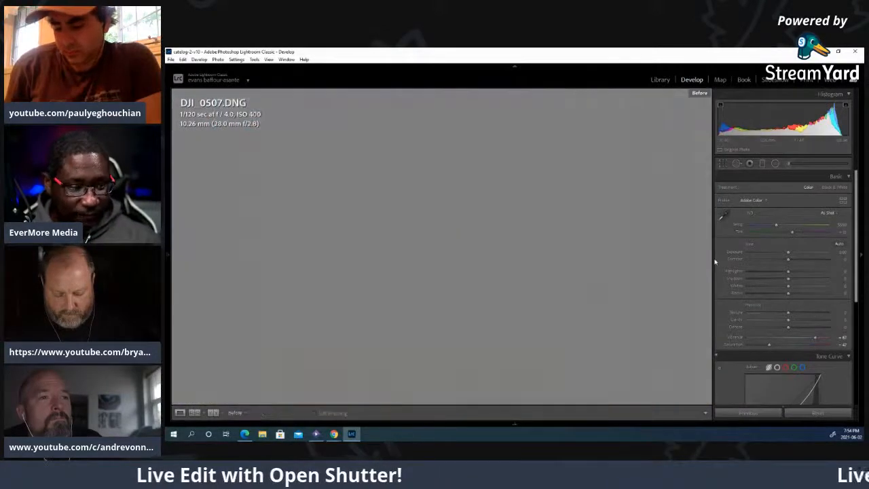
{"action": "key", "text": "backslash"}
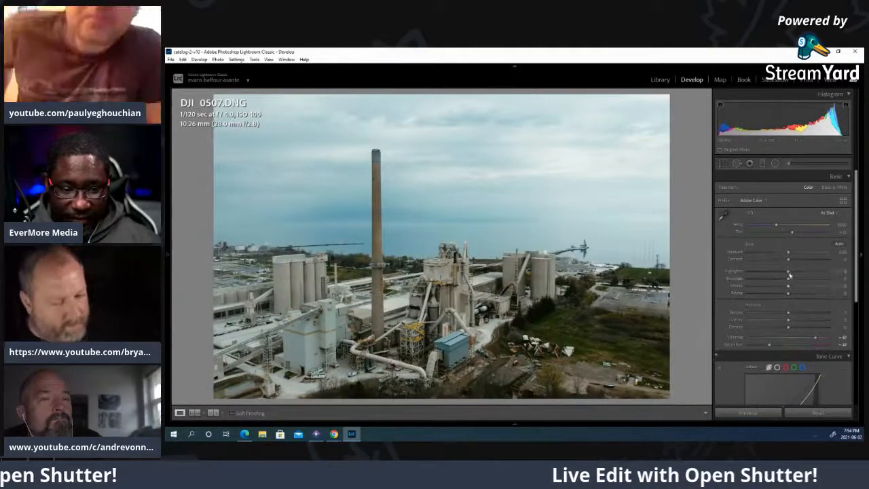
{"action": "left_click_drag", "start_coordinate": [789, 271], "coordinate": [714, 267]}
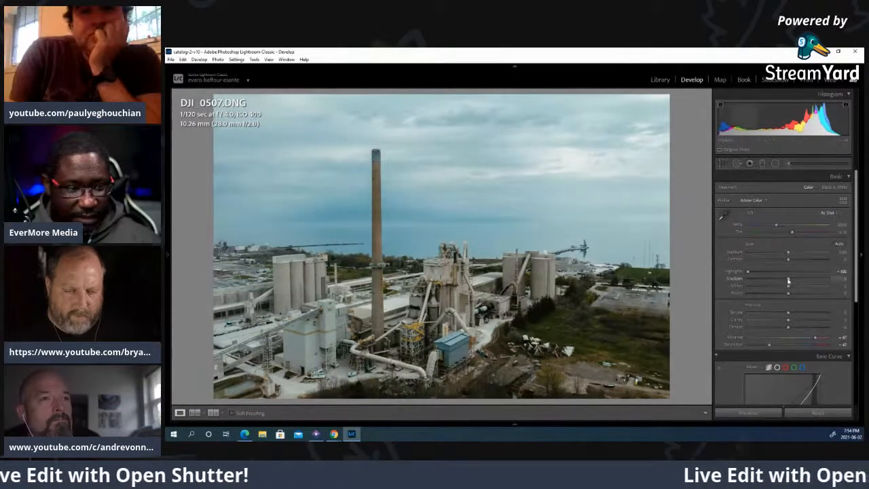
Lift the plant photo's Shadows to about +53, and set Clarity to about +30 and Dehaze to about +10
{"action": "left_click_drag", "start_coordinate": [758, 275], "coordinate": [784, 278]}
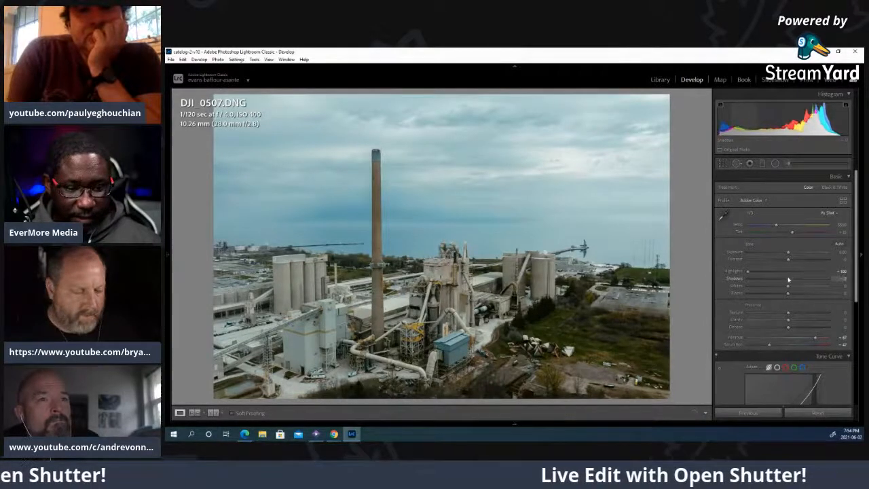
{"action": "left_click_drag", "start_coordinate": [787, 280], "coordinate": [809, 286]}
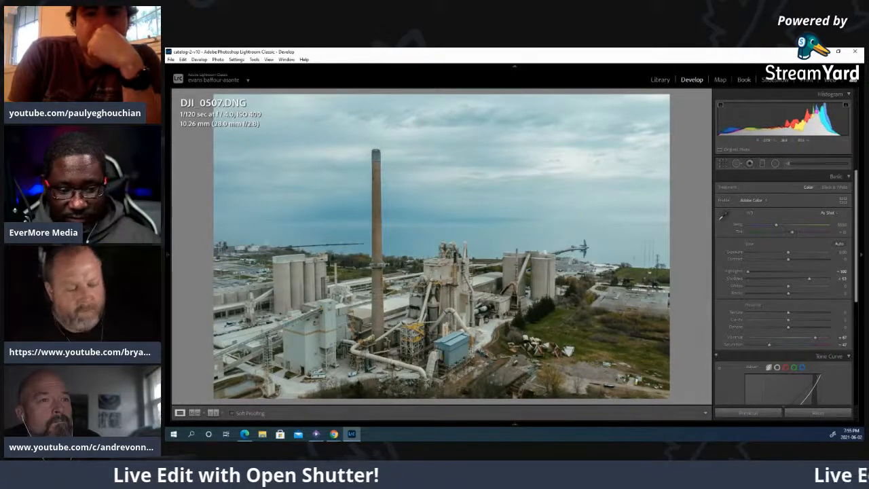
{"action": "left_click_drag", "start_coordinate": [788, 323], "coordinate": [797, 323]}
{"action": "left_click_drag", "start_coordinate": [802, 323], "coordinate": [792, 328]}
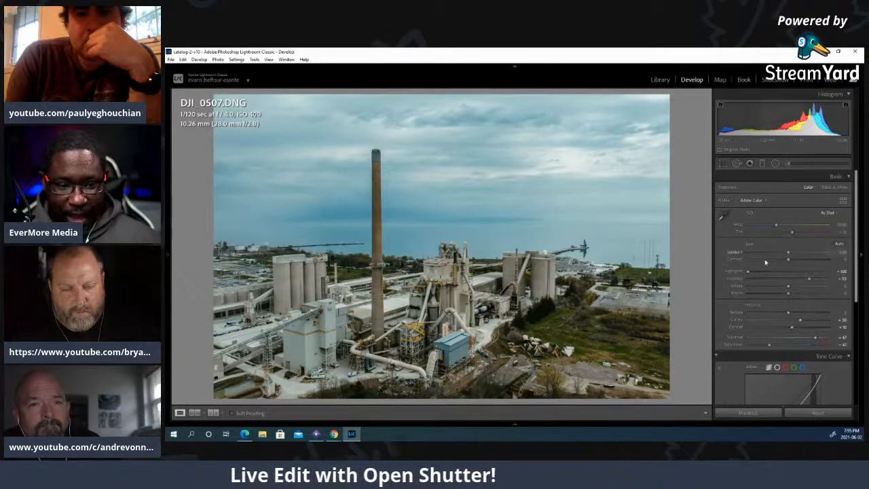
Warm the photo's white balance temperature to about 6751 and open the HSL colour adjustments
{"action": "left_click_drag", "start_coordinate": [774, 226], "coordinate": [793, 229]}
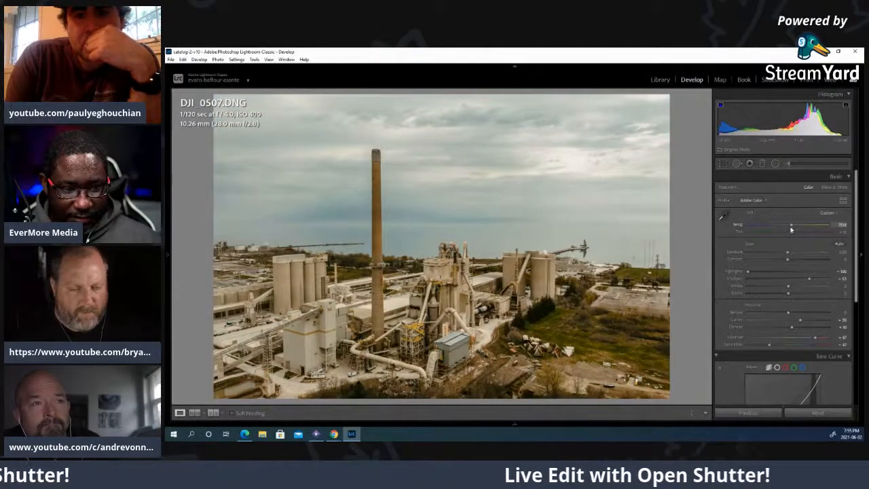
{"action": "left_click_drag", "start_coordinate": [791, 230], "coordinate": [786, 229]}
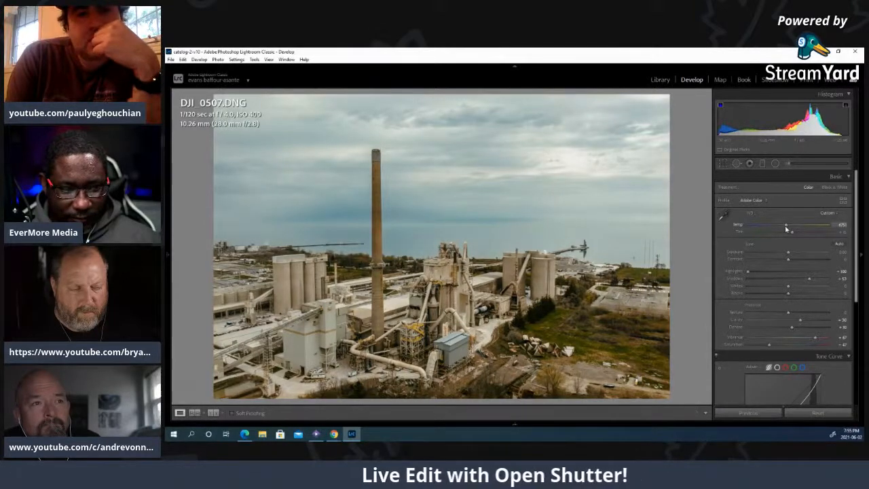
{"action": "scroll", "coordinate": [797, 273], "scroll_direction": "down", "scroll_amount": 1}
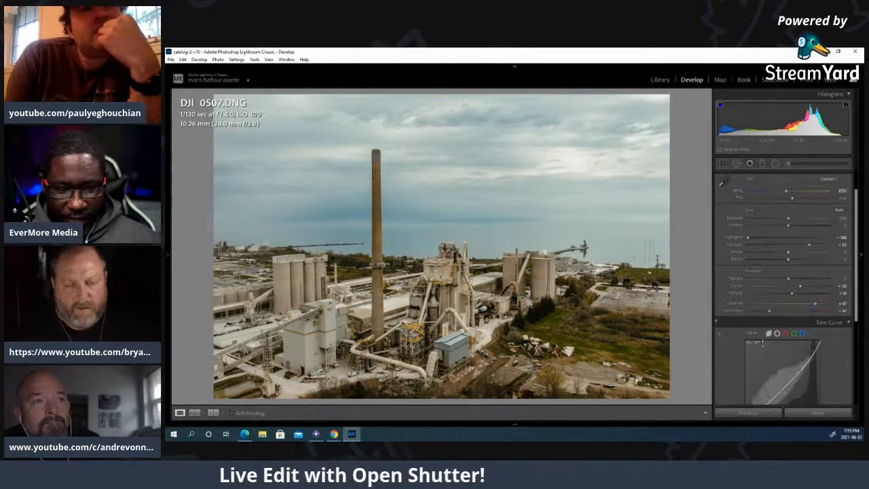
{"action": "left_click", "coordinate": [844, 323]}
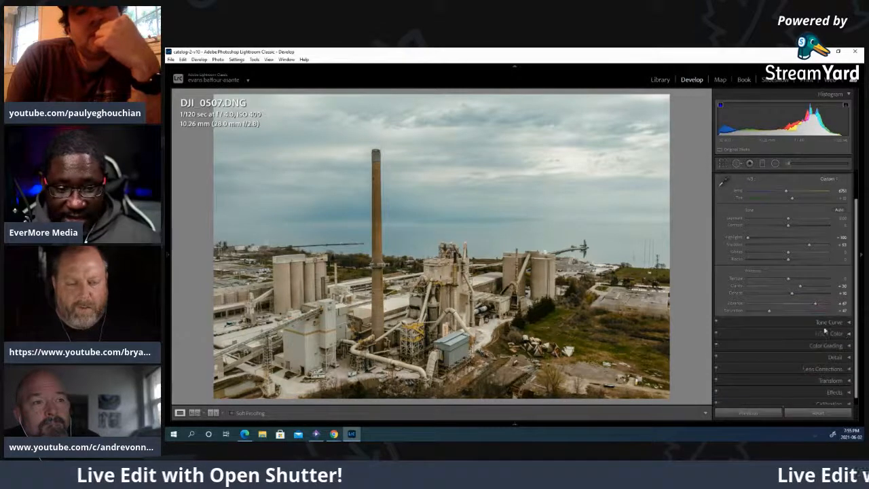
{"action": "left_click", "coordinate": [796, 328]}
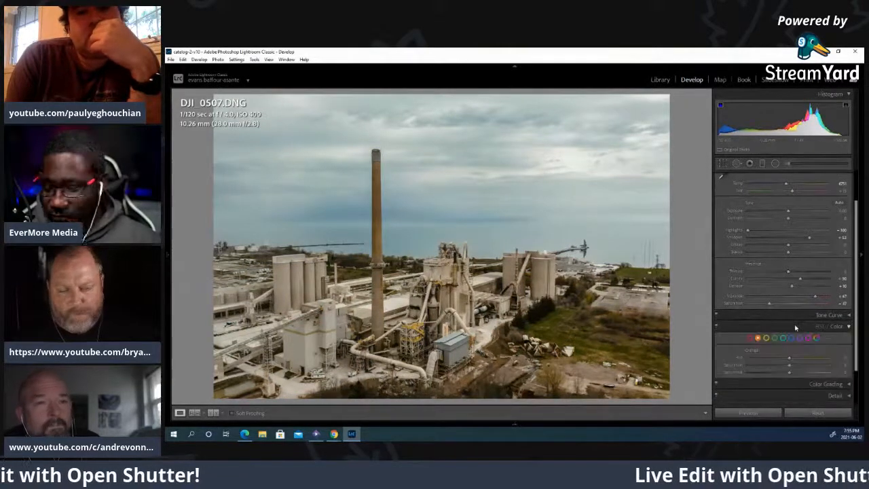
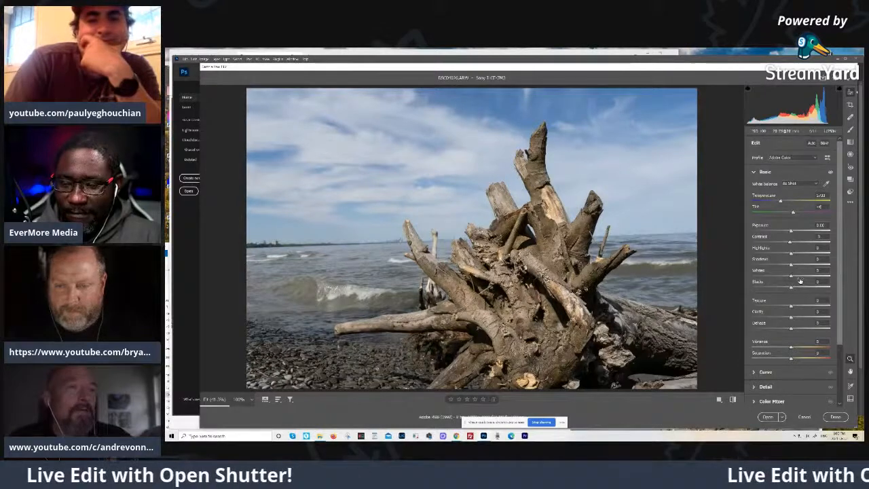
On the driftwood photo in Camera Raw, set Contrast to about +28 and Highlights to about -41, and straighten the horizon automatically
{"action": "left_click_drag", "start_coordinate": [789, 242], "coordinate": [803, 245]}
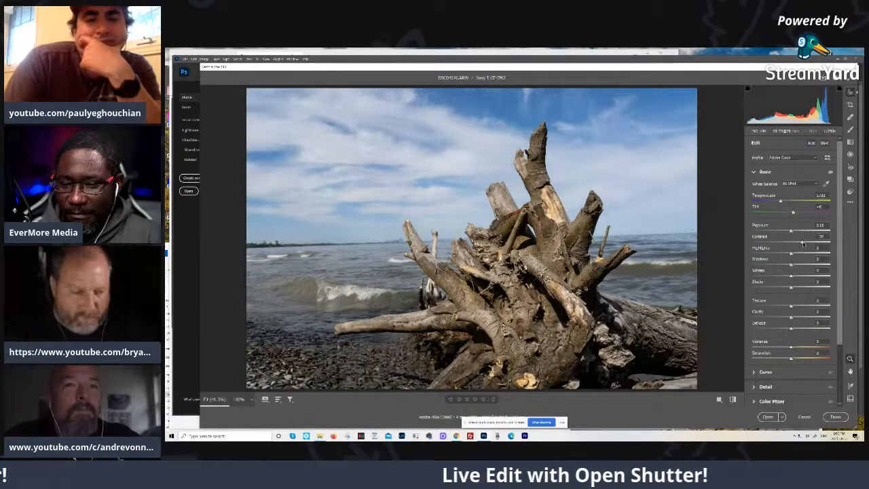
{"action": "left_click_drag", "start_coordinate": [790, 254], "coordinate": [776, 254]}
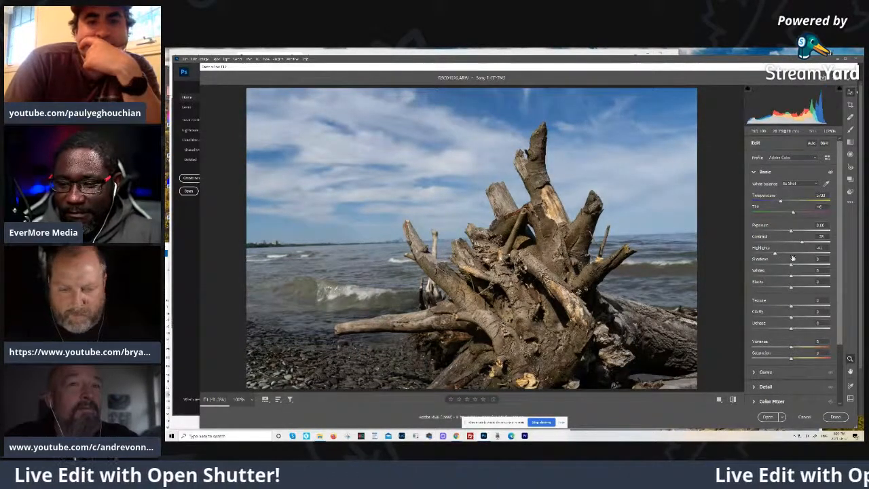
{"action": "left_click", "coordinate": [850, 105]}
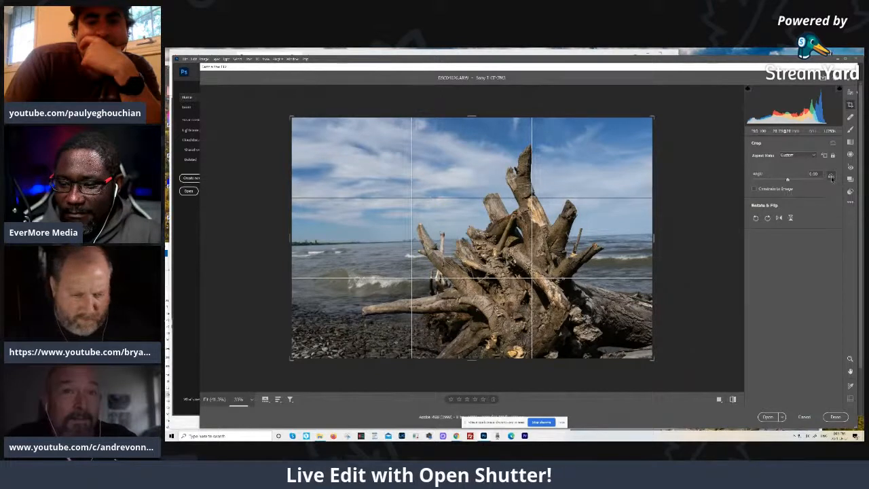
{"action": "double_click", "coordinate": [831, 175]}
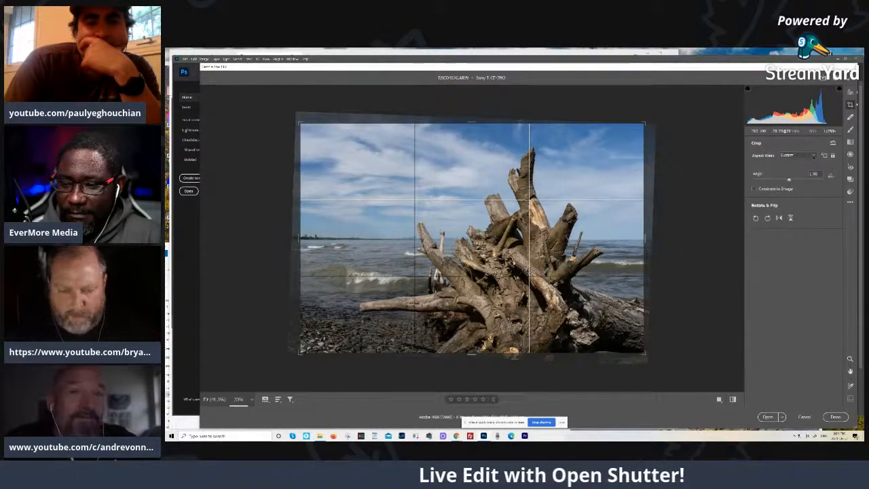
{"action": "left_click", "coordinate": [850, 93]}
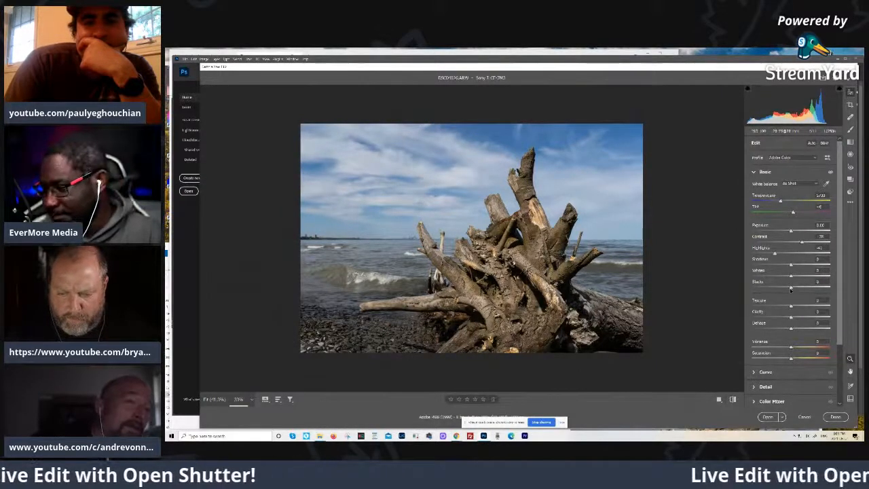
Set the driftwood photo's Blacks to about -12, Texture to about +11 and Clarity to about +24
{"action": "left_click_drag", "start_coordinate": [791, 289], "coordinate": [785, 290]}
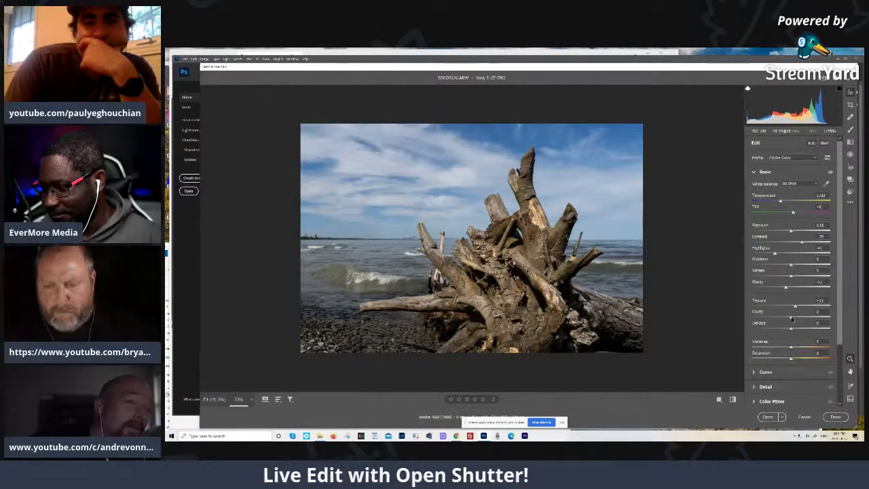
{"action": "left_click_drag", "start_coordinate": [795, 317], "coordinate": [800, 317]}
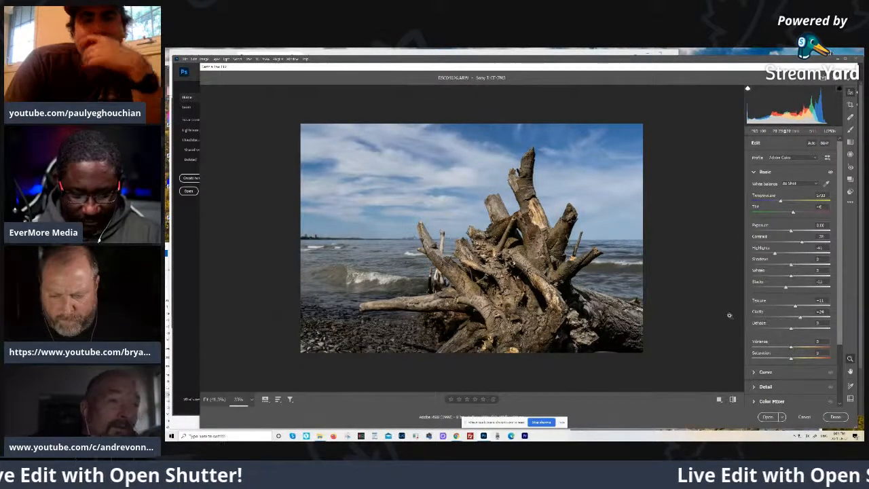
Turn on chromatic aberration removal in the Optics corrections and open the developed driftwood photo in Photoshop
{"action": "scroll", "coordinate": [767, 361], "scroll_direction": "down", "scroll_amount": 3}
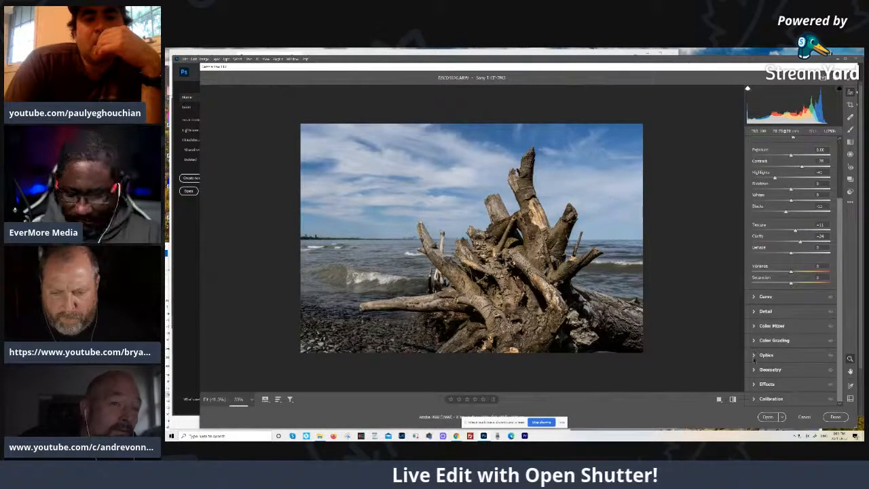
{"action": "left_click", "coordinate": [755, 355]}
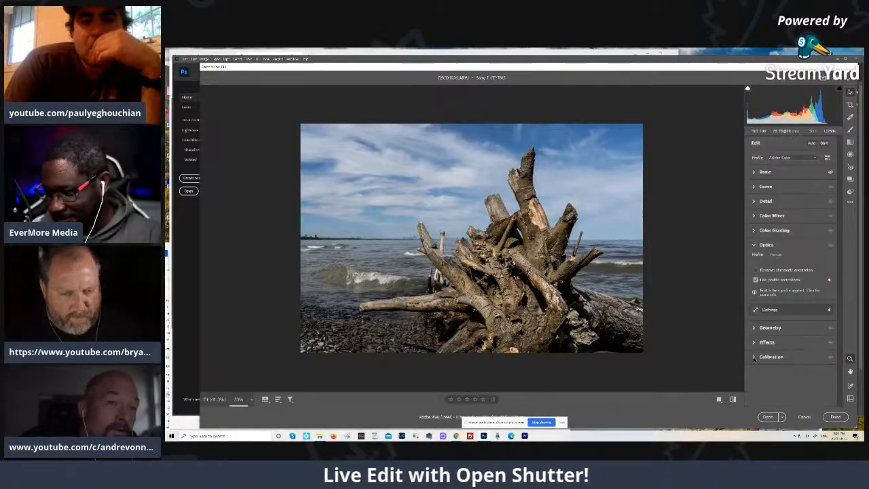
{"action": "left_click", "coordinate": [755, 270]}
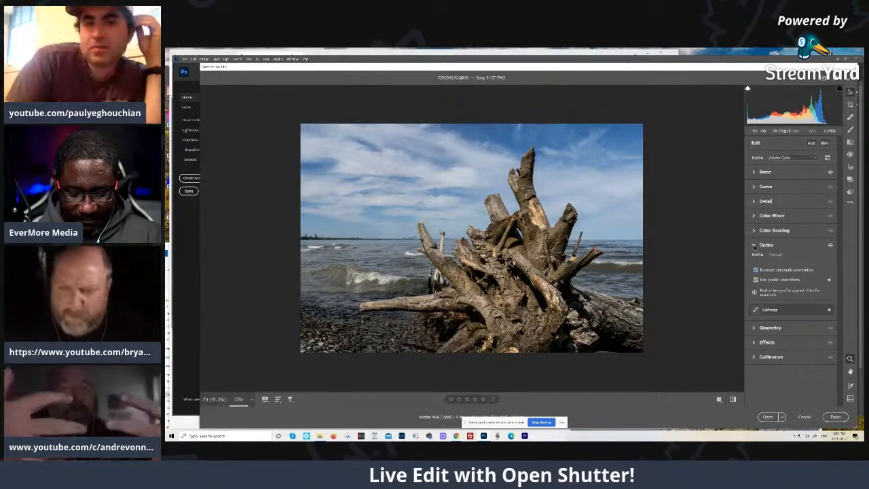
{"action": "left_click", "coordinate": [753, 245]}
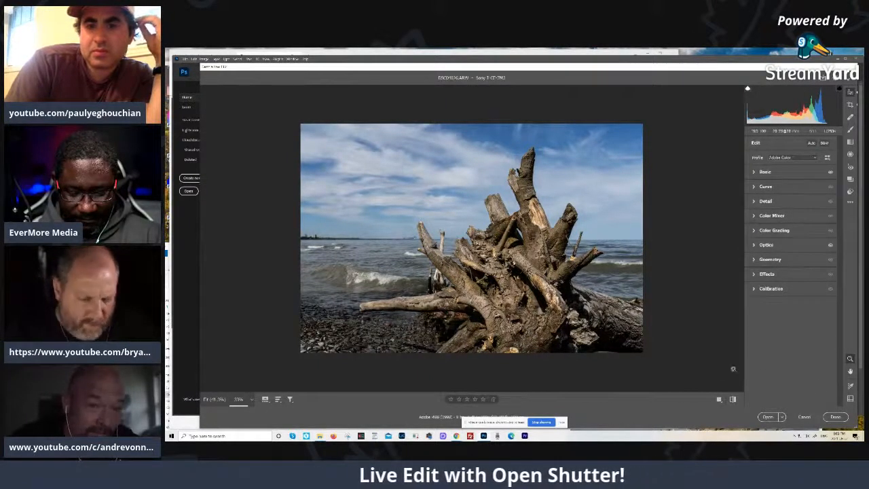
{"action": "left_click", "coordinate": [767, 417]}
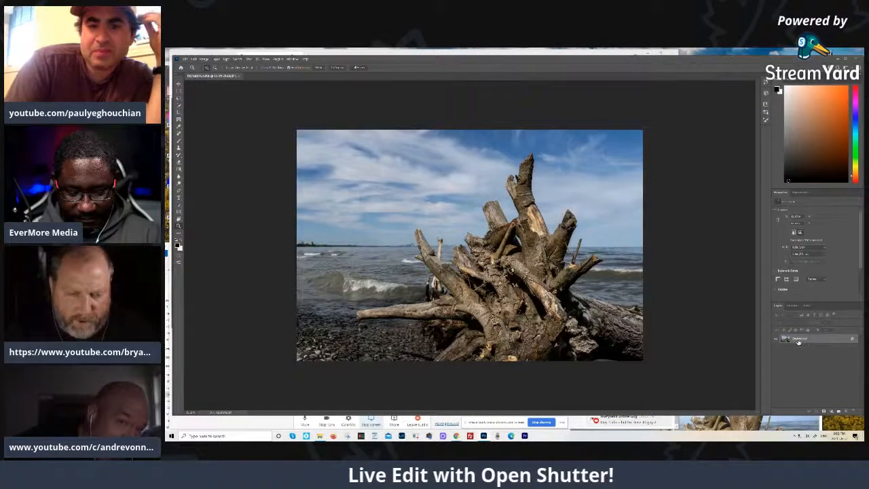
Duplicate the background layer and add a black-to-white Gradient Map adjustment layer above the copy
{"action": "left_click_drag", "start_coordinate": [847, 409], "coordinate": [848, 411]}
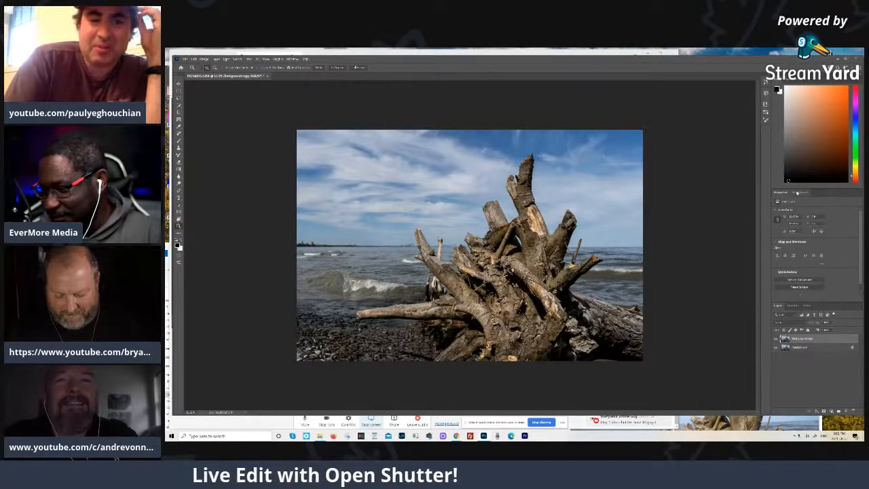
{"action": "left_click", "coordinate": [799, 193]}
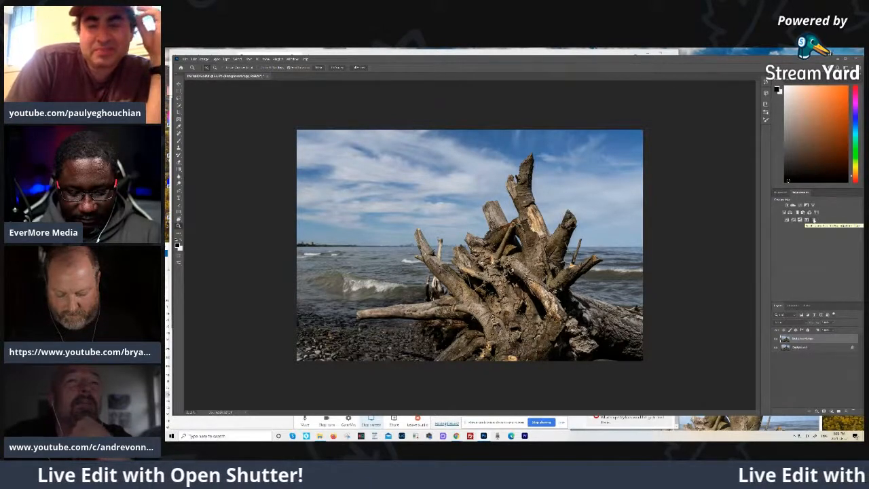
{"action": "left_click", "coordinate": [814, 220]}
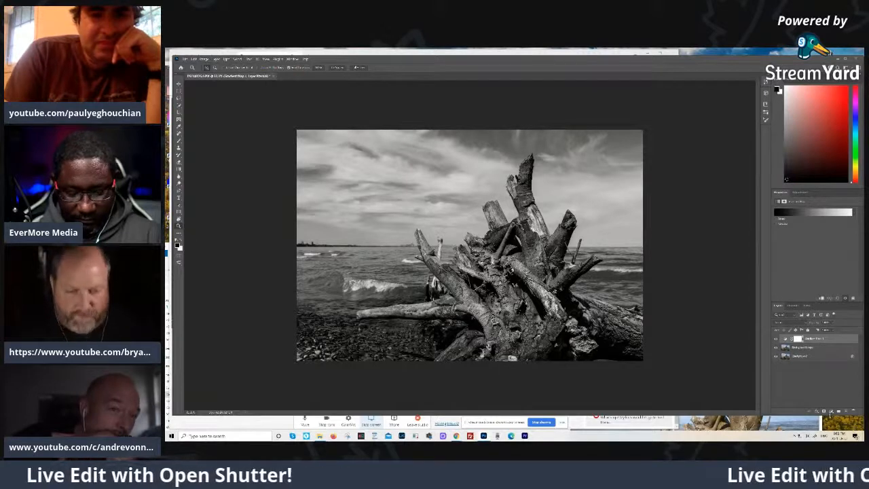
Add three Selective Color adjustment layers above the Gradient Map layer
{"action": "left_click", "coordinate": [832, 412]}
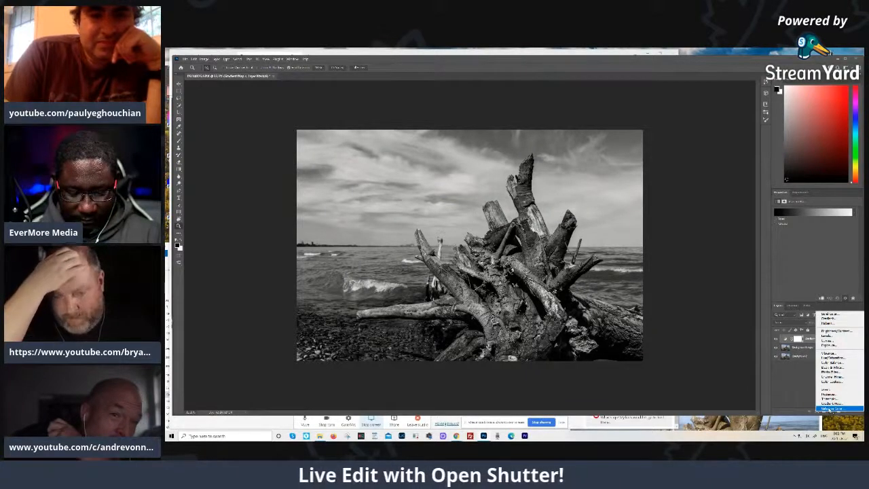
{"action": "left_click", "coordinate": [832, 408]}
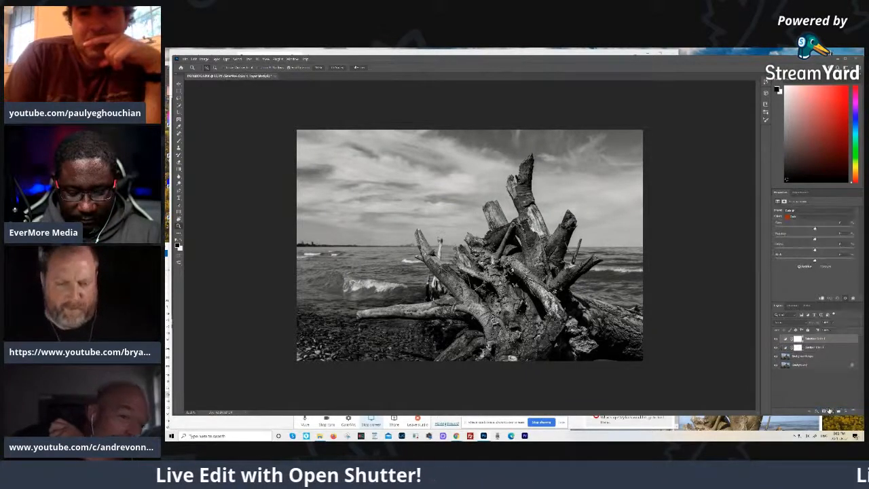
{"action": "left_click", "coordinate": [832, 411]}
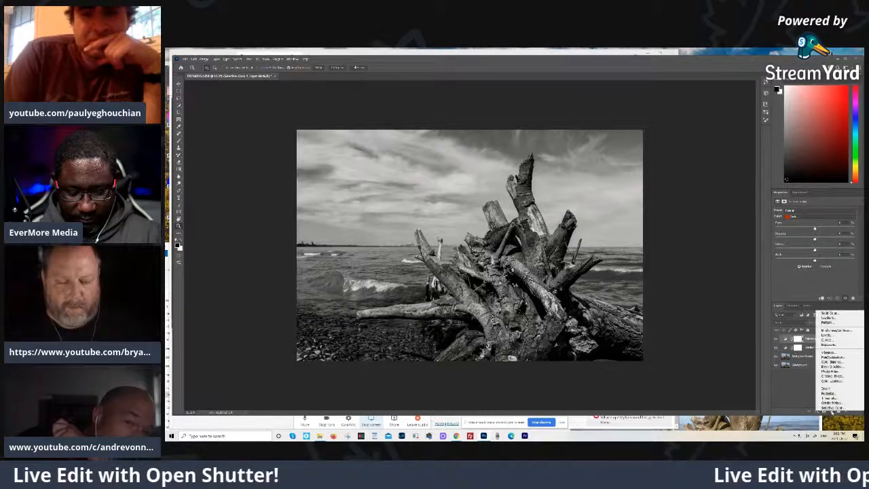
{"action": "left_click", "coordinate": [831, 408]}
{"action": "left_click", "coordinate": [831, 411]}
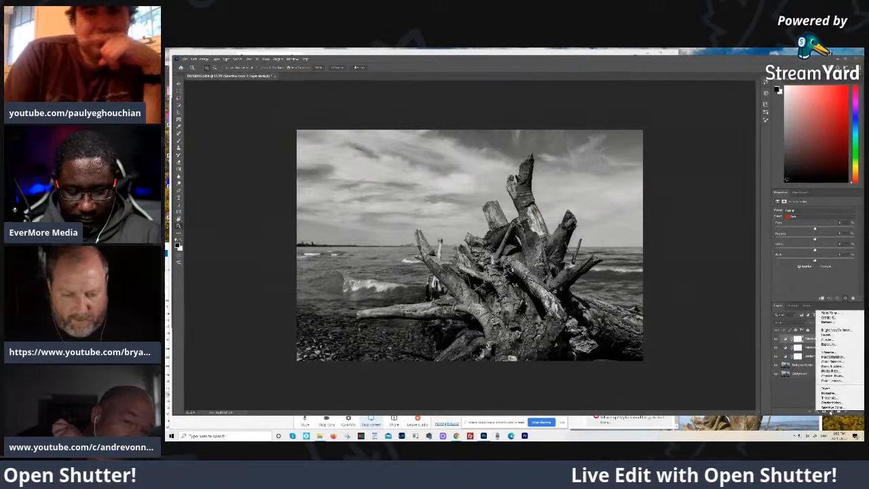
{"action": "left_click", "coordinate": [829, 400]}
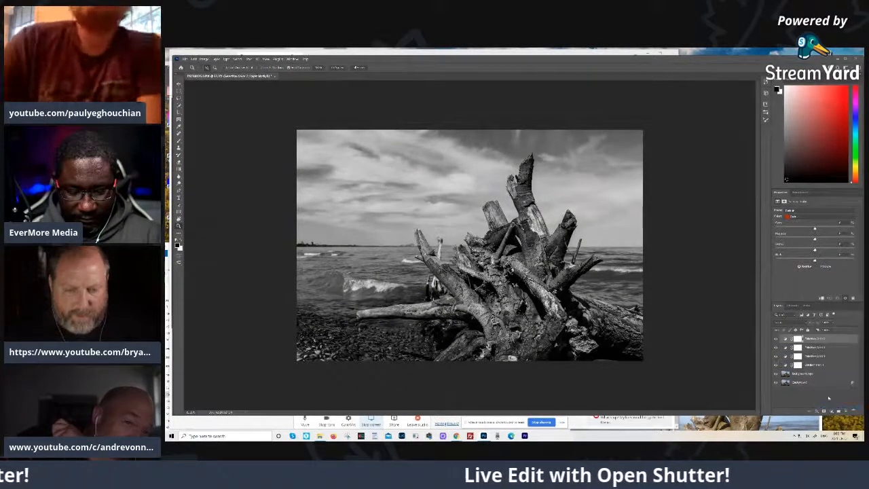
Rename the lowest Selective Color layer and, for its Blacks range, try a lower Black amount before raising it to deepen the shadows
{"action": "double_click", "coordinate": [818, 356]}
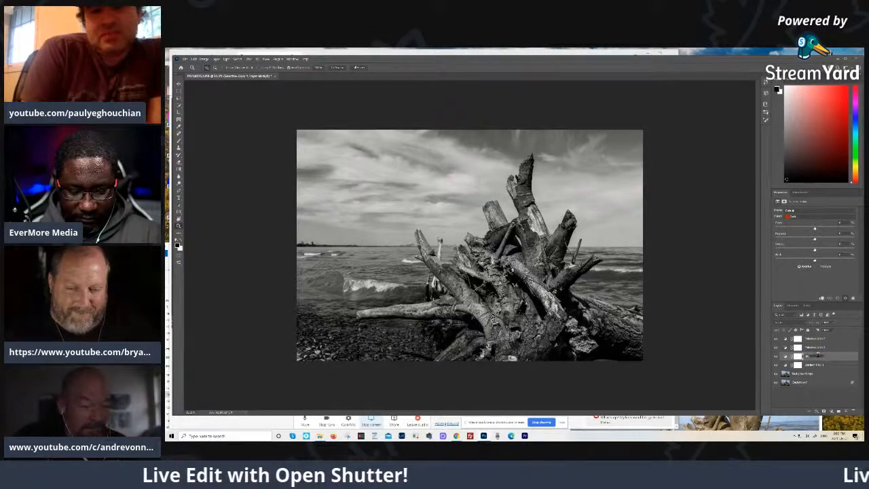
{"action": "type", "text": "Down"}
{"action": "key", "text": "Return"}
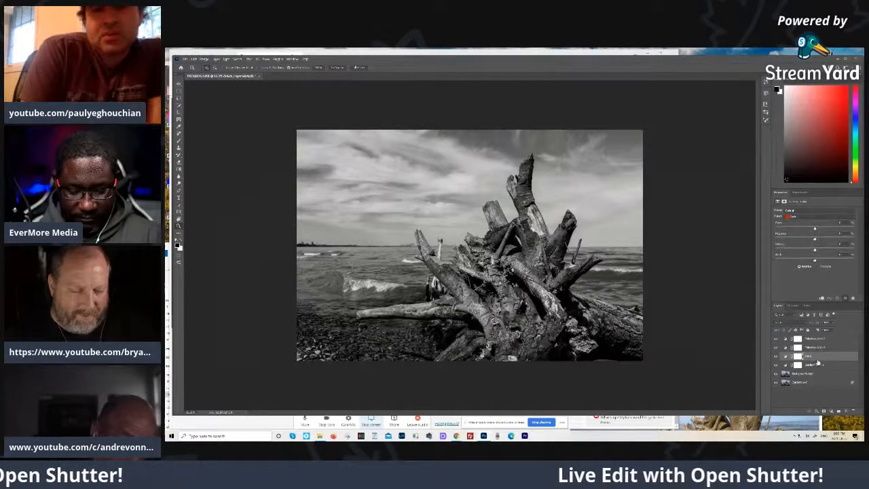
{"action": "left_click", "coordinate": [854, 217]}
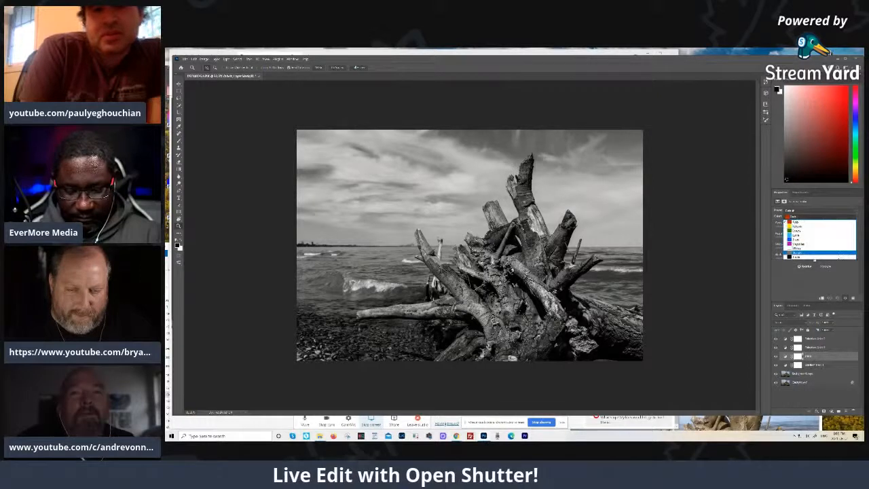
{"action": "left_click", "coordinate": [838, 256]}
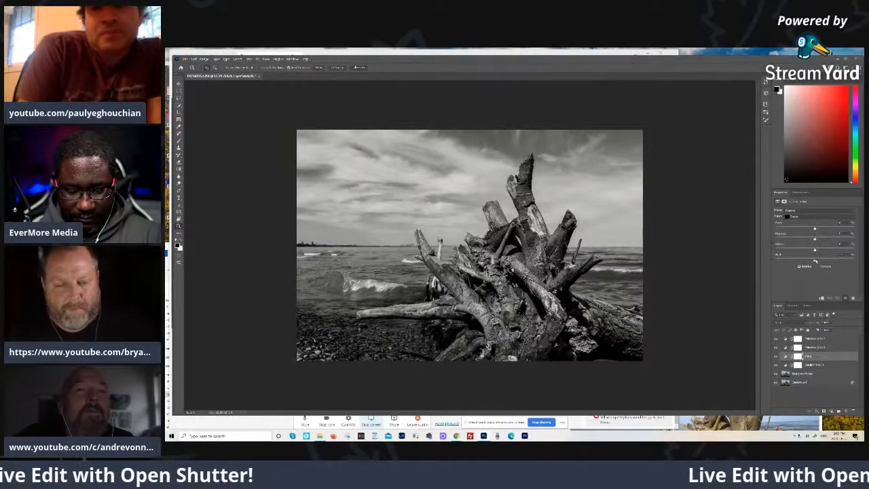
{"action": "left_click_drag", "start_coordinate": [815, 261], "coordinate": [804, 261]}
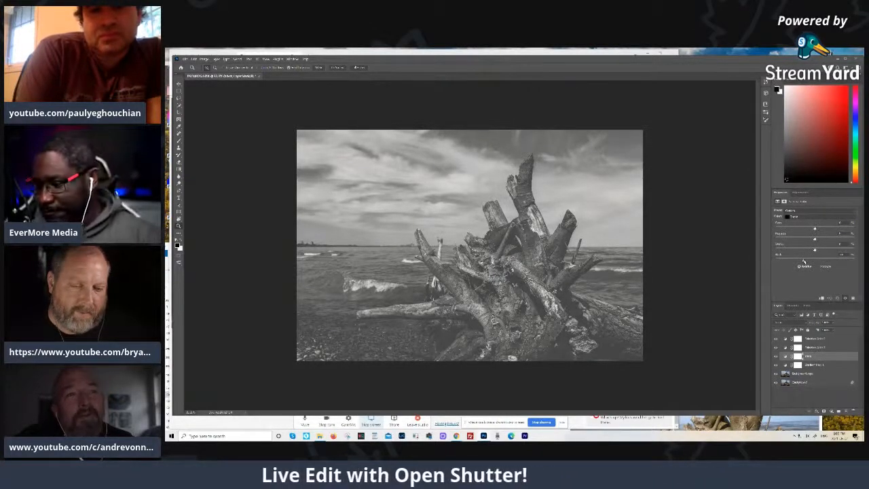
{"action": "left_click_drag", "start_coordinate": [807, 261], "coordinate": [826, 259]}
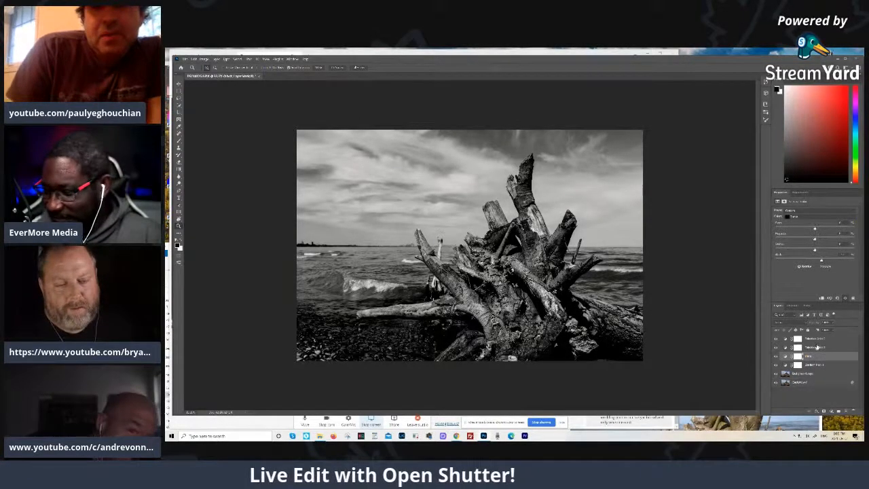
For the Neutrals range of the middle Selective Color layer, try higher and lower Black amounts, ending with a slight increase
{"action": "left_click", "coordinate": [815, 348]}
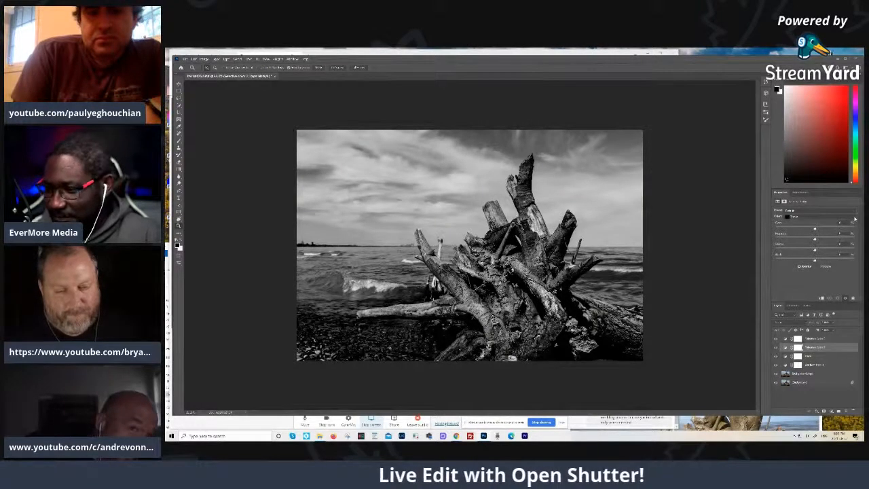
{"action": "left_click", "coordinate": [852, 218]}
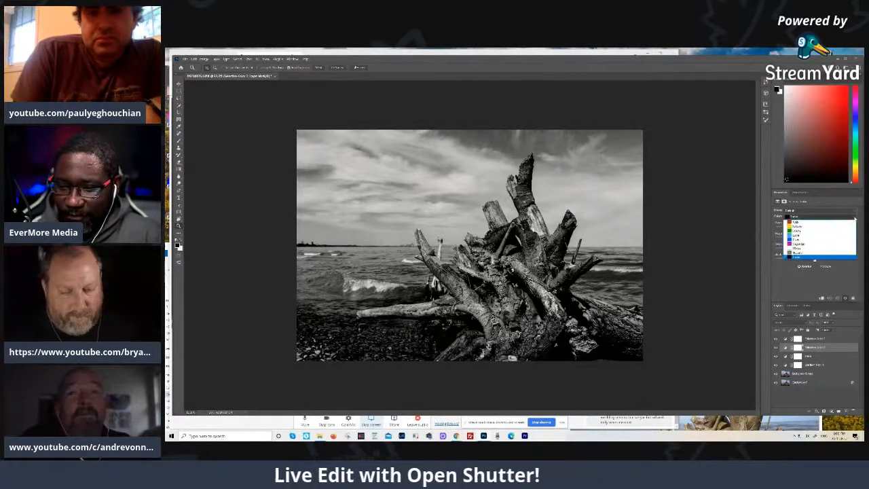
{"action": "left_click", "coordinate": [822, 253]}
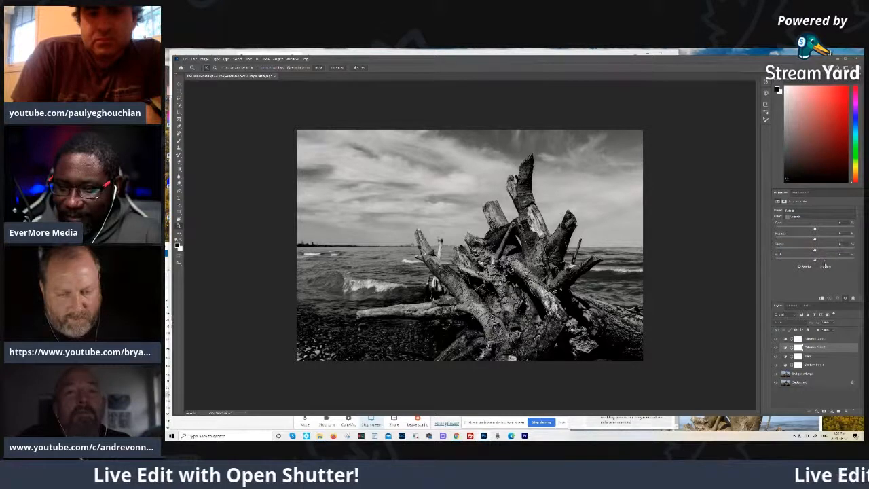
{"action": "mouse_move", "coordinate": [816, 261]}
{"action": "left_mouse_down"}
{"action": "mouse_move", "coordinate": [808, 261]}
{"action": "mouse_move", "coordinate": [825, 261]}
{"action": "left_mouse_up"}
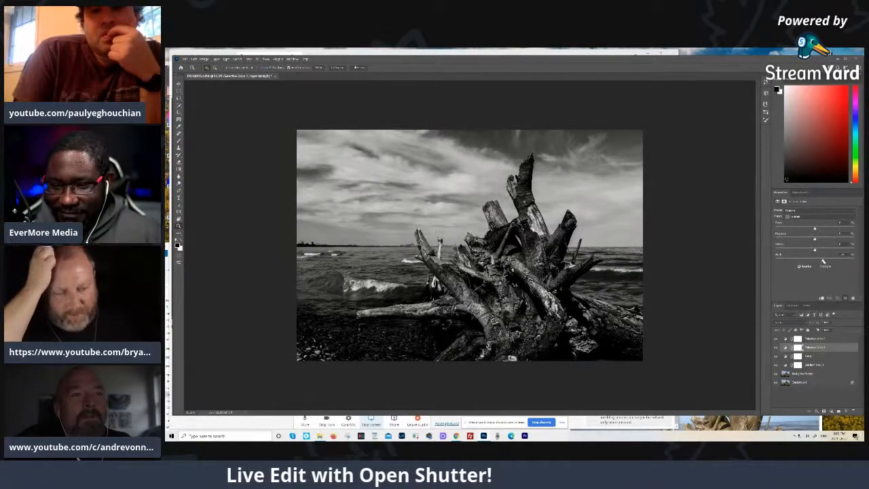
{"action": "left_click_drag", "start_coordinate": [823, 262], "coordinate": [799, 262]}
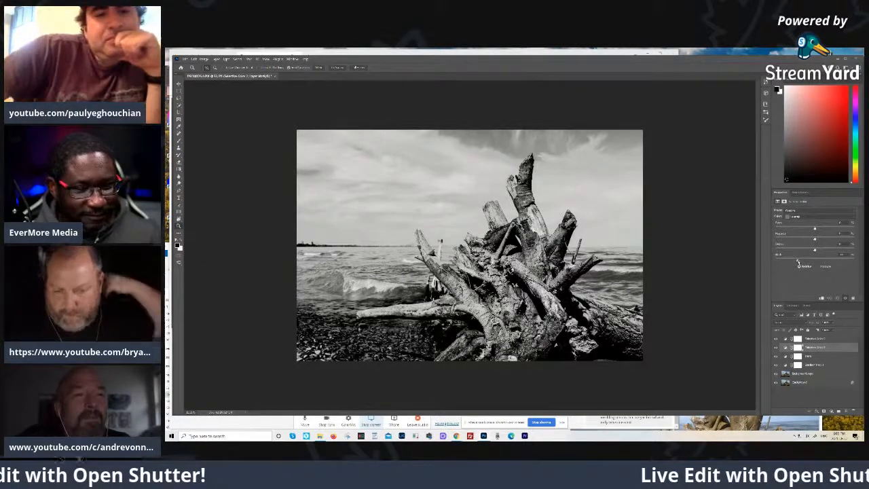
{"action": "left_click_drag", "start_coordinate": [799, 263], "coordinate": [816, 261]}
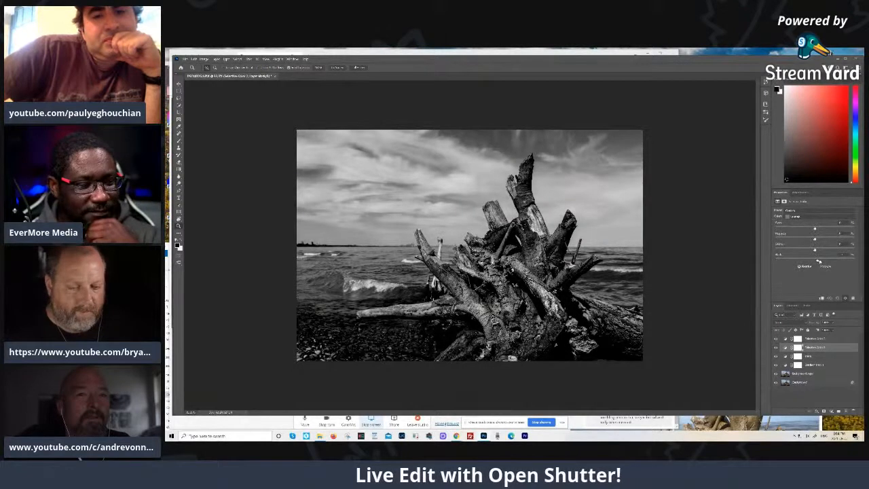
Lower the Black amount for the Whites range in the uppermost Selective Color layer, and select the background copy layer
{"action": "left_click", "coordinate": [806, 339]}
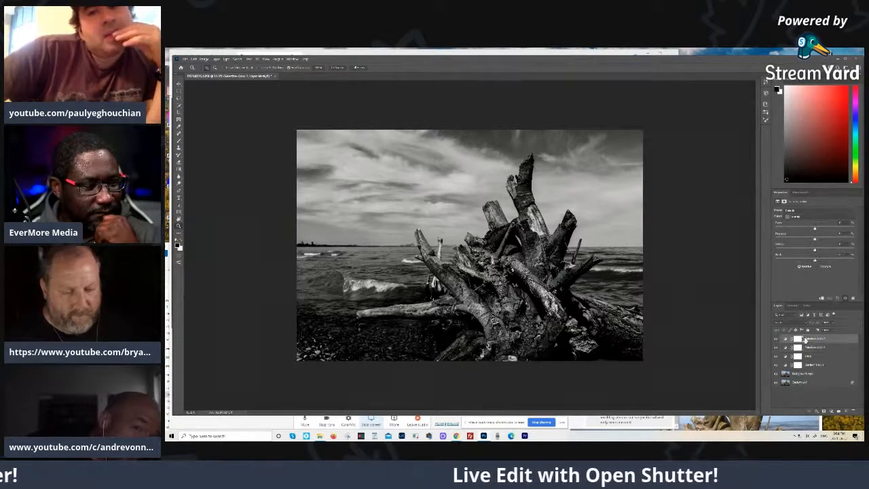
{"action": "left_click", "coordinate": [850, 217]}
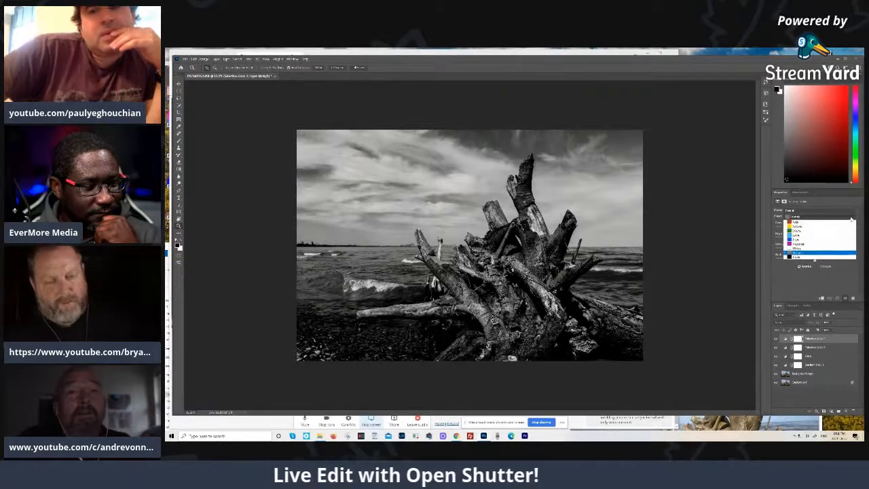
{"action": "left_click", "coordinate": [819, 249]}
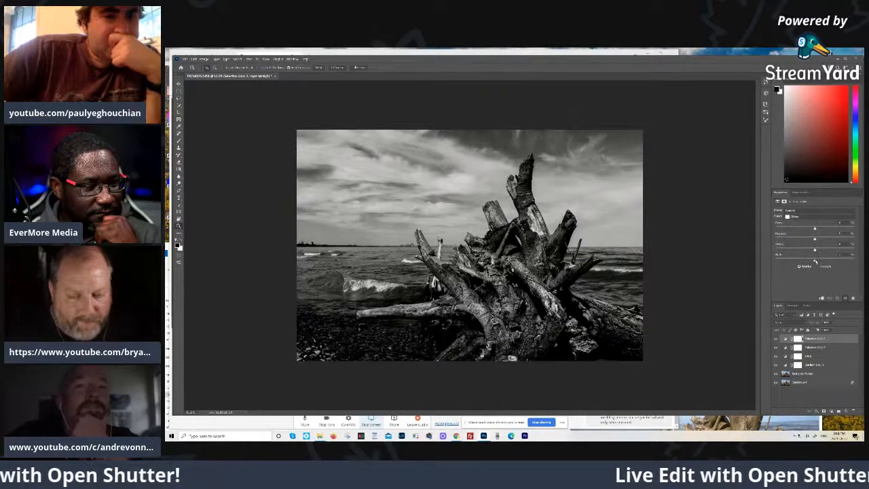
{"action": "mouse_move", "coordinate": [813, 262]}
{"action": "left_mouse_down"}
{"action": "mouse_move", "coordinate": [831, 262]}
{"action": "mouse_move", "coordinate": [803, 261]}
{"action": "left_mouse_up"}
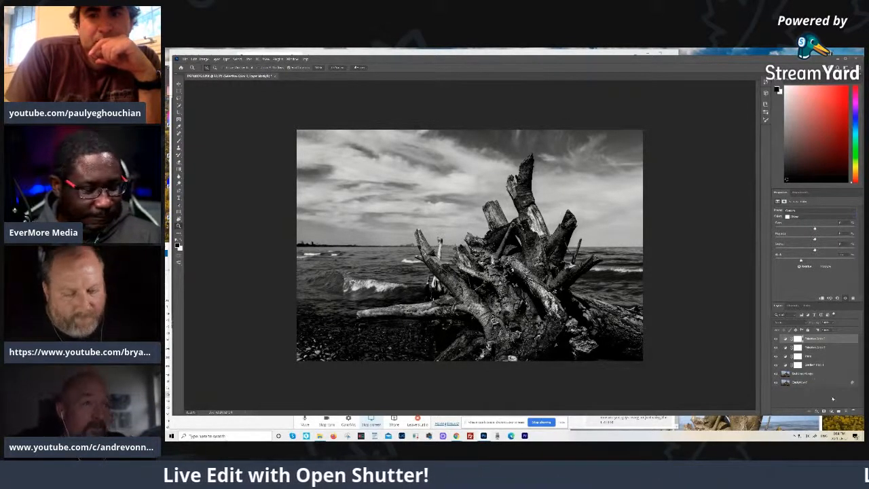
{"action": "left_click", "coordinate": [805, 374]}
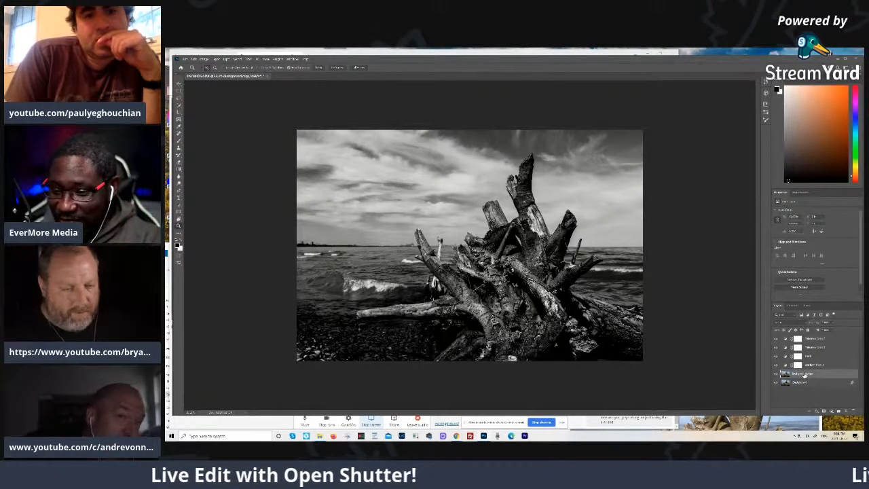
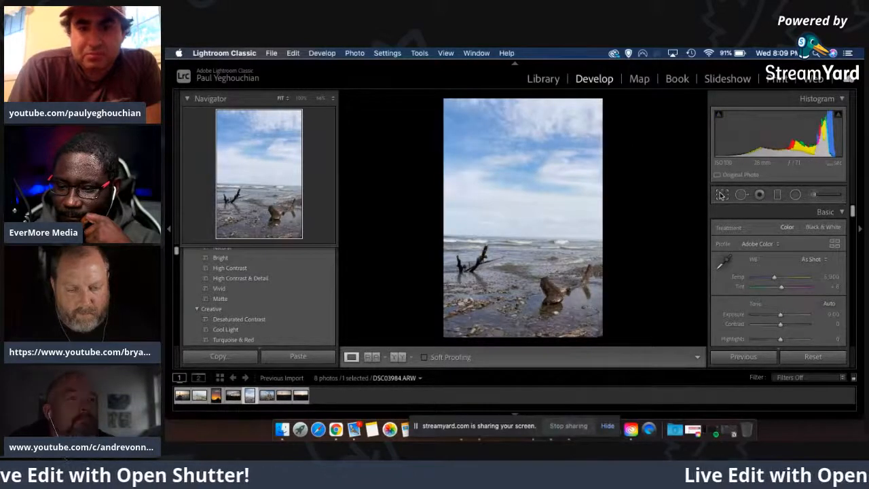
In Lightroom Classic, tighten the crop of DSC03984.ARW at its original aspect ratio and reposition it around the two driftwood pieces
{"action": "left_click", "coordinate": [722, 195]}
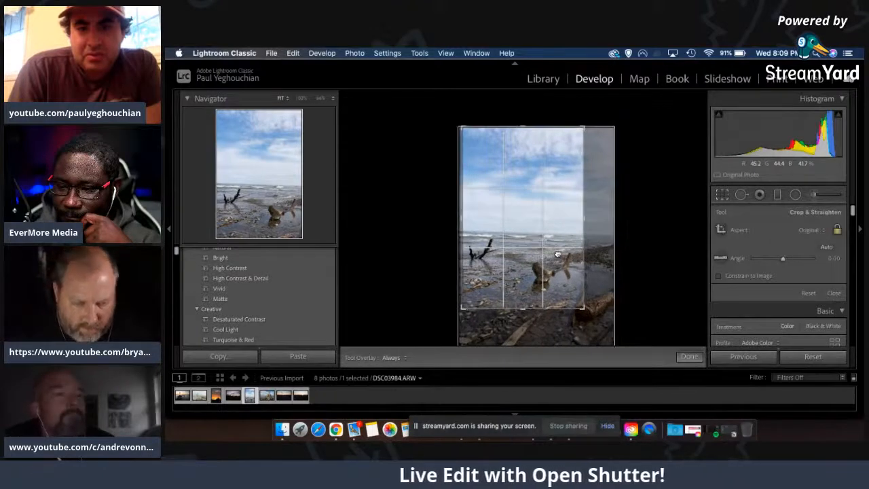
{"action": "left_click_drag", "start_coordinate": [557, 254], "coordinate": [562, 269]}
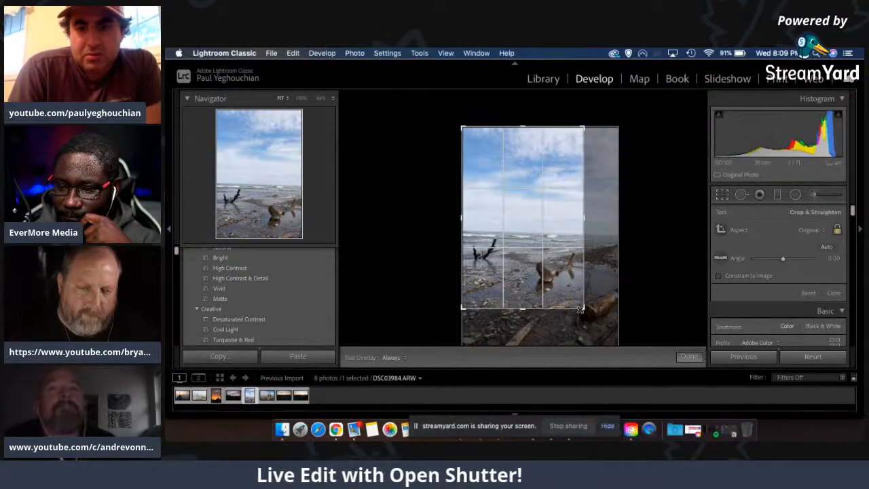
{"action": "left_click_drag", "start_coordinate": [580, 309], "coordinate": [576, 303]}
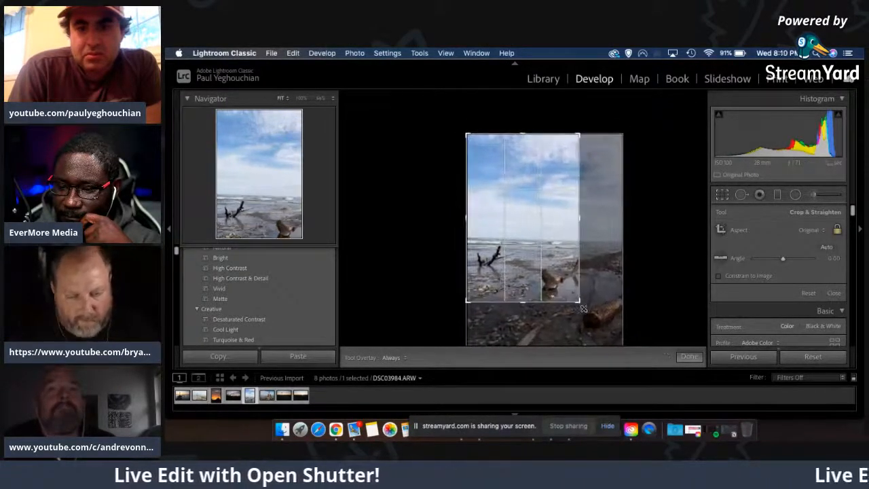
{"action": "left_click", "coordinate": [723, 195]}
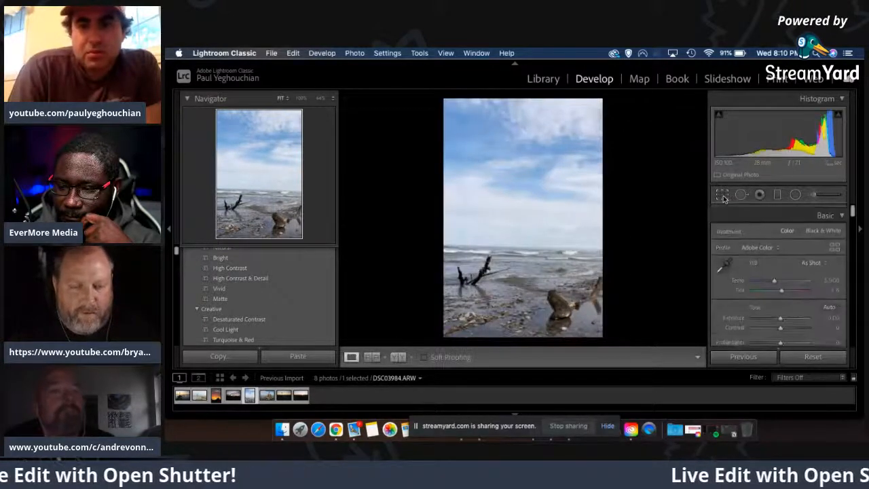
{"action": "left_click", "coordinate": [723, 195]}
{"action": "mouse_move", "coordinate": [558, 201]}
{"action": "left_mouse_down"}
{"action": "mouse_move", "coordinate": [547, 206]}
{"action": "mouse_move", "coordinate": [554, 209]}
{"action": "left_mouse_up"}
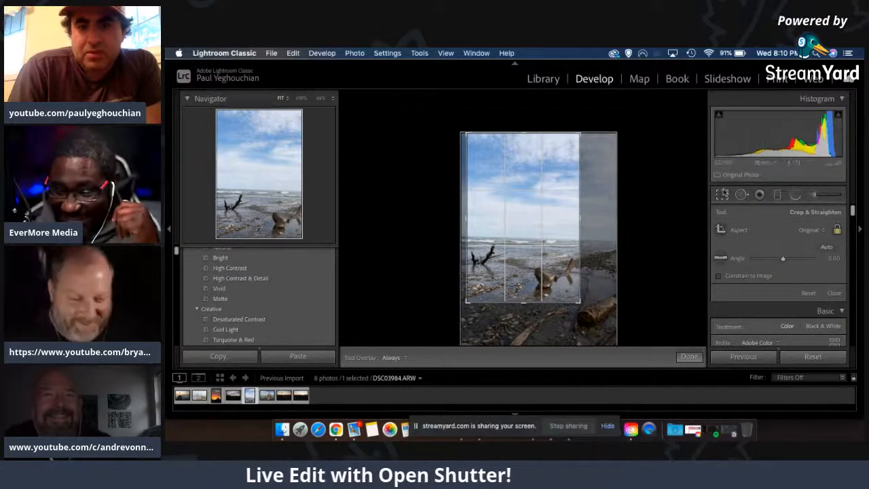
{"action": "left_click", "coordinate": [722, 194]}
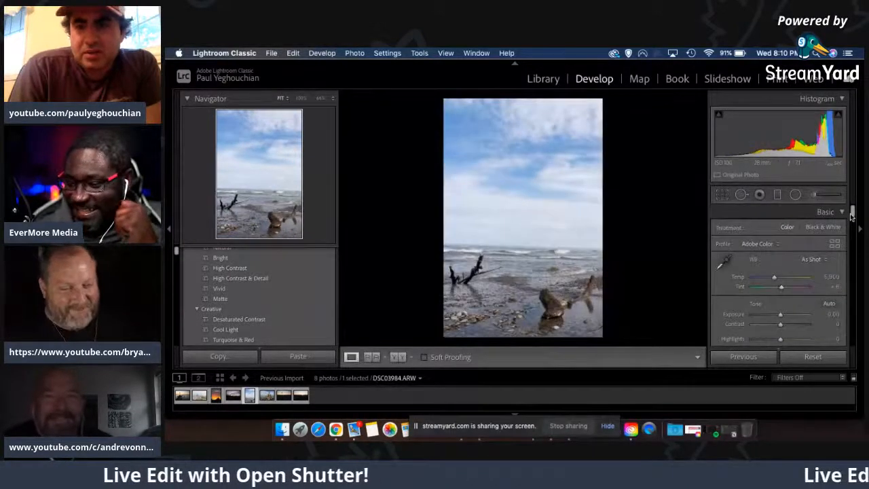
Apply automatic tone to the beach photo, and set Highlights to -96, Shadows to -87 and Whites to +39
{"action": "left_click_drag", "start_coordinate": [853, 218], "coordinate": [853, 318]}
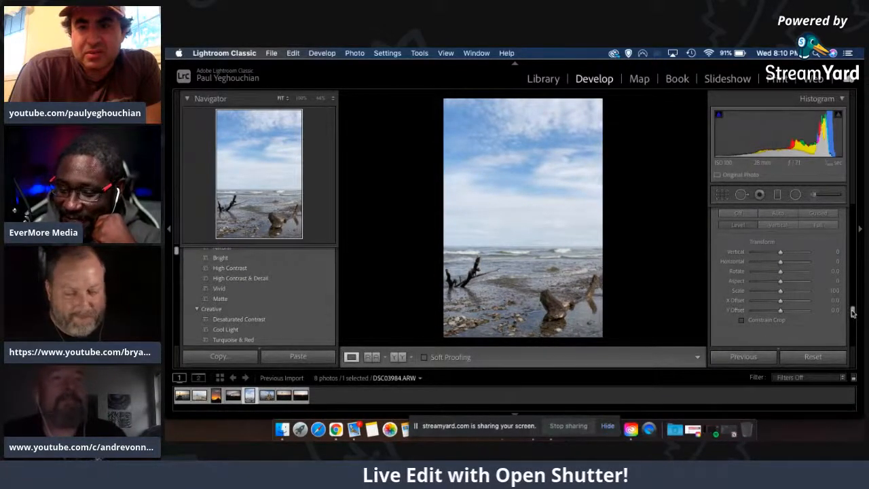
{"action": "left_click_drag", "start_coordinate": [852, 311], "coordinate": [840, 202]}
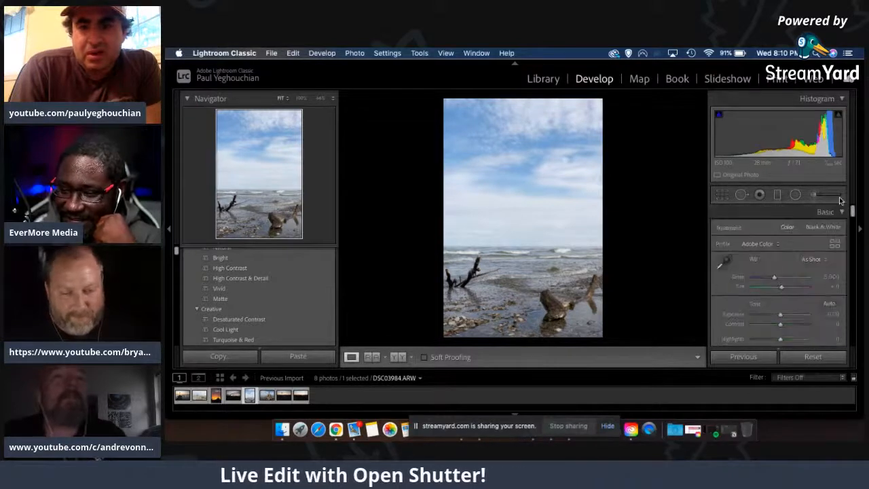
{"action": "scroll", "coordinate": [740, 271], "scroll_direction": "down", "scroll_amount": 1}
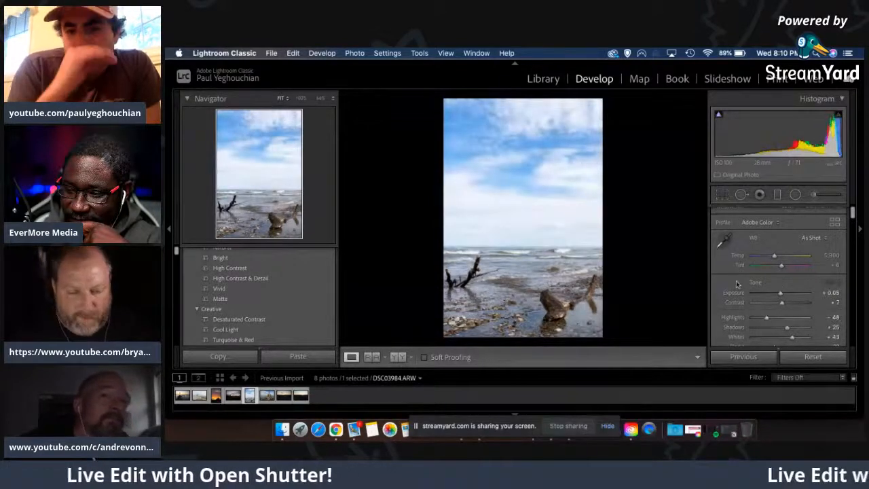
{"action": "left_click_drag", "start_coordinate": [766, 318], "coordinate": [753, 318]}
{"action": "scroll", "coordinate": [767, 305], "scroll_direction": "down", "scroll_amount": 2}
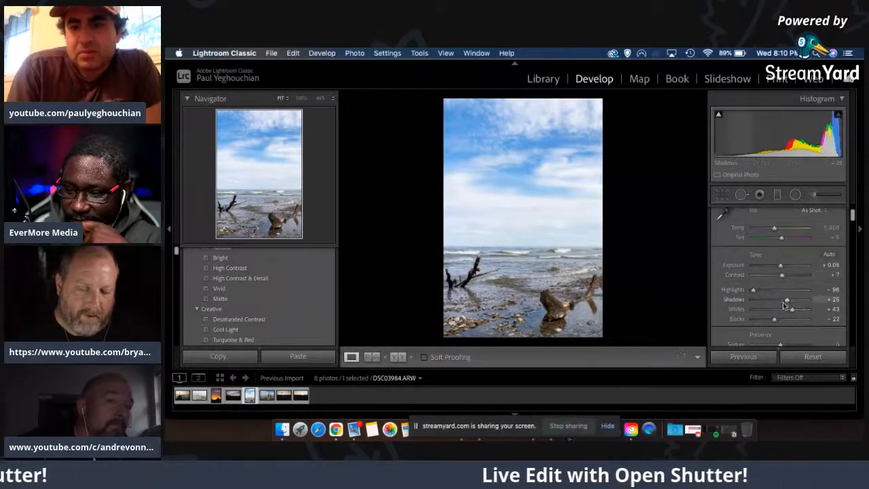
{"action": "mouse_move", "coordinate": [785, 300]}
{"action": "left_mouse_down"}
{"action": "mouse_move", "coordinate": [754, 299]}
{"action": "mouse_move", "coordinate": [791, 310]}
{"action": "left_mouse_up"}
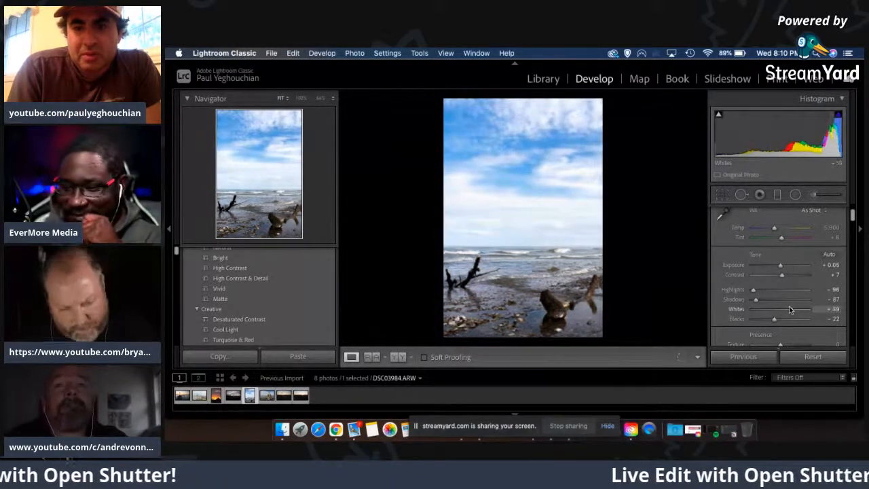
Adjust the photo's blues in HSL/Color to Hue -13, Saturation +16 and Luminance -13
{"action": "left_click_drag", "start_coordinate": [852, 215], "coordinate": [852, 246]}
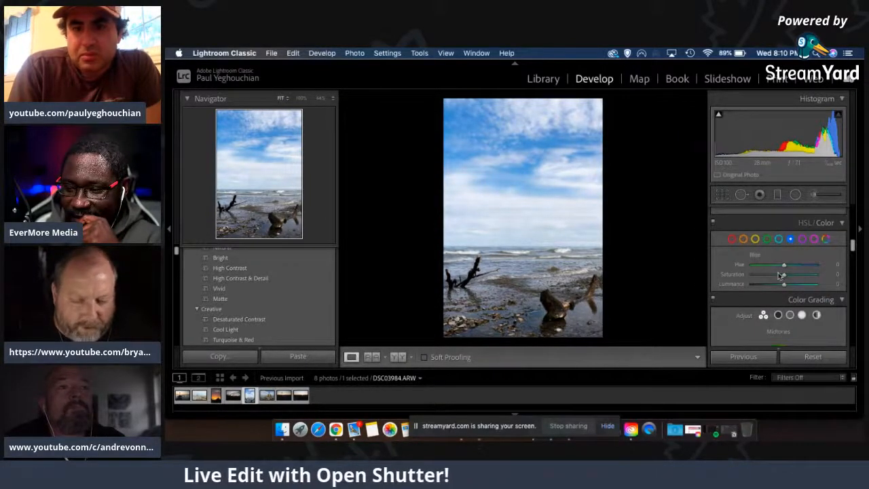
{"action": "left_click_drag", "start_coordinate": [765, 275], "coordinate": [790, 286]}
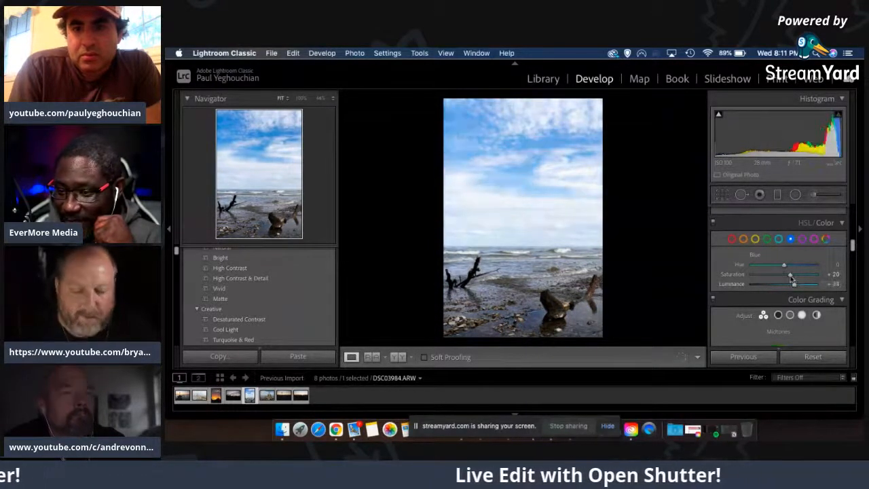
{"action": "left_click_drag", "start_coordinate": [786, 285], "coordinate": [790, 267]}
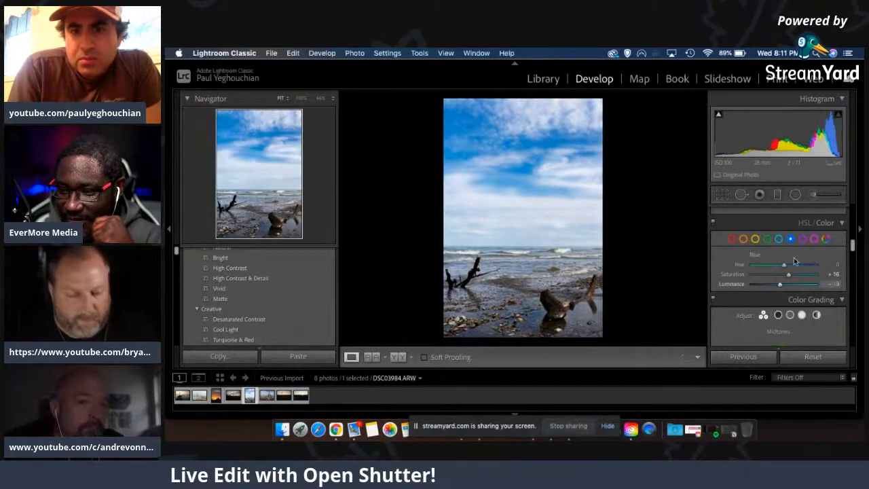
{"action": "left_click_drag", "start_coordinate": [790, 266], "coordinate": [786, 265]}
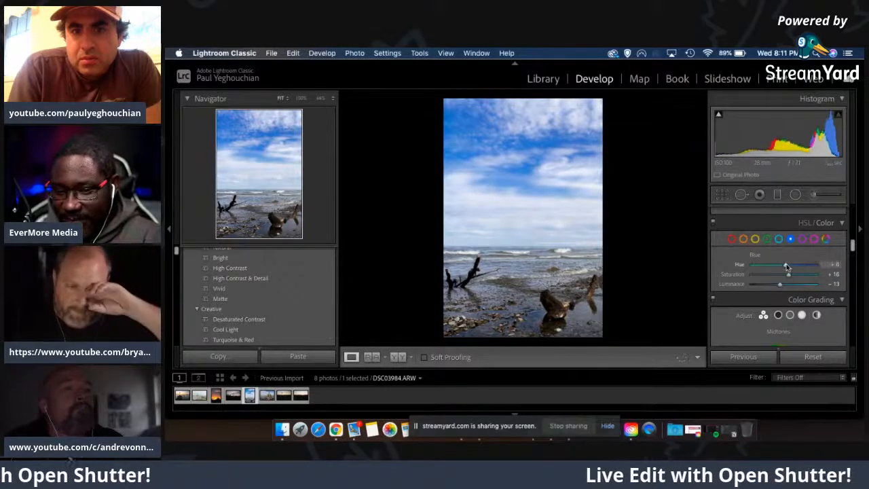
{"action": "left_click_drag", "start_coordinate": [786, 263], "coordinate": [778, 265]}
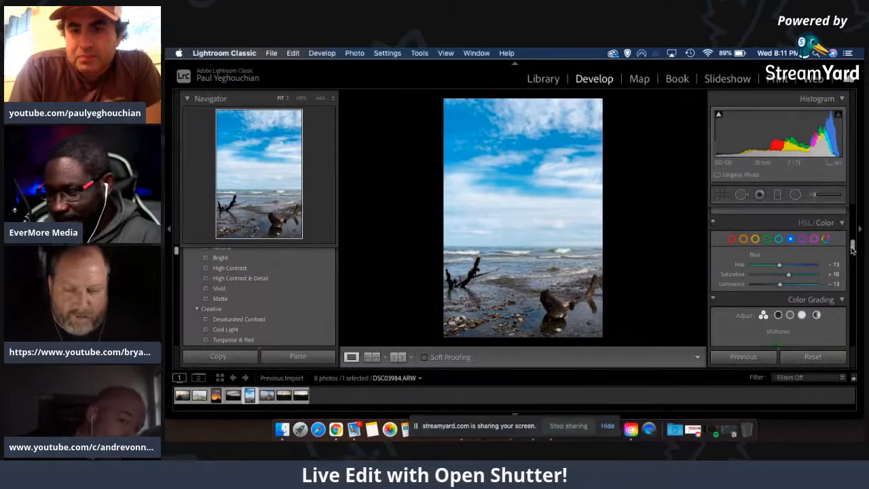
Add contrast with the point tone curve by lowering a point in the shadows and raising one in the highlights
{"action": "left_click_drag", "start_coordinate": [852, 249], "coordinate": [848, 237]}
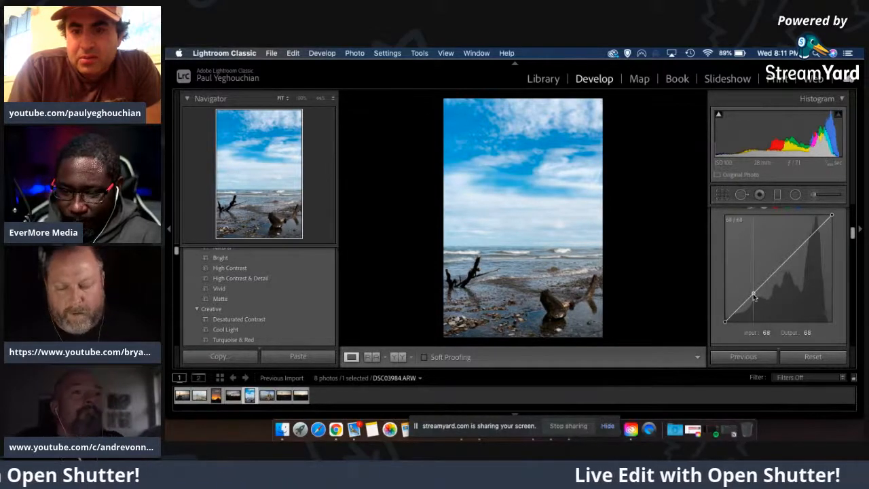
{"action": "mouse_move", "coordinate": [752, 293]}
{"action": "left_mouse_down"}
{"action": "mouse_move", "coordinate": [762, 304]}
{"action": "mouse_move", "coordinate": [759, 296]}
{"action": "left_mouse_up"}
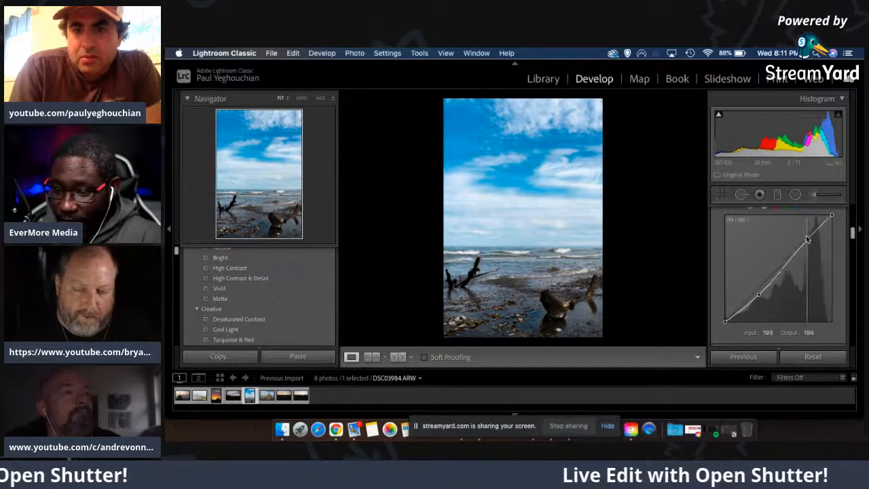
{"action": "left_click_drag", "start_coordinate": [806, 237], "coordinate": [852, 217]}
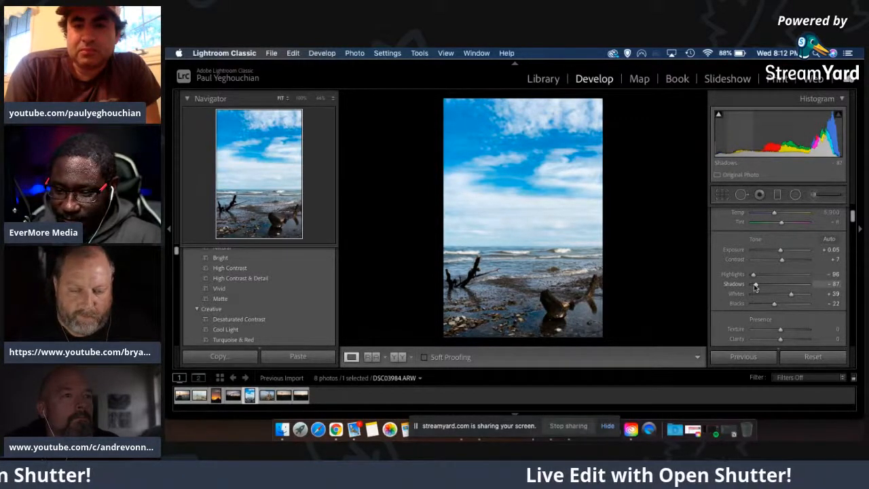
Lift the photo's Shadows to -29 and set Dehaze to +14
{"action": "left_click_drag", "start_coordinate": [755, 287], "coordinate": [781, 286]}
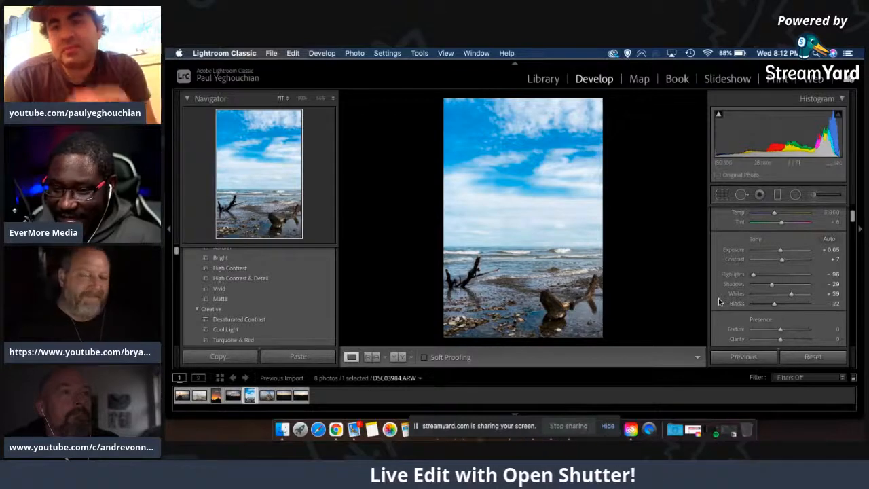
{"action": "scroll", "coordinate": [717, 296], "scroll_direction": "down", "scroll_amount": 3}
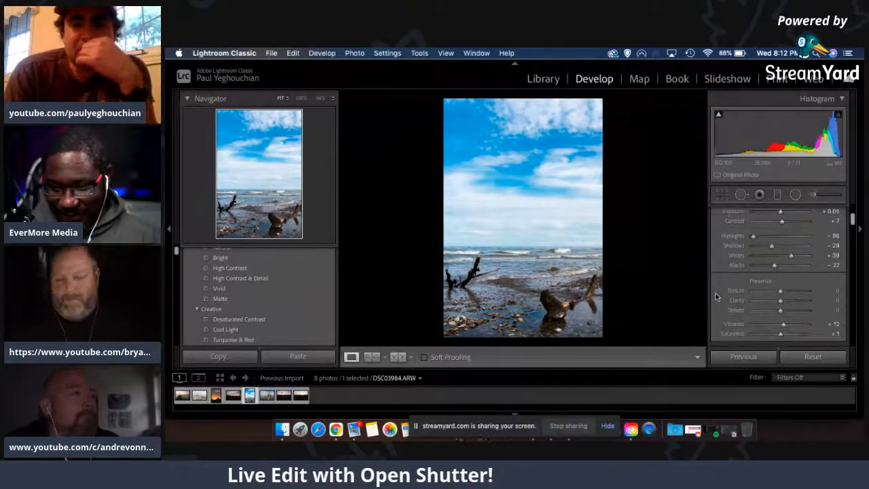
{"action": "left_click_drag", "start_coordinate": [780, 311], "coordinate": [774, 311]}
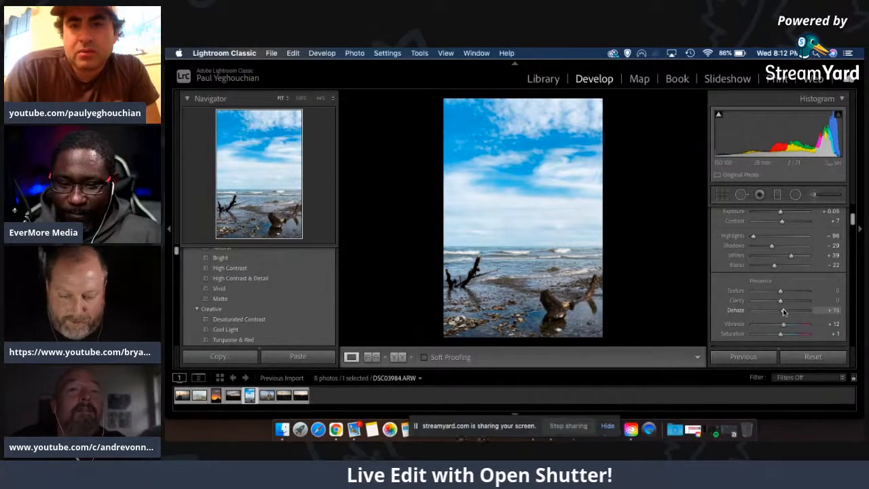
{"action": "left_click_drag", "start_coordinate": [783, 308], "coordinate": [784, 309]}
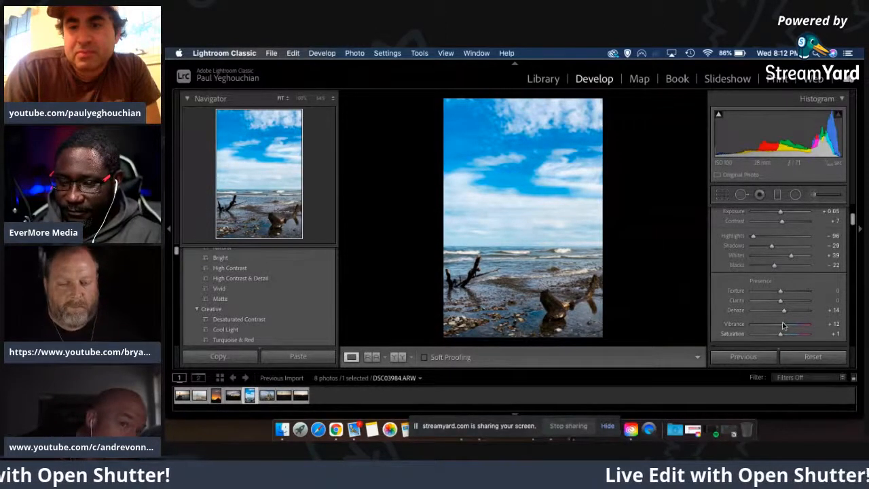
Lower the beach photo's Saturation to -6 and set its sharpening Amount to 0
{"action": "left_click_drag", "start_coordinate": [780, 334], "coordinate": [779, 337]}
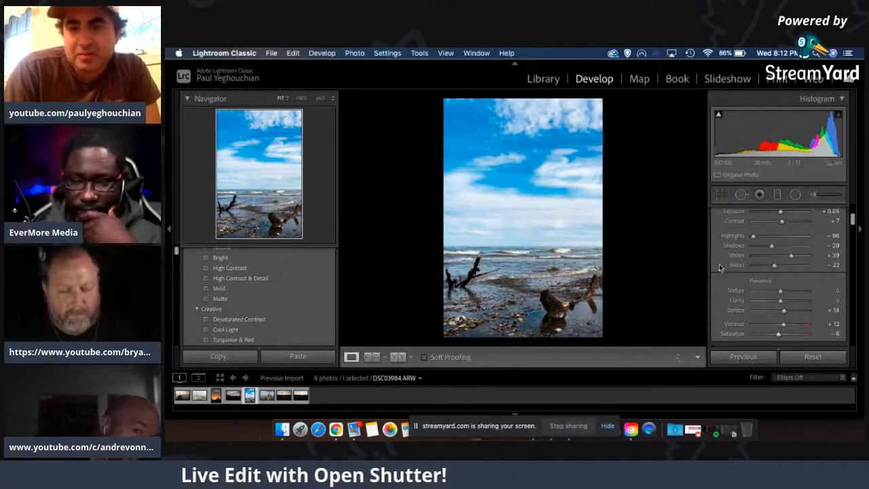
{"action": "scroll", "coordinate": [853, 216], "scroll_direction": "up", "scroll_amount": 2}
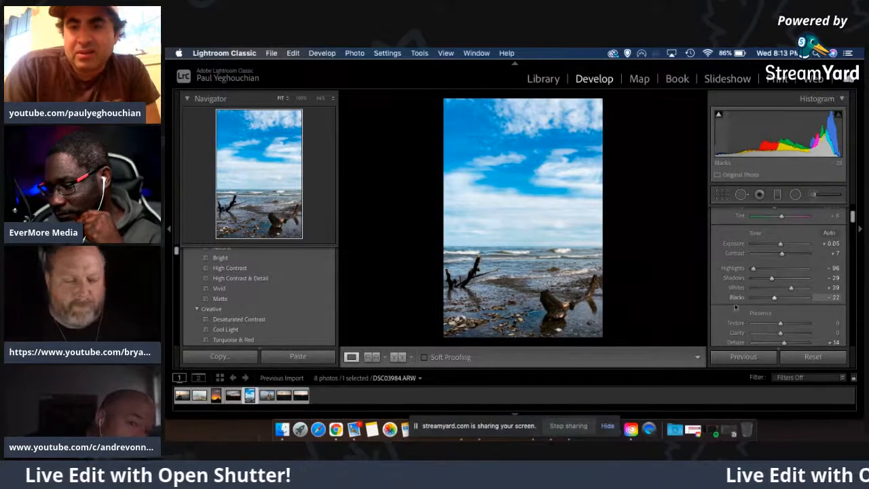
{"action": "scroll", "coordinate": [716, 301], "scroll_direction": "down", "scroll_amount": 10}
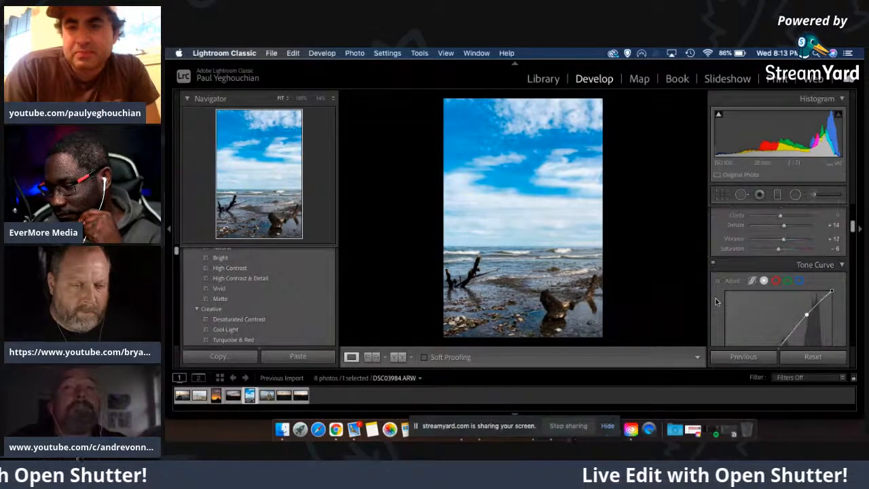
{"action": "scroll", "coordinate": [716, 298], "scroll_direction": "down", "scroll_amount": 2}
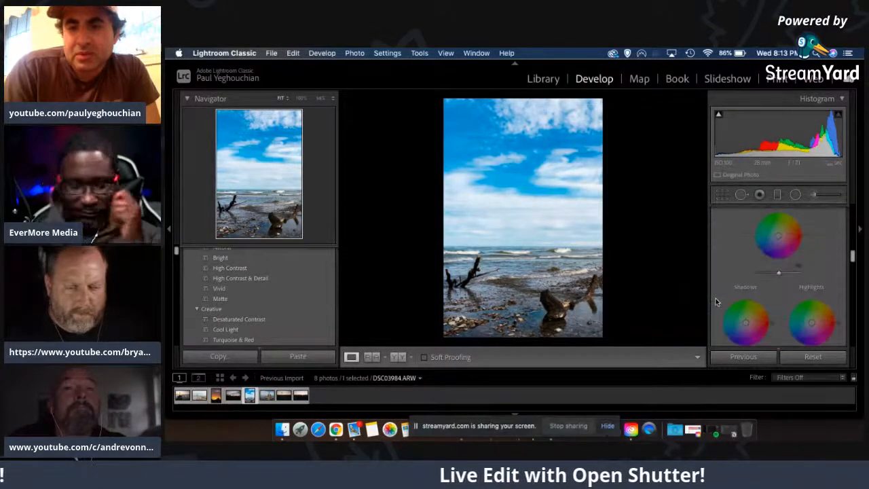
{"action": "scroll", "coordinate": [786, 301], "scroll_direction": "down", "scroll_amount": 2}
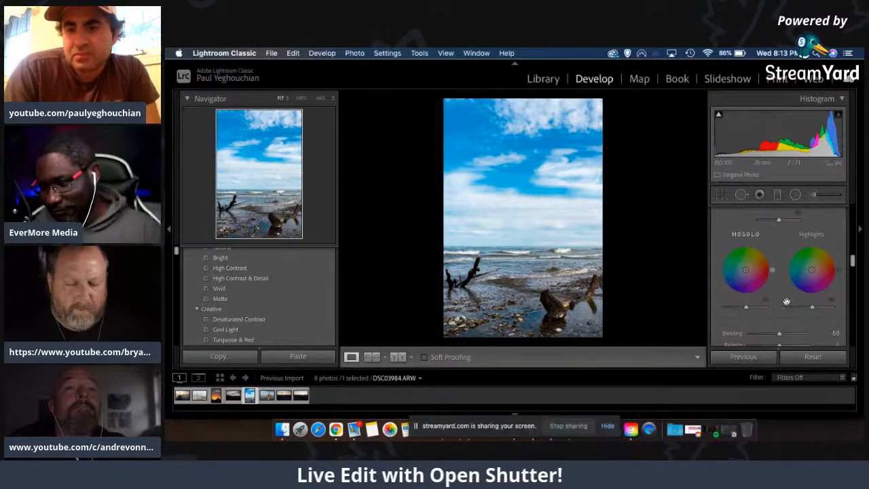
{"action": "scroll", "coordinate": [840, 282], "scroll_direction": "down", "scroll_amount": 4}
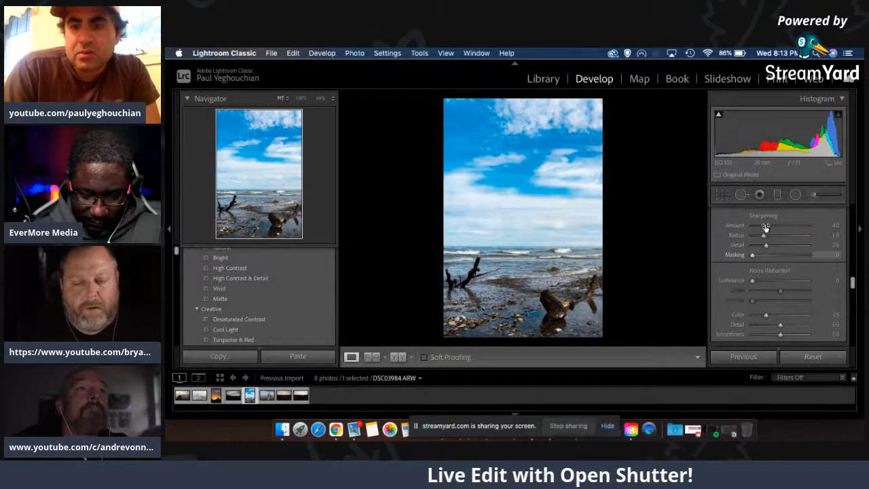
{"action": "left_click_drag", "start_coordinate": [765, 227], "coordinate": [752, 226]}
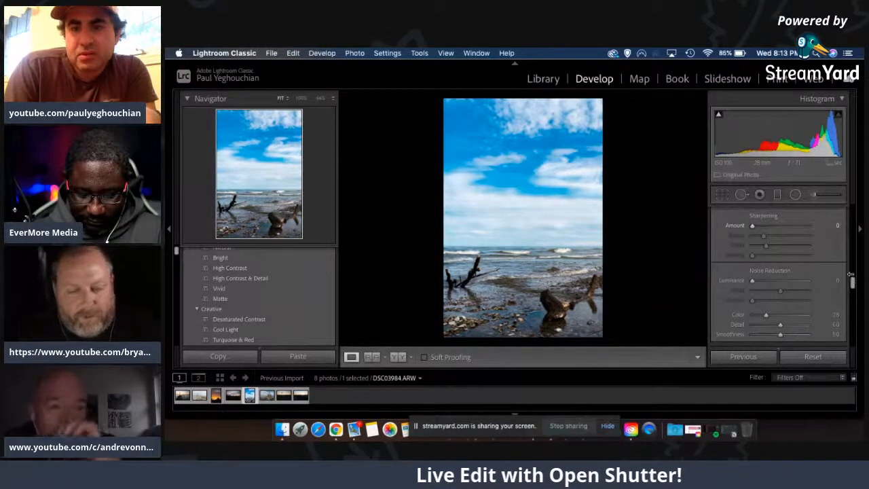
Warm the beach photo's white balance to a Temp of 6,543
{"action": "left_click", "coordinate": [853, 217]}
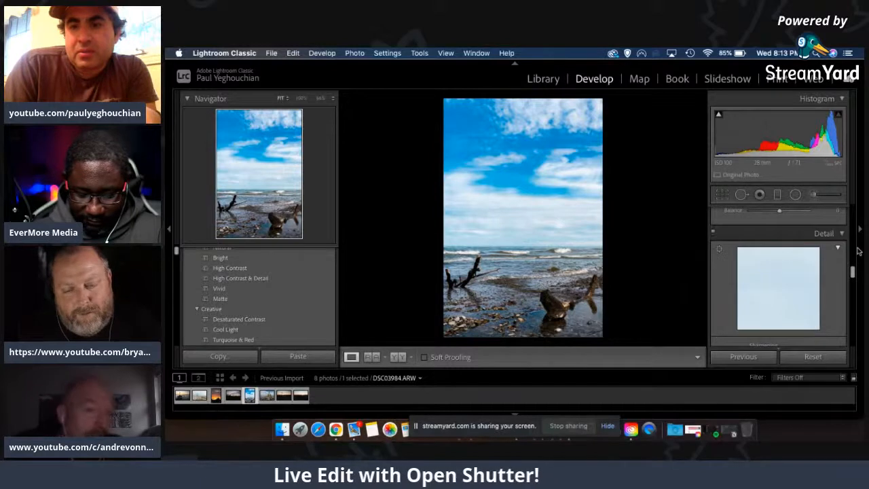
{"action": "scroll", "coordinate": [853, 272], "scroll_direction": "up", "scroll_amount": 10}
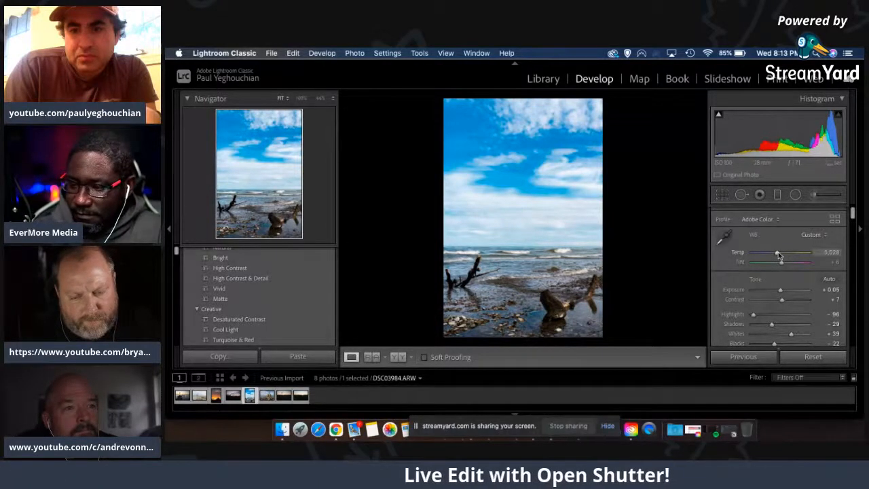
{"action": "left_click_drag", "start_coordinate": [779, 255], "coordinate": [781, 253]}
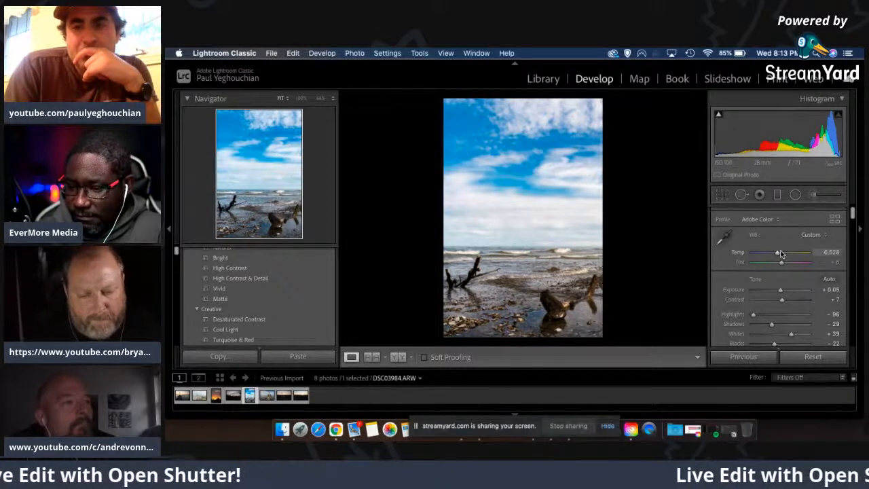
Try the Daylight, Cloudy, Shade, Tungsten and Fluorescent white balance presets on the beach photo
{"action": "left_click", "coordinate": [821, 234]}
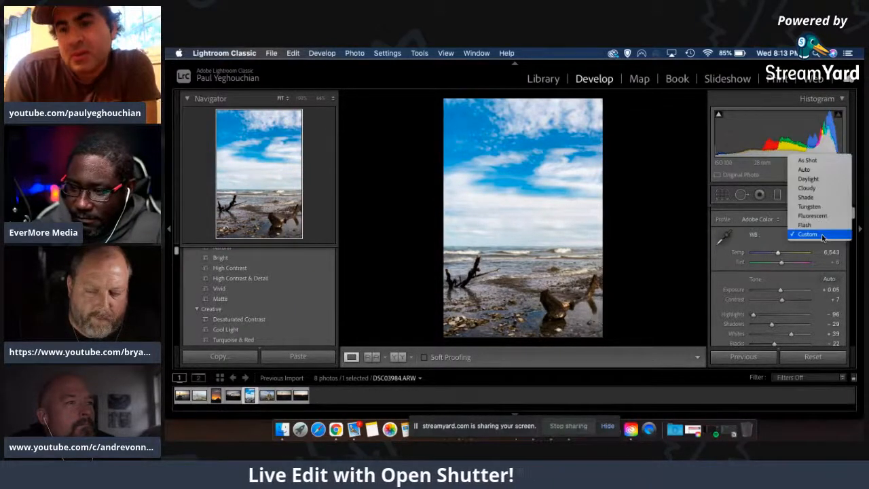
{"action": "left_click", "coordinate": [808, 179]}
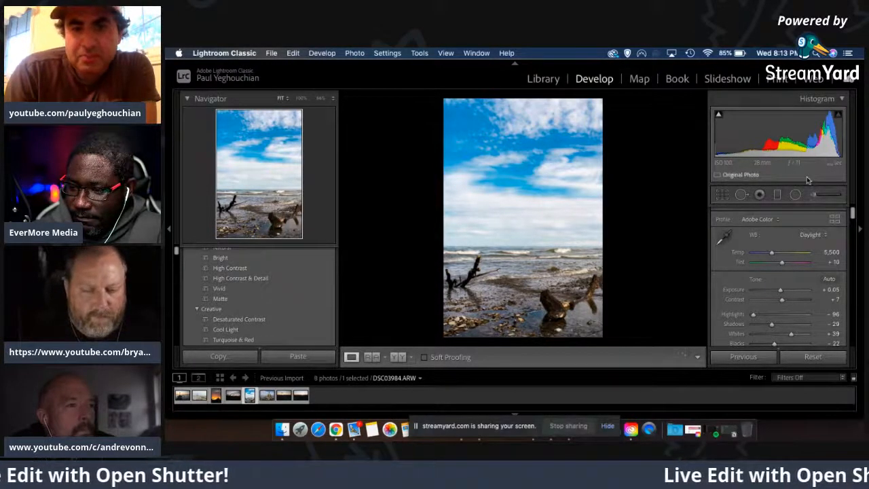
{"action": "left_click", "coordinate": [818, 234]}
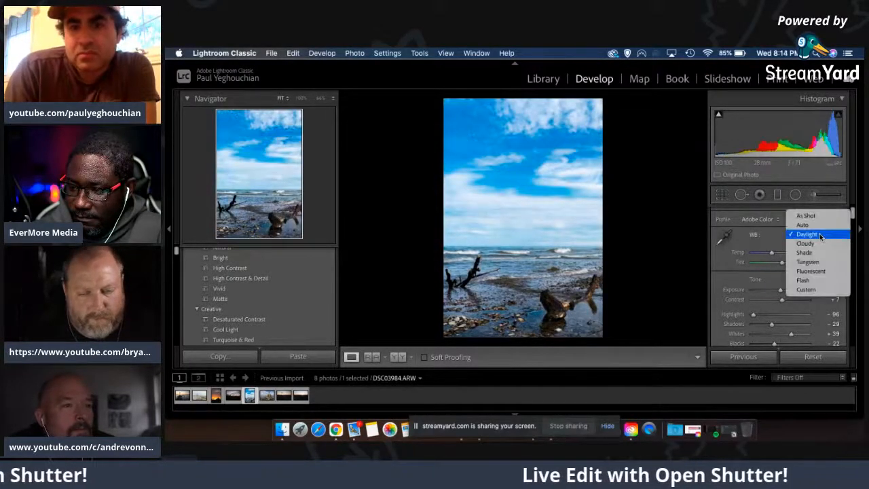
{"action": "left_click", "coordinate": [810, 244]}
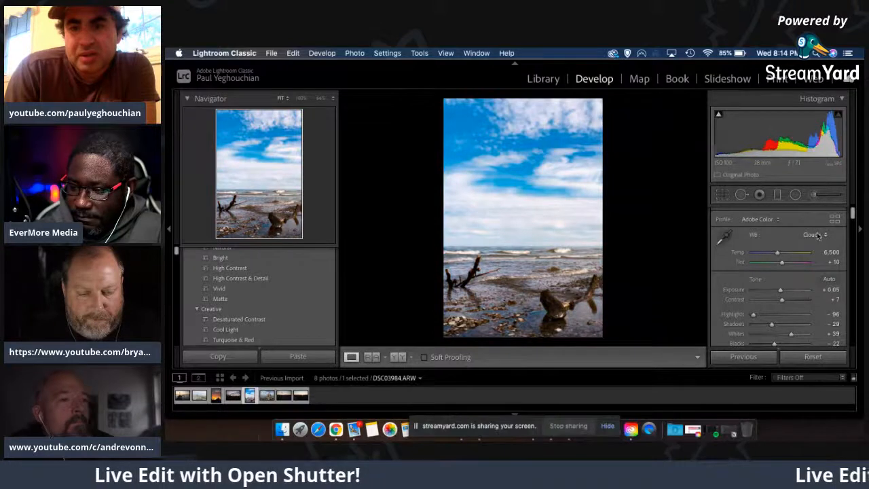
{"action": "left_click", "coordinate": [817, 234]}
{"action": "left_click", "coordinate": [817, 235]}
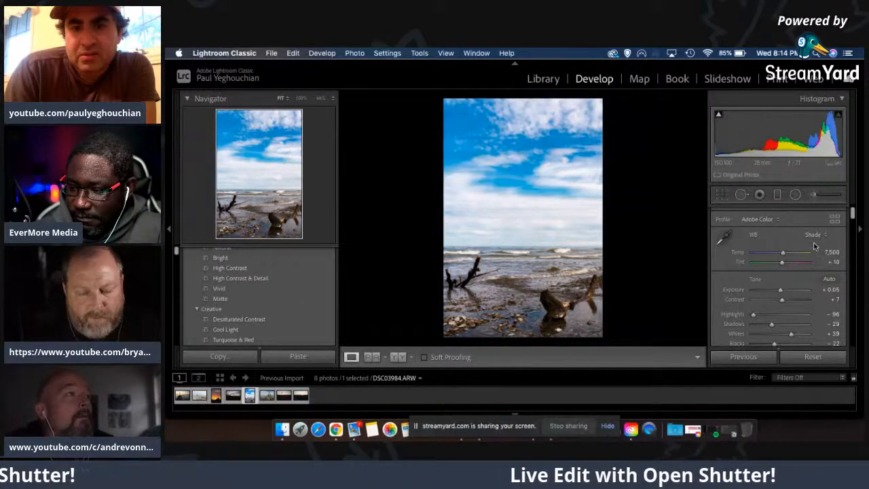
{"action": "left_click", "coordinate": [815, 235]}
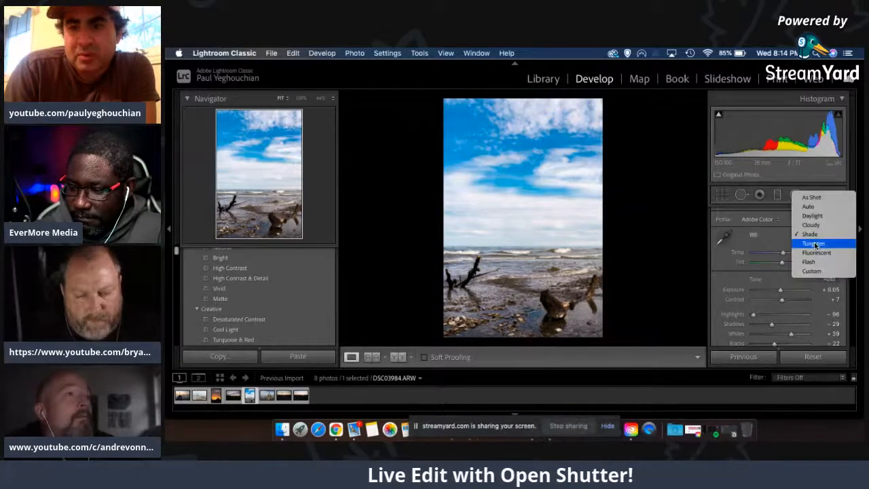
{"action": "left_click", "coordinate": [814, 243]}
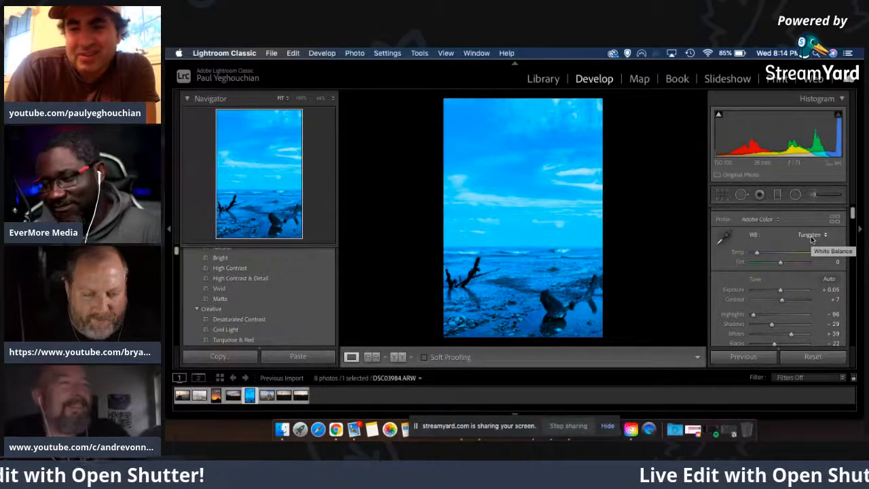
{"action": "left_click", "coordinate": [811, 236]}
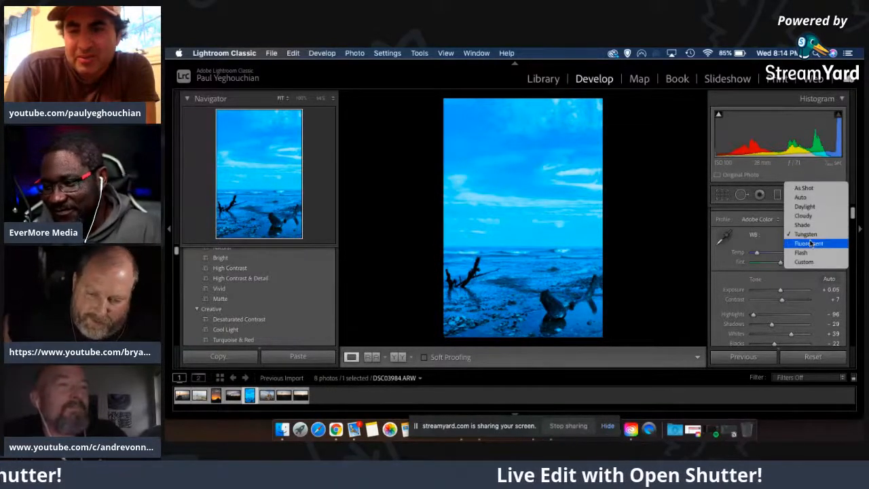
{"action": "left_click", "coordinate": [810, 243]}
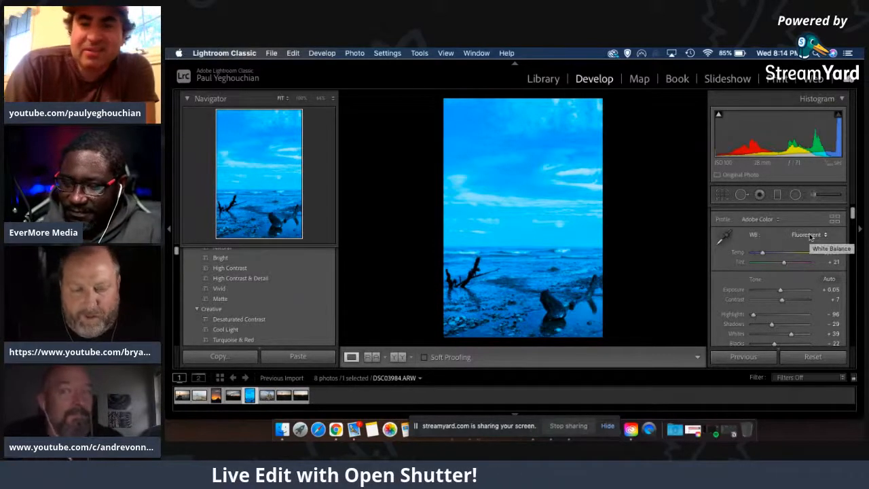
Apply the Cloudy white balance preset to the beach photo and warm its Temp to 6,779
{"action": "left_click", "coordinate": [809, 236]}
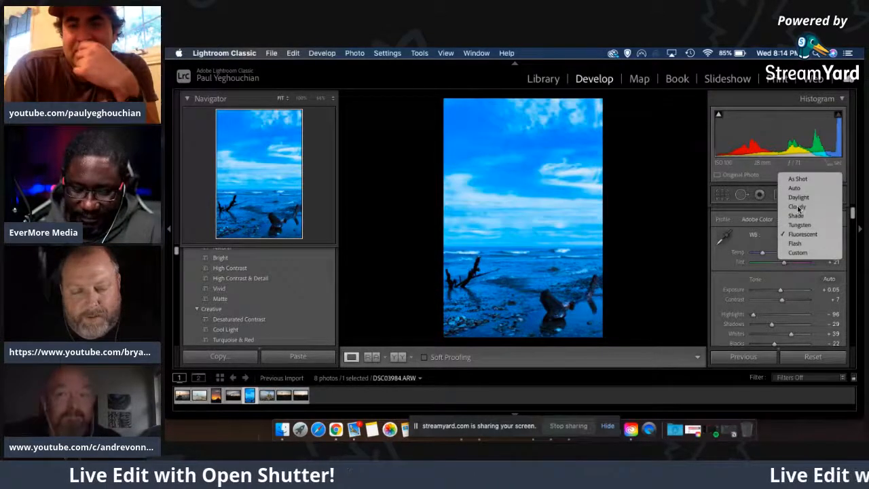
{"action": "left_click", "coordinate": [797, 207]}
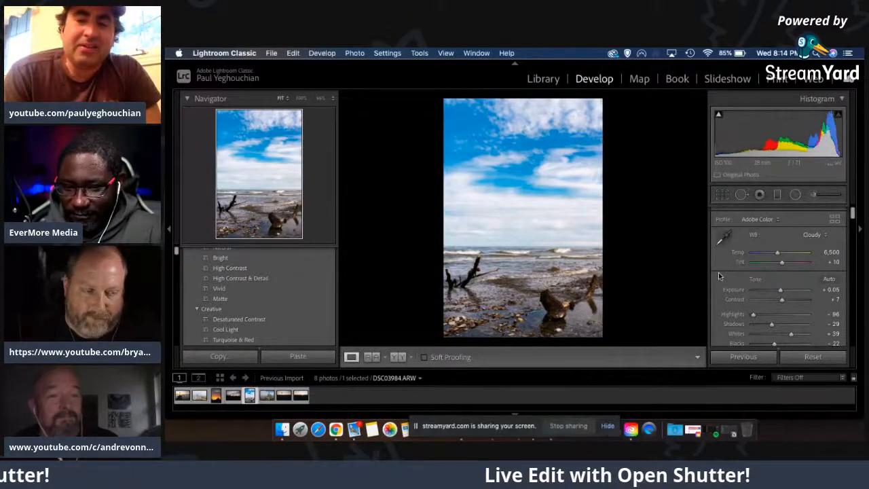
{"action": "scroll", "coordinate": [720, 275], "scroll_direction": "down", "scroll_amount": 1}
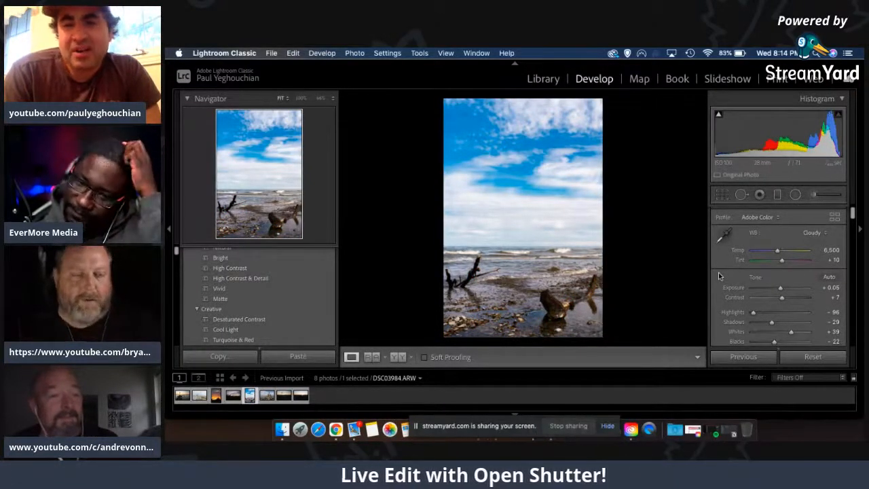
{"action": "scroll", "coordinate": [733, 276], "scroll_direction": "down", "scroll_amount": 2}
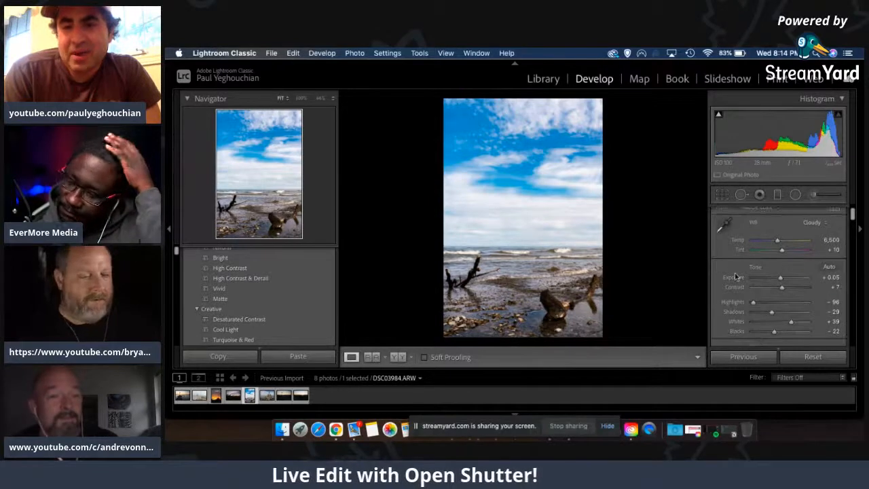
{"action": "left_click", "coordinate": [779, 240]}
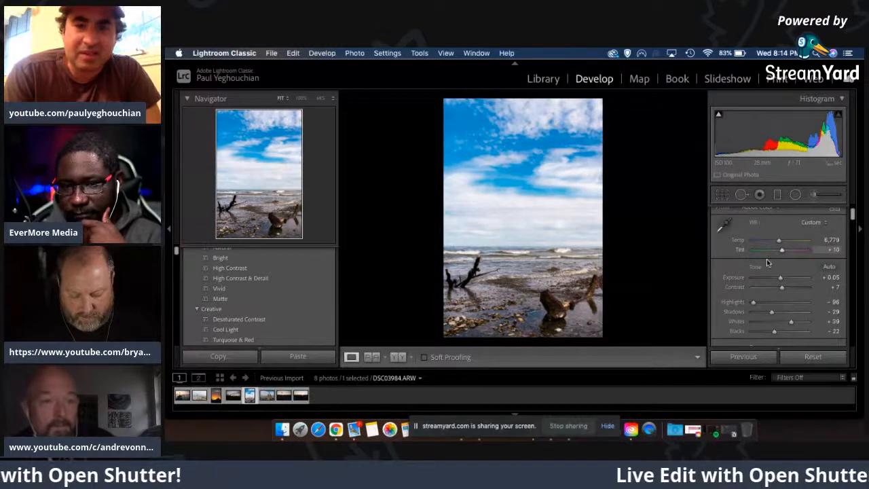
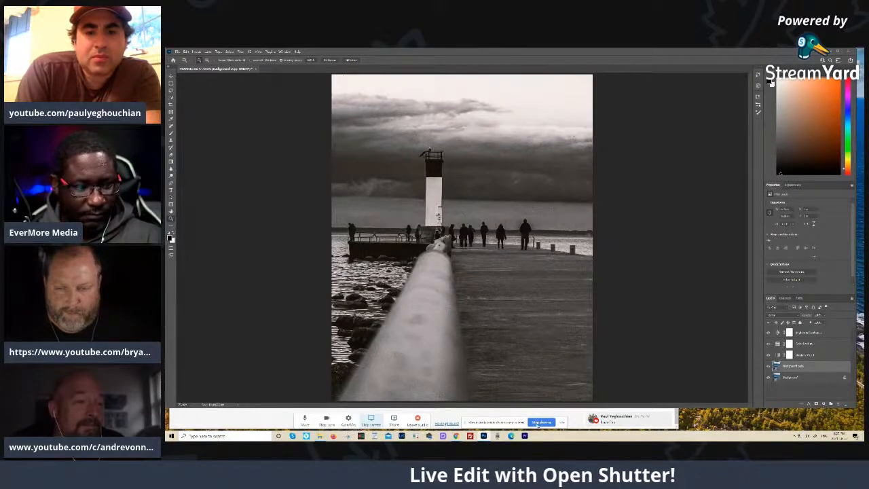
Switch to Lightroom Classic and open the sunset pier photo DJI_0319.DNG for developing
{"action": "left_click", "coordinate": [541, 422]}
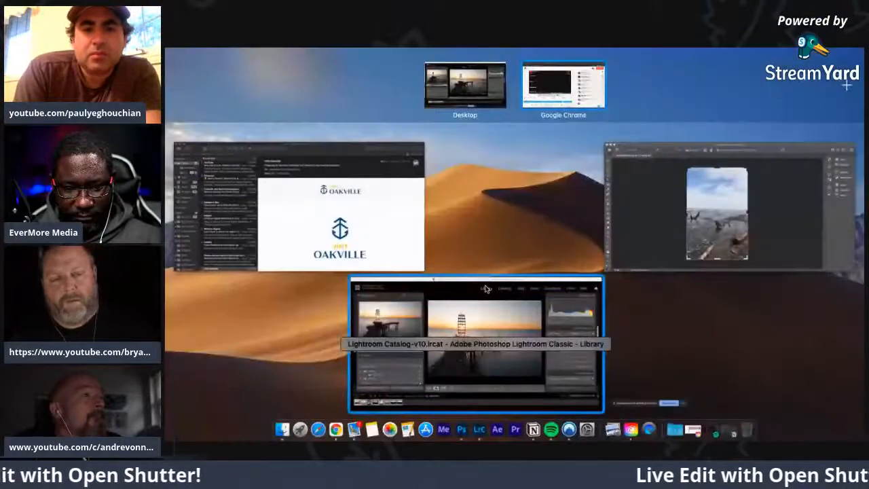
{"action": "left_click", "coordinate": [485, 289]}
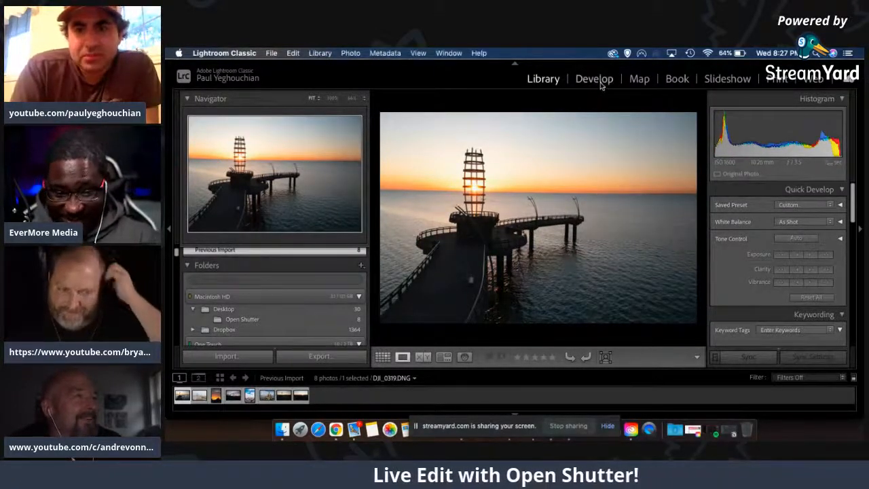
{"action": "left_click", "coordinate": [599, 82]}
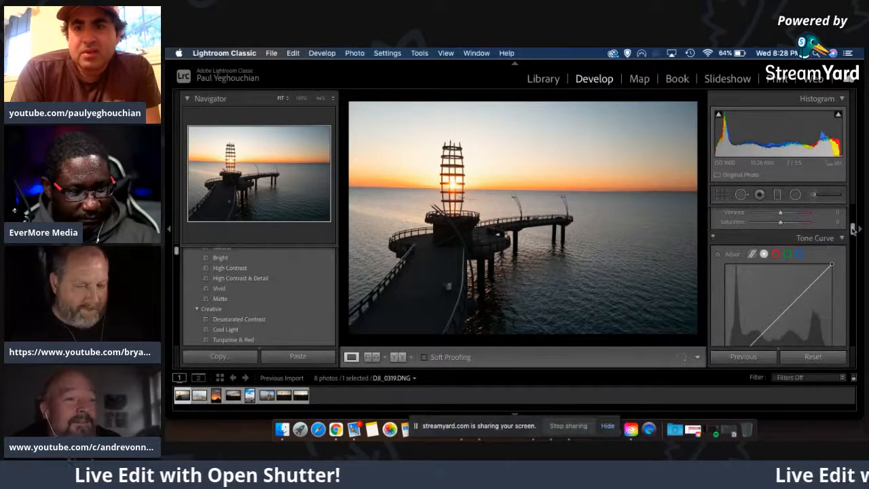
Straighten the pier photo's horizon with the Level Upright correction and a Transform Rotate of +0.9
{"action": "left_click_drag", "start_coordinate": [853, 231], "coordinate": [853, 312]}
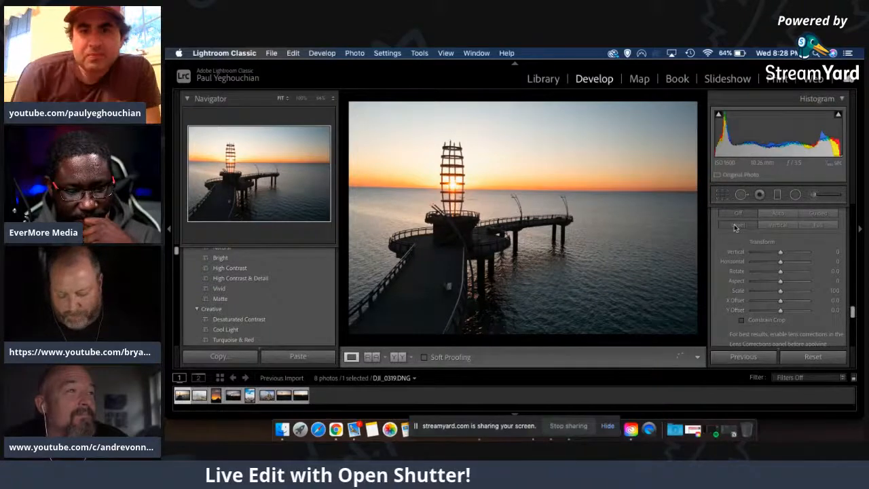
{"action": "left_click", "coordinate": [733, 226]}
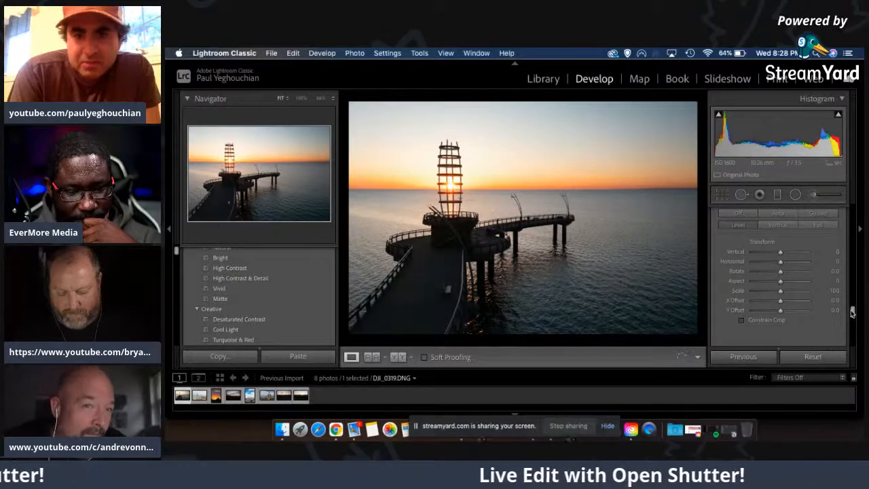
{"action": "mouse_move", "coordinate": [781, 272]}
{"action": "left_mouse_down"}
{"action": "mouse_move", "coordinate": [760, 266]}
{"action": "mouse_move", "coordinate": [783, 273]}
{"action": "left_mouse_up"}
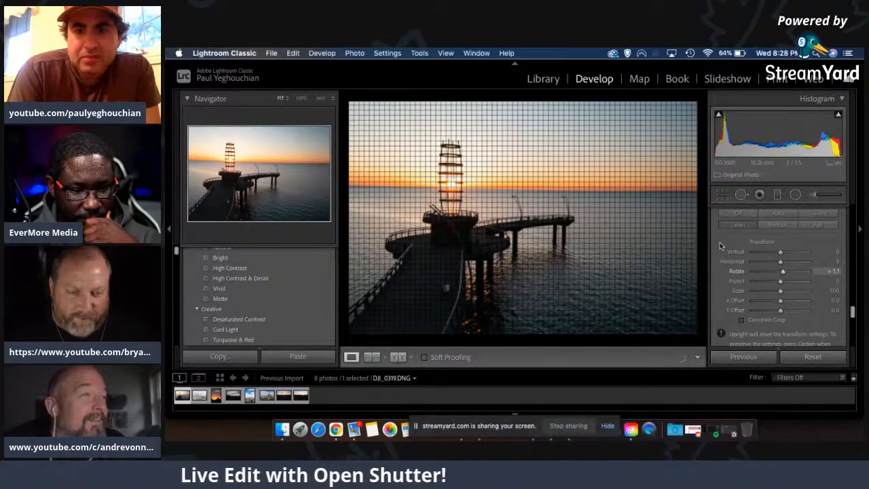
{"action": "left_click_drag", "start_coordinate": [783, 271], "coordinate": [782, 271]}
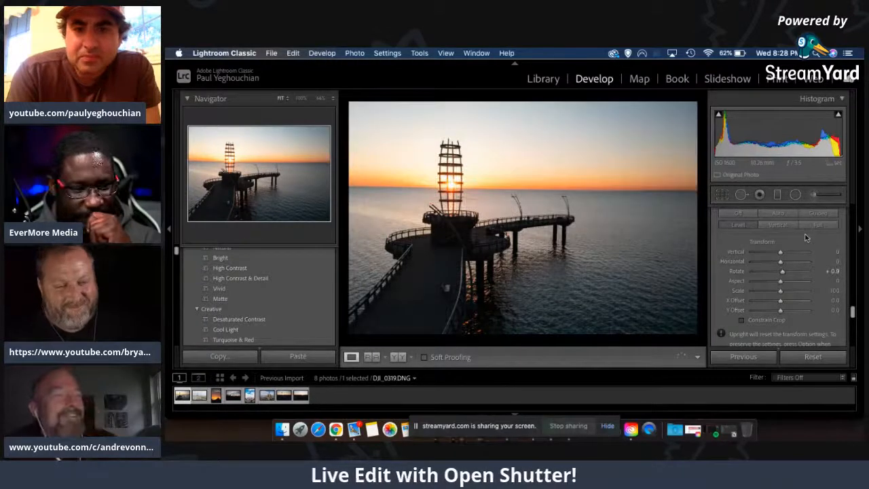
Apply the Auto tone adjustment to the pier photo and lower Highlights to -90
{"action": "left_click_drag", "start_coordinate": [853, 310], "coordinate": [852, 228]}
{"action": "scroll", "coordinate": [841, 228], "scroll_direction": "up", "scroll_amount": 2}
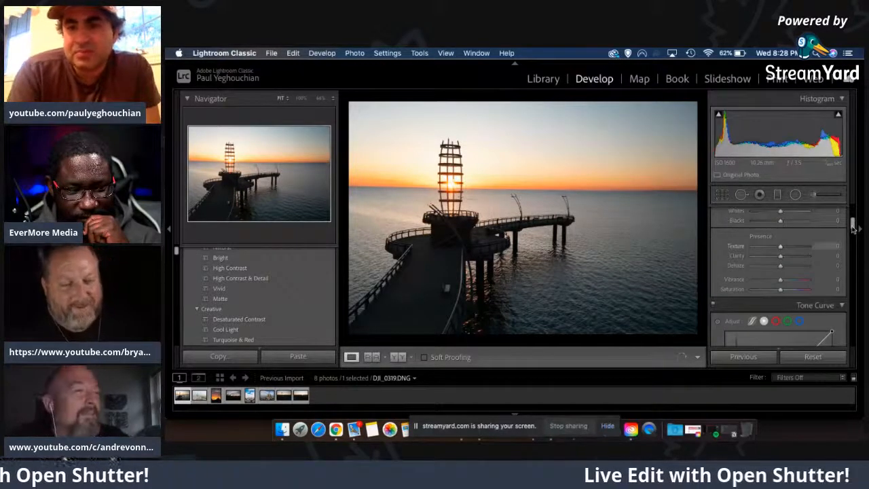
{"action": "left_click_drag", "start_coordinate": [852, 222], "coordinate": [851, 213]}
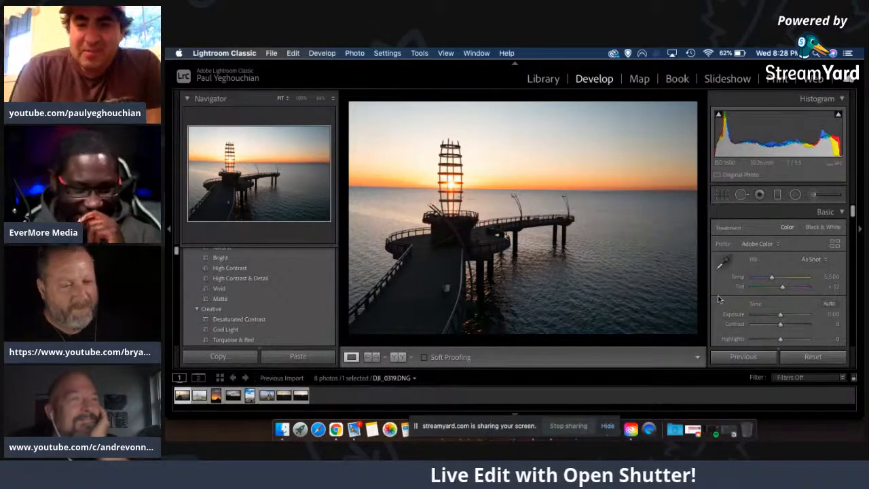
{"action": "scroll", "coordinate": [719, 298], "scroll_direction": "down", "scroll_amount": 1}
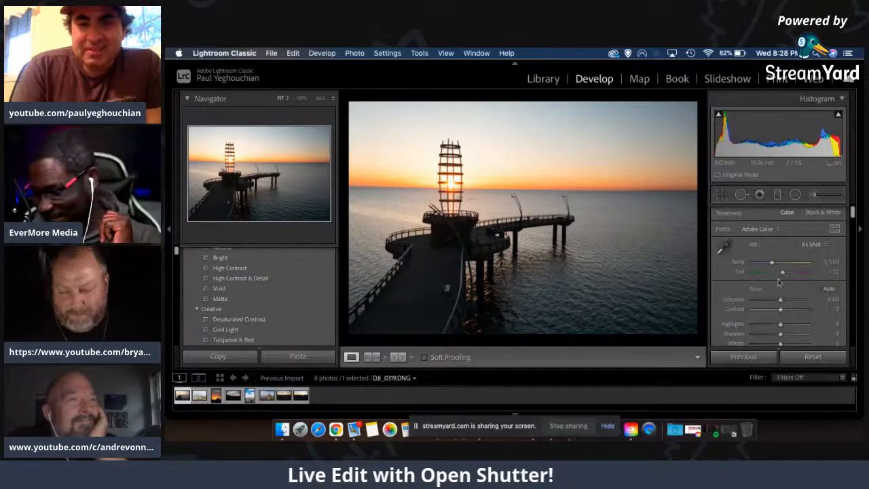
{"action": "left_click", "coordinate": [828, 289]}
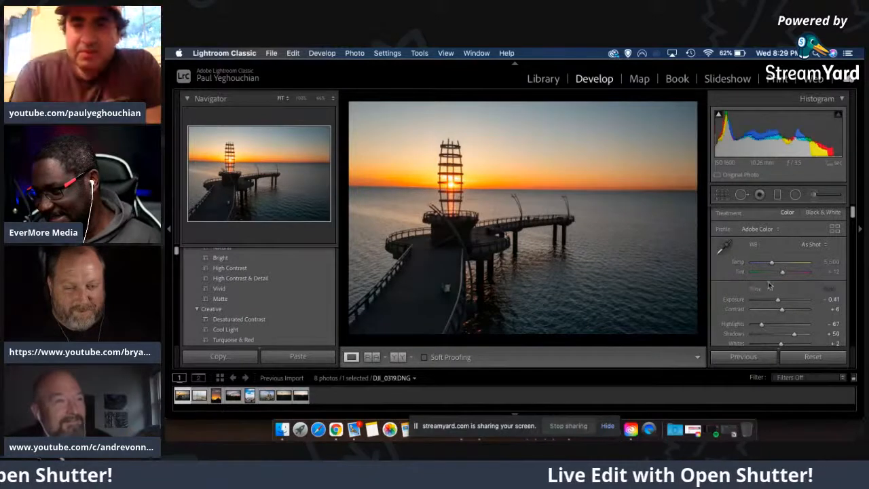
{"action": "scroll", "coordinate": [737, 290], "scroll_direction": "down", "scroll_amount": 1}
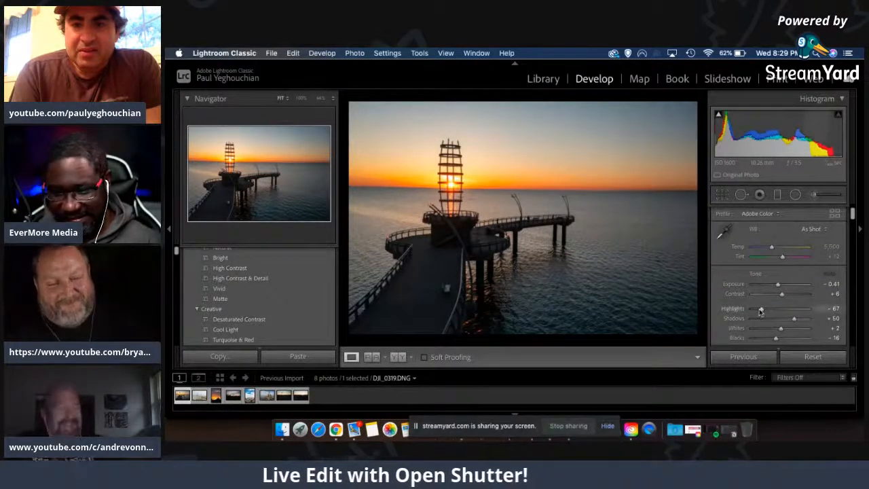
{"action": "scroll", "coordinate": [737, 290], "scroll_direction": "down", "scroll_amount": 3}
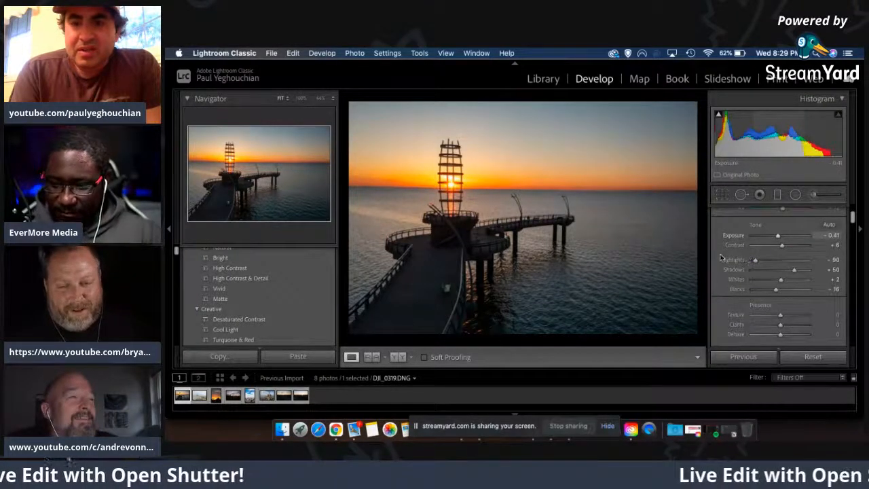
Set the orange color's Saturation to -16 and Luminance to +18 in the HSL/Color adjustments
{"action": "scroll", "coordinate": [725, 309], "scroll_direction": "down", "scroll_amount": 4}
{"action": "scroll", "coordinate": [724, 308], "scroll_direction": "down", "scroll_amount": 10}
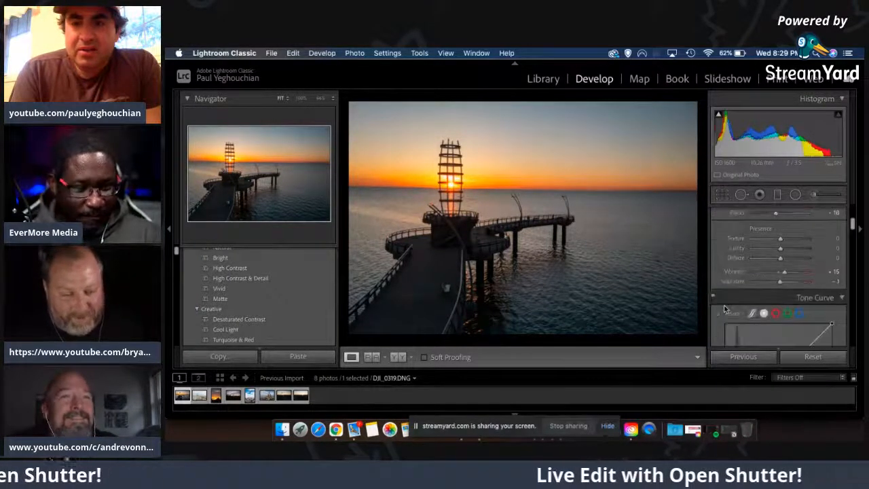
{"action": "scroll", "coordinate": [724, 309], "scroll_direction": "down", "scroll_amount": 1}
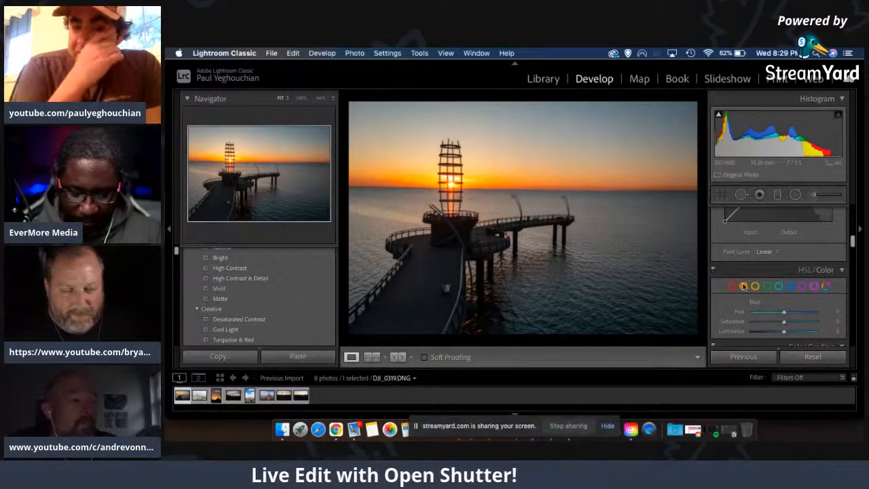
{"action": "left_click", "coordinate": [743, 287]}
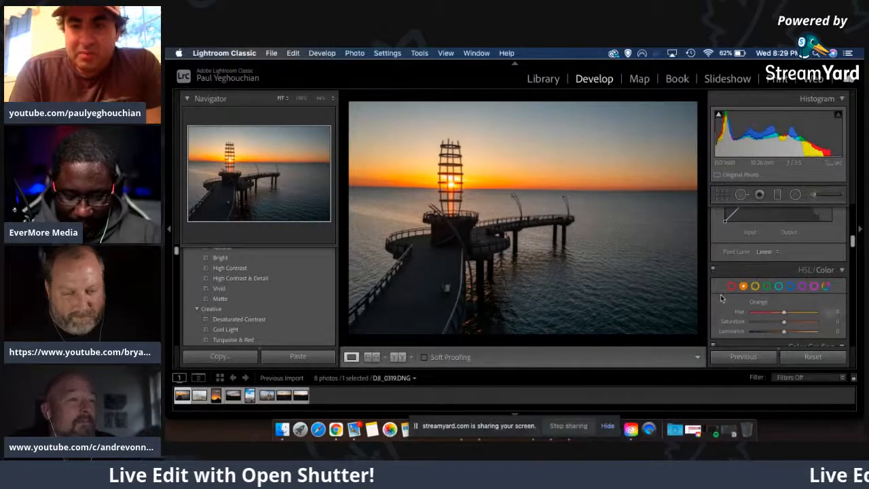
{"action": "scroll", "coordinate": [774, 311], "scroll_direction": "down", "scroll_amount": 2}
{"action": "left_click_drag", "start_coordinate": [780, 309], "coordinate": [748, 309]}
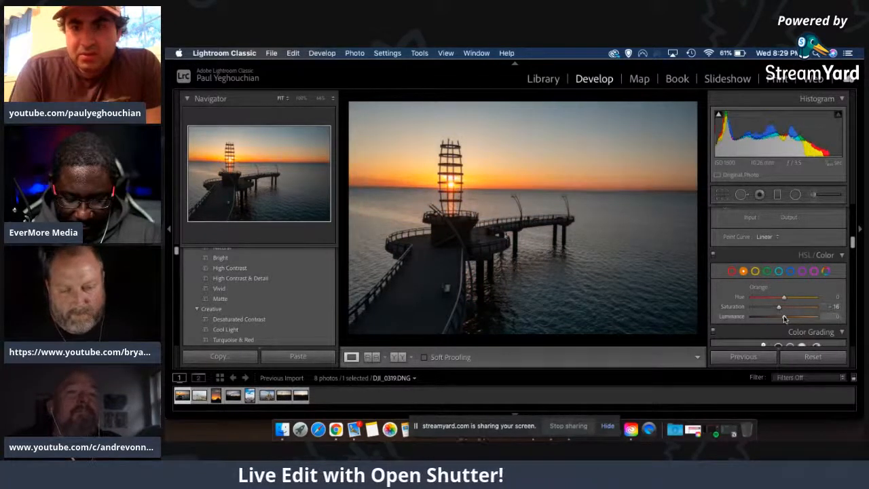
{"action": "mouse_move", "coordinate": [790, 318]}
{"action": "left_mouse_down"}
{"action": "mouse_move", "coordinate": [771, 318]}
{"action": "mouse_move", "coordinate": [788, 319]}
{"action": "left_mouse_up"}
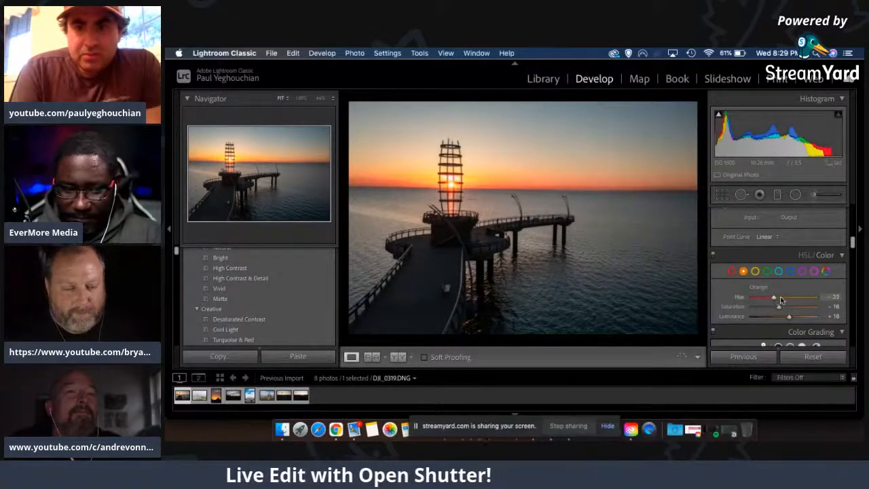
Shift the orange Hue toward red, to -49
{"action": "left_click_drag", "start_coordinate": [781, 299], "coordinate": [778, 299]}
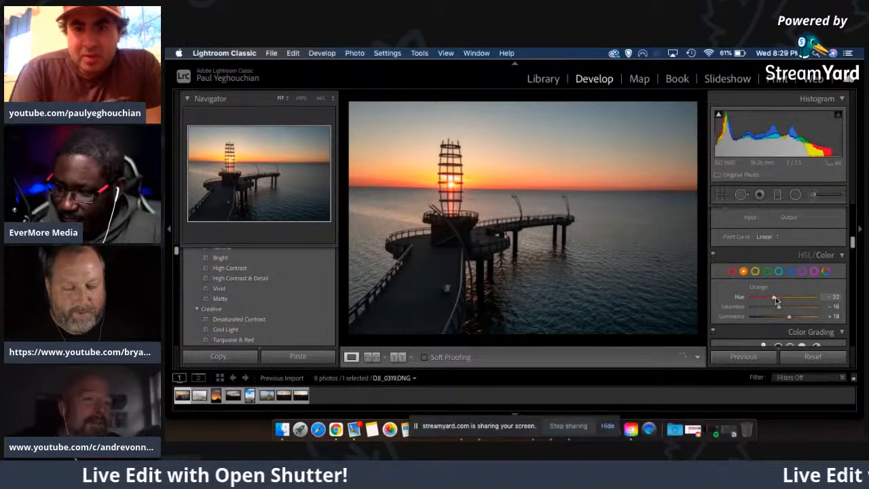
{"action": "left_click_drag", "start_coordinate": [777, 299], "coordinate": [775, 299]}
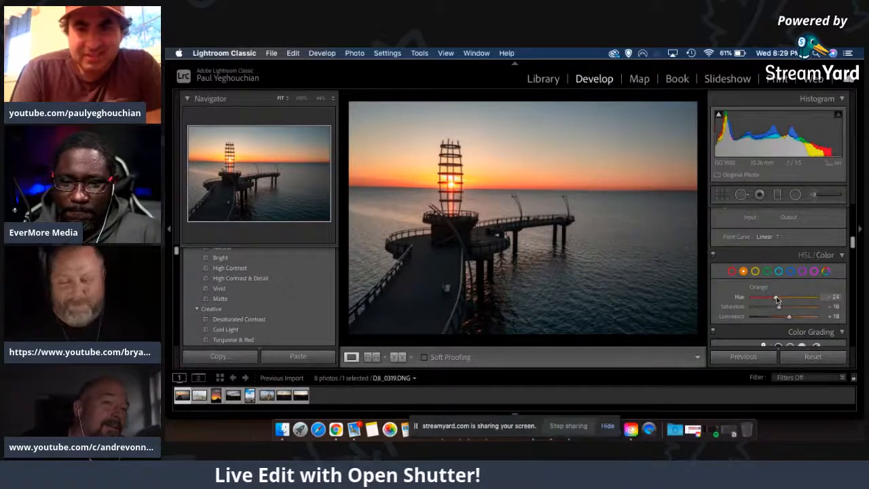
{"action": "left_click_drag", "start_coordinate": [774, 299], "coordinate": [771, 300]}
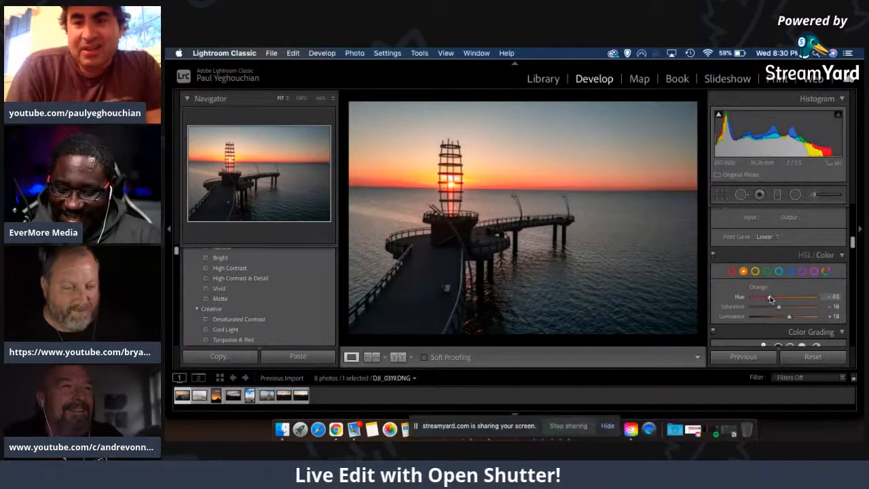
{"action": "mouse_move", "coordinate": [768, 296]}
{"action": "left_mouse_down"}
{"action": "mouse_move", "coordinate": [776, 296]}
{"action": "mouse_move", "coordinate": [768, 297]}
{"action": "left_mouse_up"}
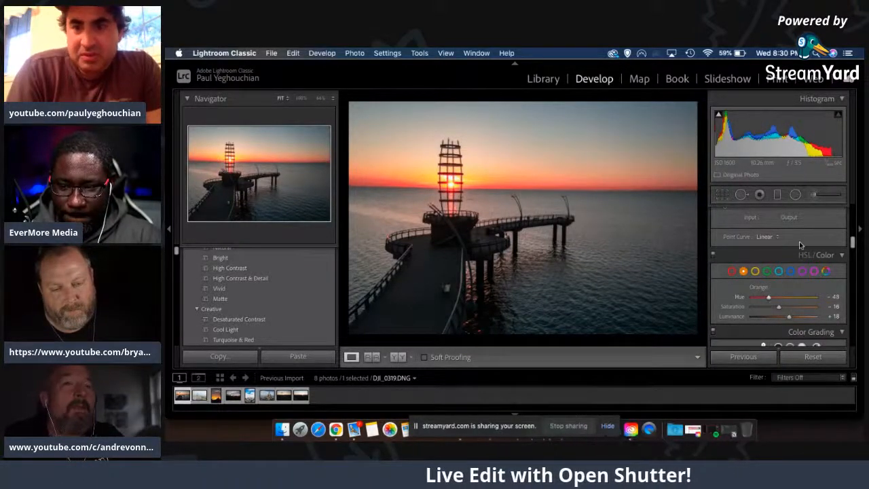
Adjust the photo's presence with Vibrance at +11, Saturation at +8 and Dehaze at +14
{"action": "scroll", "coordinate": [799, 241], "scroll_direction": "up", "scroll_amount": 5}
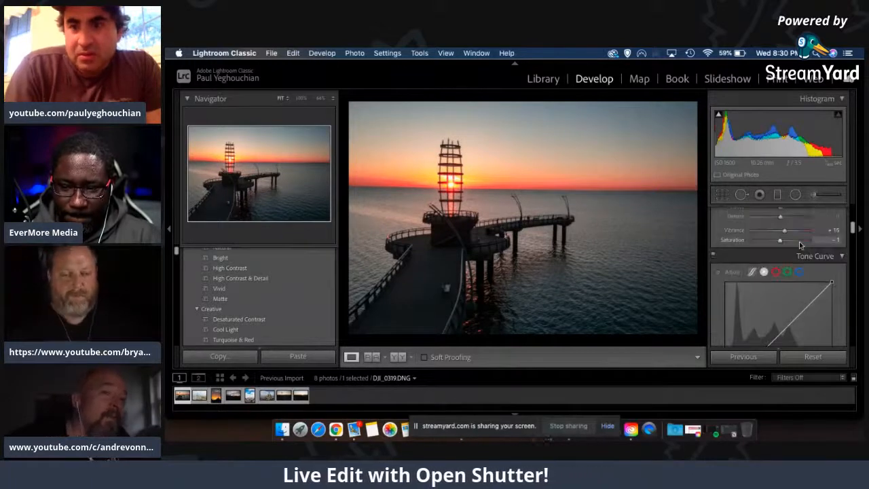
{"action": "scroll", "coordinate": [799, 240], "scroll_direction": "up", "scroll_amount": 4}
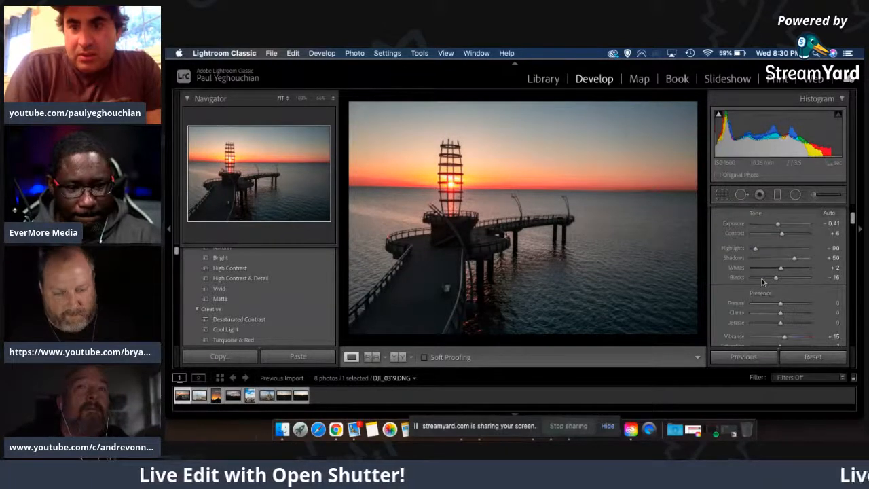
{"action": "scroll", "coordinate": [781, 309], "scroll_direction": "down", "scroll_amount": 1}
{"action": "mouse_move", "coordinate": [786, 318]}
{"action": "left_mouse_down"}
{"action": "mouse_move", "coordinate": [818, 314]}
{"action": "mouse_move", "coordinate": [799, 314]}
{"action": "left_mouse_up"}
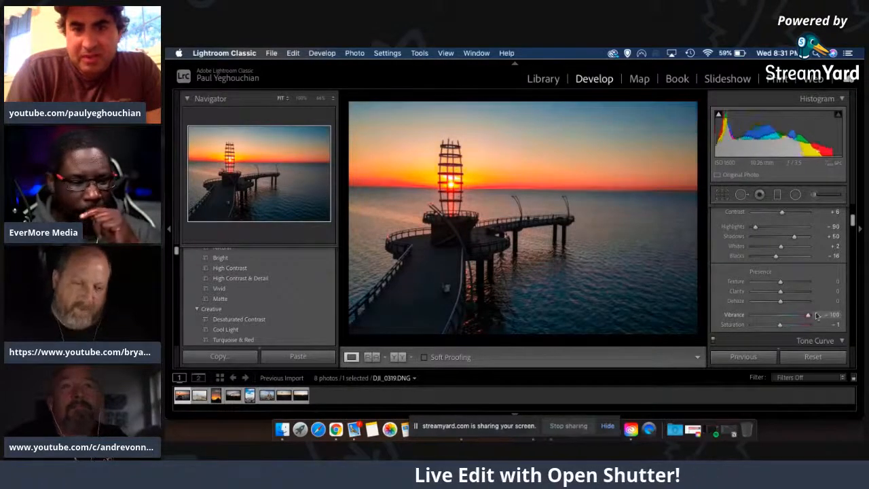
{"action": "left_click_drag", "start_coordinate": [810, 315], "coordinate": [793, 318]}
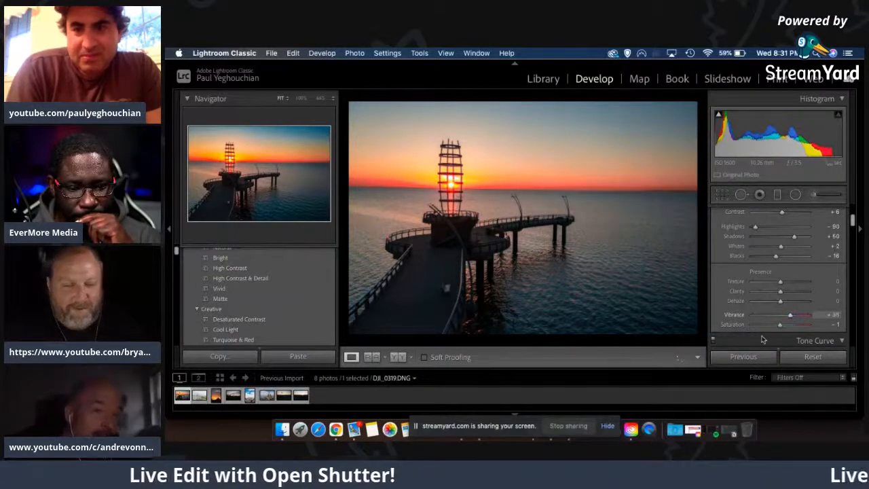
{"action": "left_click_drag", "start_coordinate": [780, 325], "coordinate": [791, 315]}
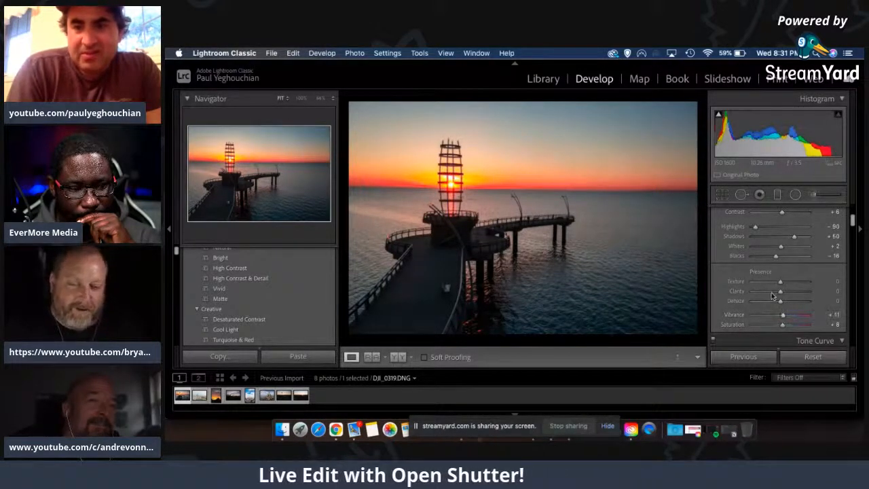
{"action": "left_click_drag", "start_coordinate": [782, 303], "coordinate": [784, 303]}
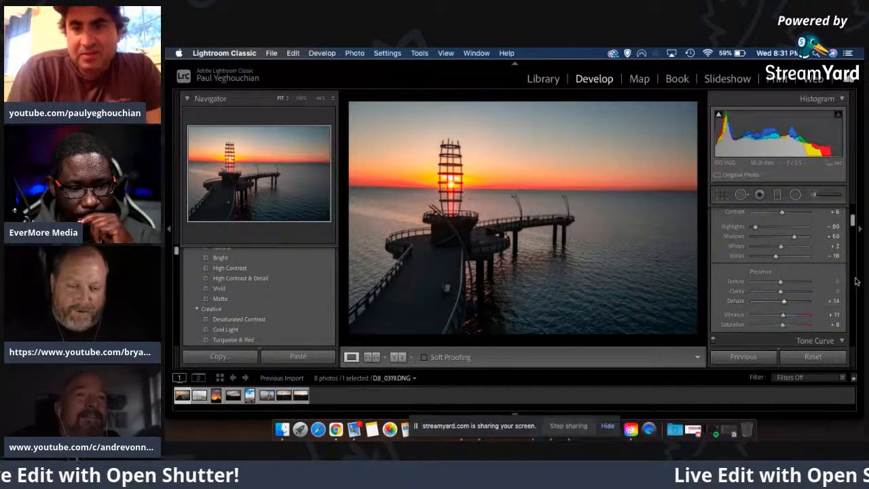
Crop the pier photo tighter at its original aspect ratio, cutting away the lower-left foreground
{"action": "scroll", "coordinate": [780, 285], "scroll_direction": "up", "scroll_amount": 3}
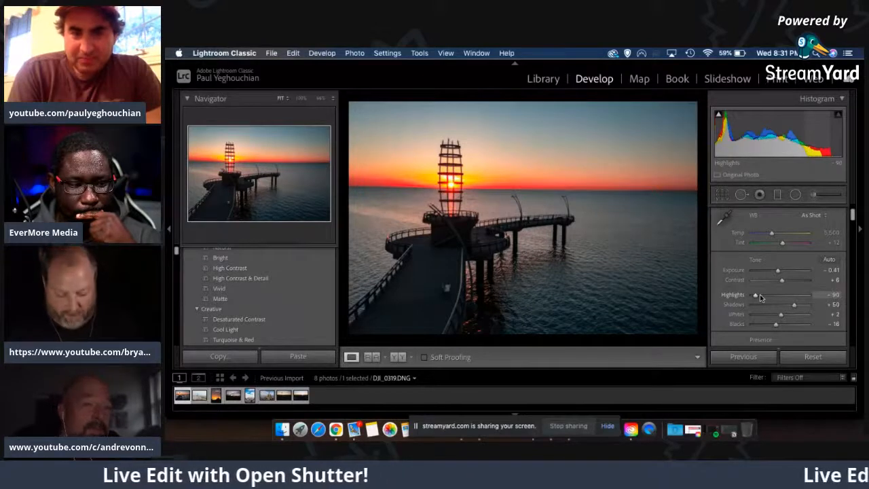
{"action": "left_click", "coordinate": [721, 195]}
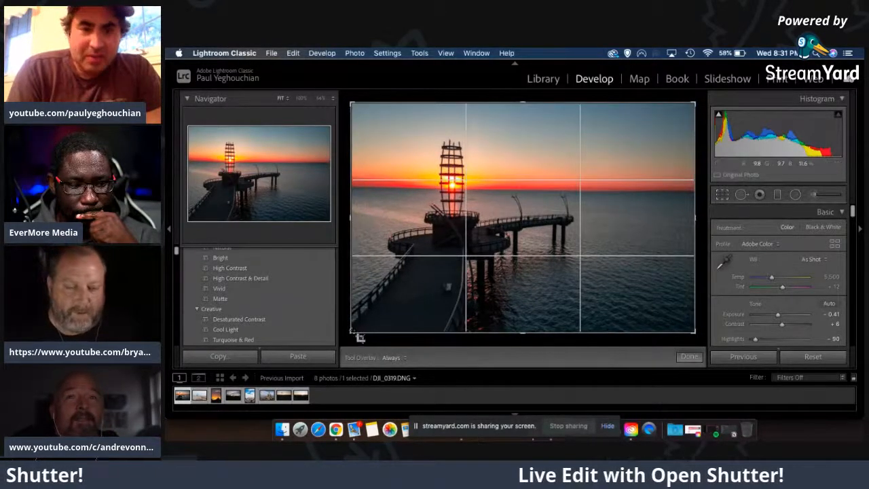
{"action": "left_click_drag", "start_coordinate": [358, 338], "coordinate": [367, 305]}
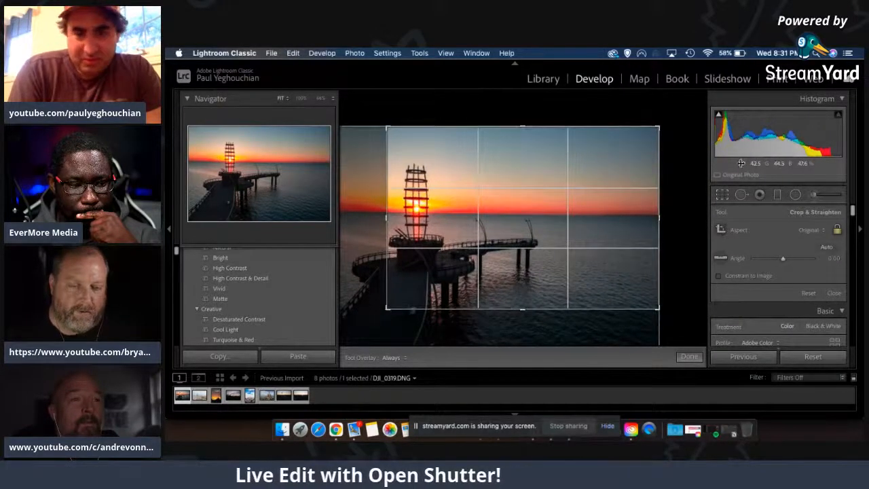
{"action": "left_click", "coordinate": [722, 195]}
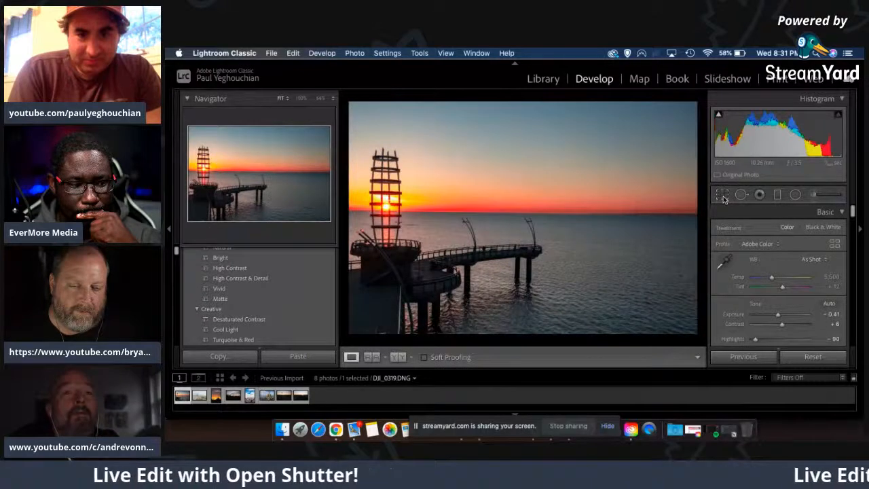
Reposition the photo within the crop so the tower sits near the left third line and the curved walkway is included
{"action": "left_click", "coordinate": [723, 195]}
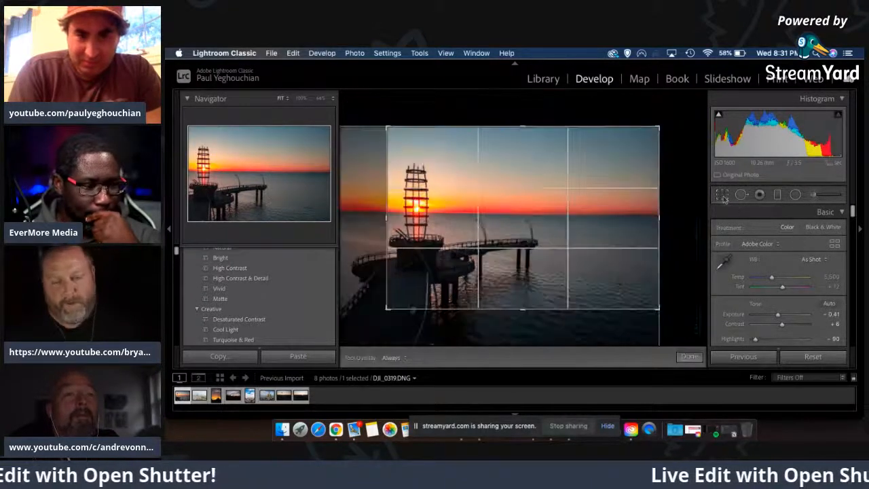
{"action": "left_click_drag", "start_coordinate": [521, 266], "coordinate": [553, 249]}
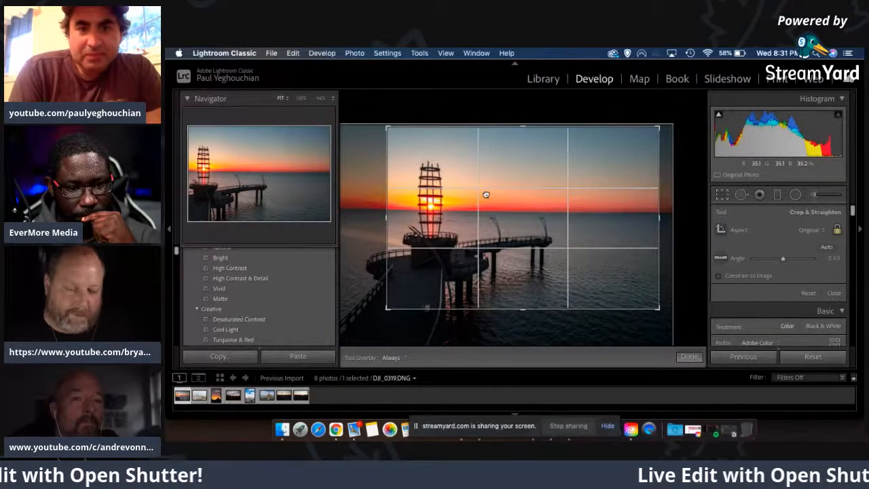
{"action": "left_click_drag", "start_coordinate": [485, 194], "coordinate": [507, 216]}
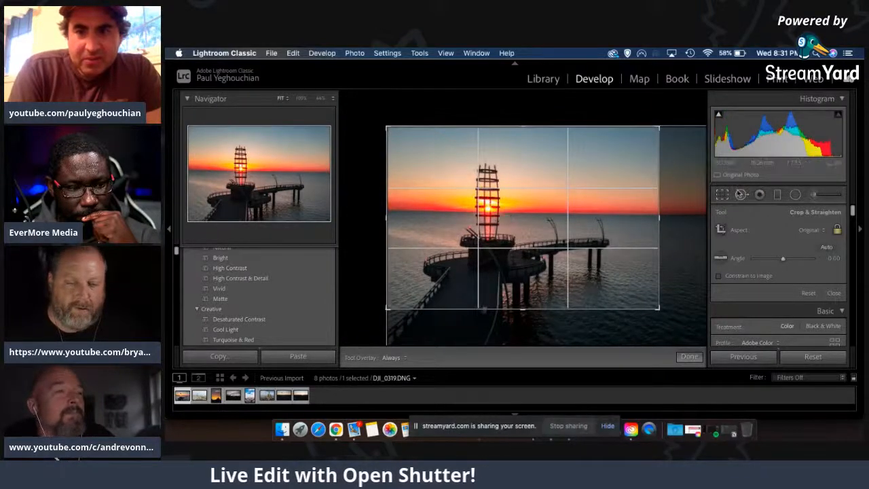
{"action": "left_click", "coordinate": [722, 195]}
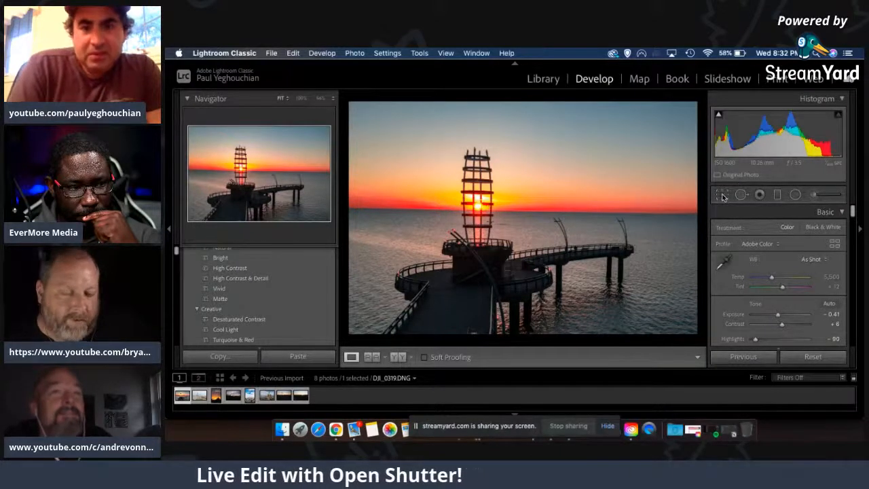
Examine the curved walkway's railing and lamp posts up close, then return to the fitted view
{"action": "left_click", "coordinate": [579, 249]}
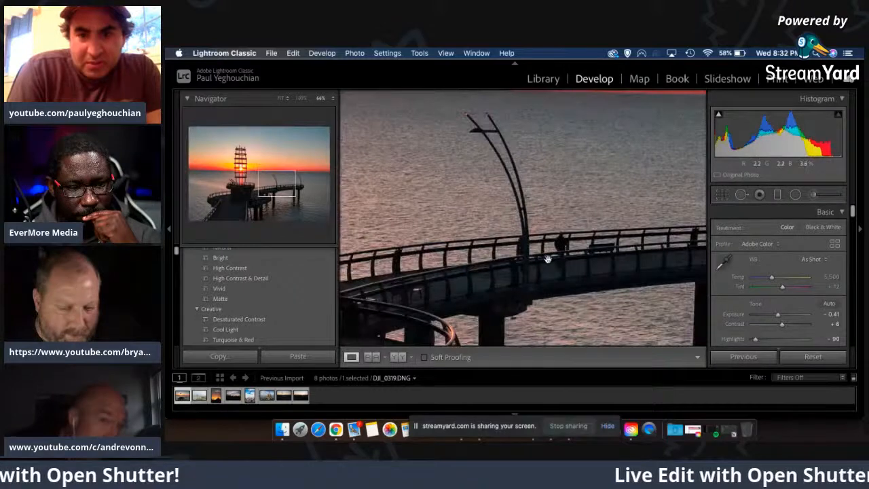
{"action": "left_click_drag", "start_coordinate": [617, 226], "coordinate": [641, 209]}
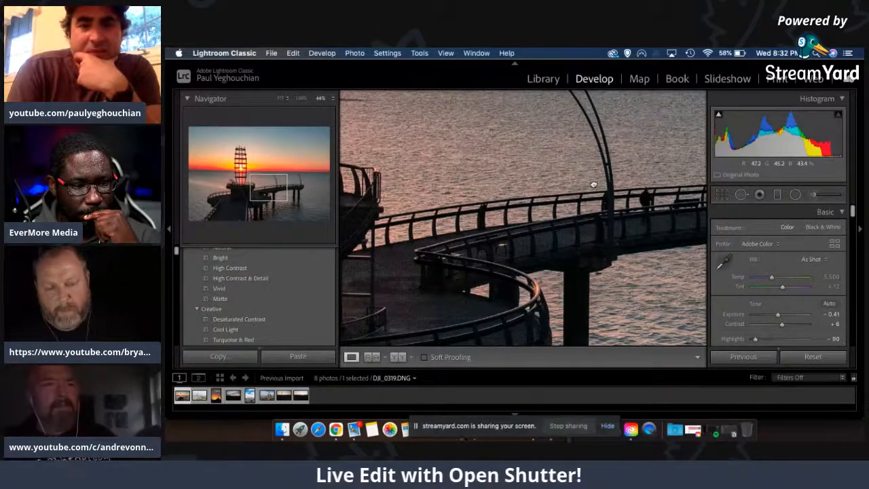
{"action": "scroll", "coordinate": [593, 184], "scroll_direction": "right", "scroll_amount": 5}
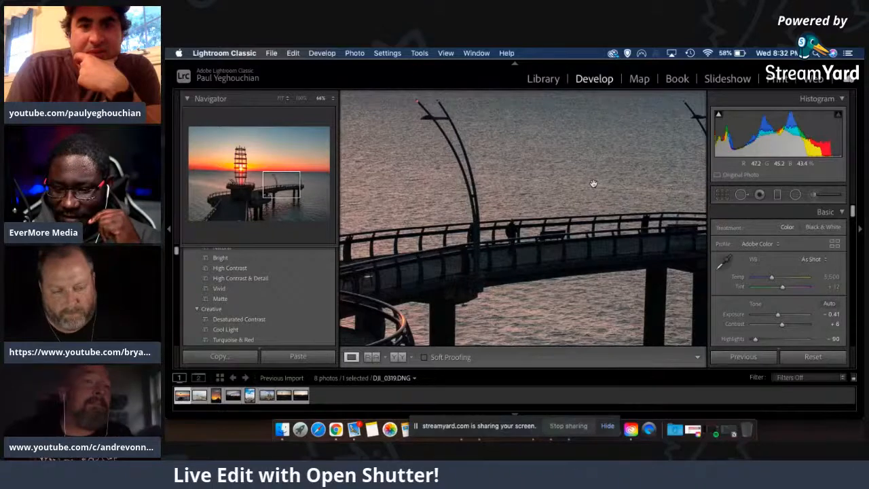
{"action": "left_click", "coordinate": [593, 184]}
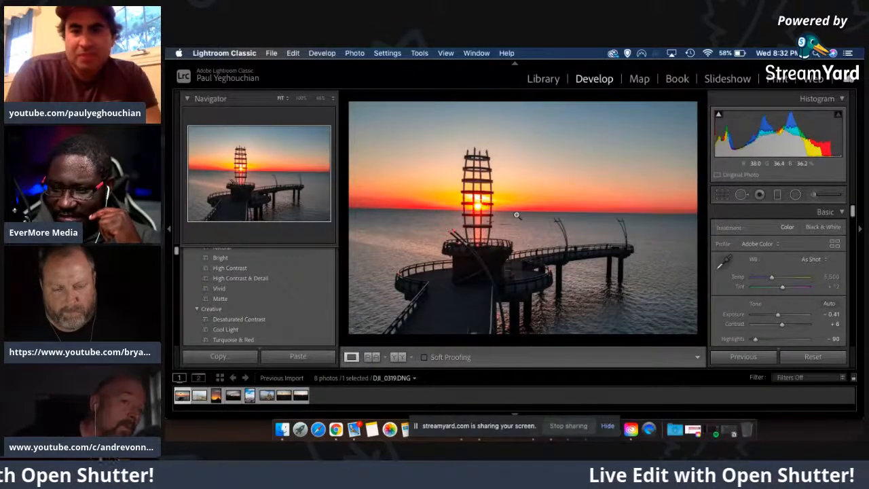
{"action": "scroll", "coordinate": [853, 216], "scroll_direction": "down", "scroll_amount": 2}
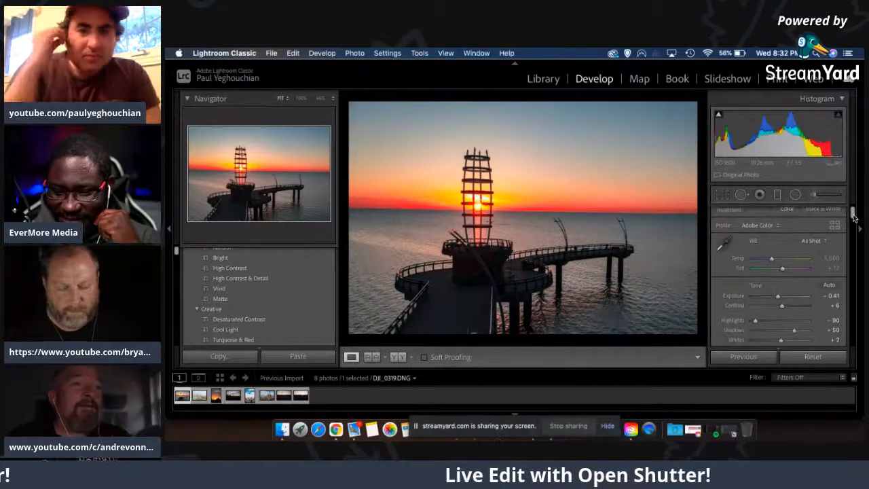
{"action": "scroll", "coordinate": [854, 216], "scroll_direction": "down", "scroll_amount": 1}
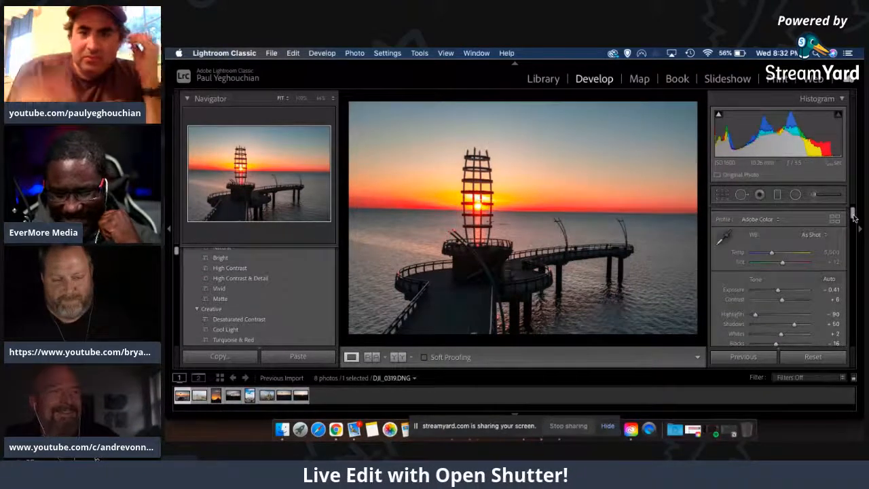
Lift the pier photo's dark tones by setting Blacks to +45
{"action": "scroll", "coordinate": [854, 216], "scroll_direction": "down", "scroll_amount": 4}
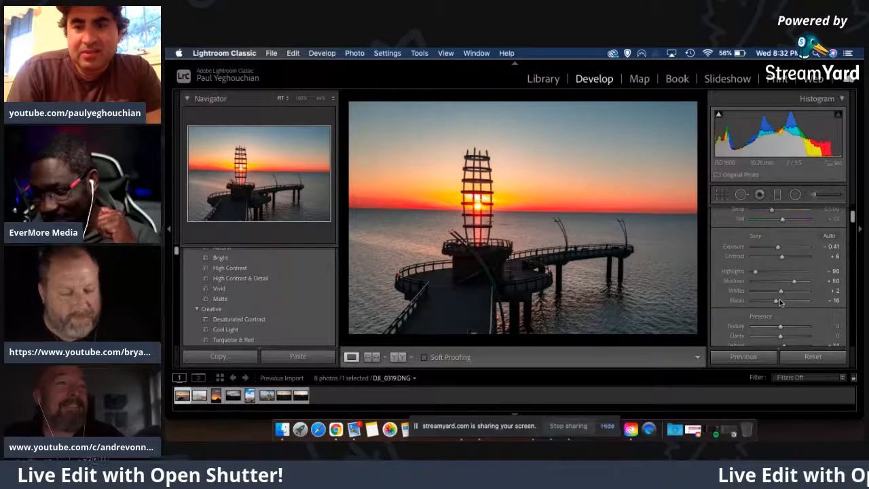
{"action": "key", "text": "period"}
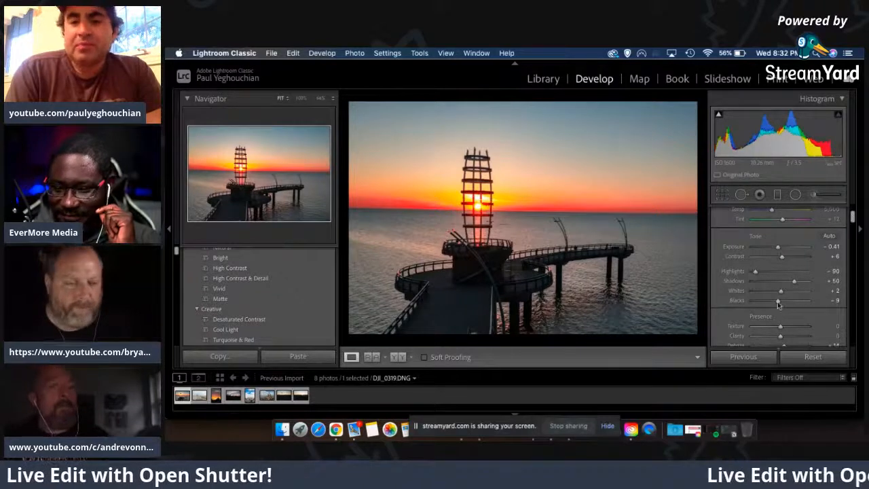
{"action": "left_click_drag", "start_coordinate": [778, 304], "coordinate": [793, 302]}
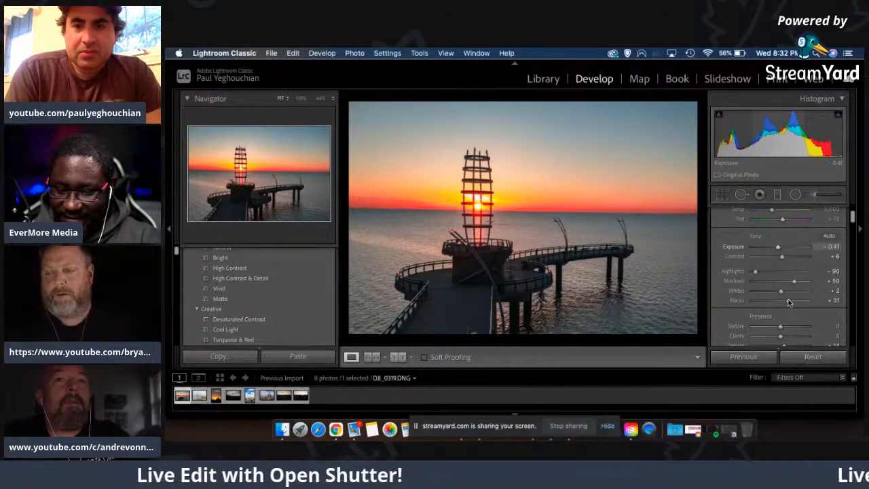
{"action": "left_click_drag", "start_coordinate": [789, 303], "coordinate": [790, 303]}
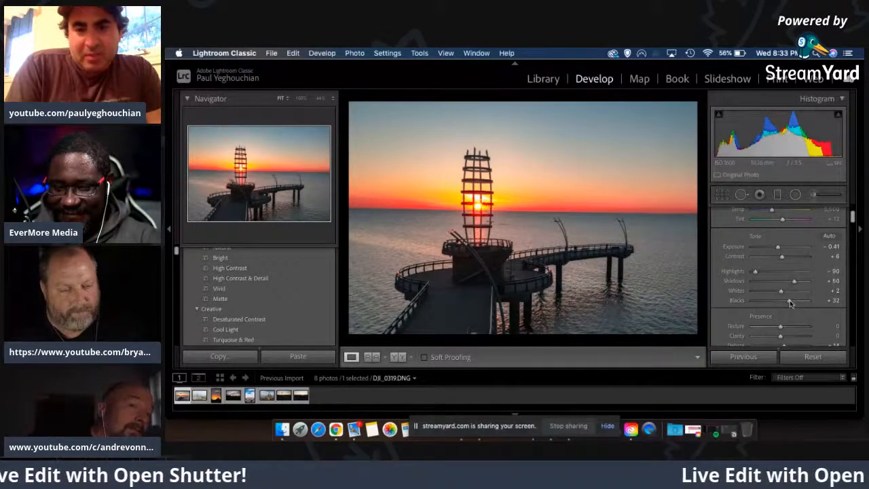
{"action": "left_click_drag", "start_coordinate": [788, 303], "coordinate": [792, 303]}
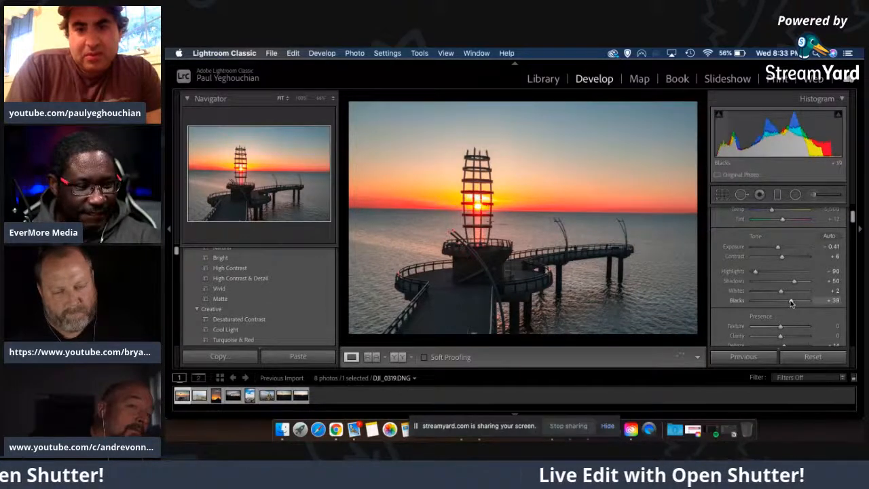
{"action": "mouse_move", "coordinate": [791, 303]}
{"action": "left_mouse_down"}
{"action": "mouse_move", "coordinate": [780, 303]}
{"action": "mouse_move", "coordinate": [793, 301]}
{"action": "left_mouse_up"}
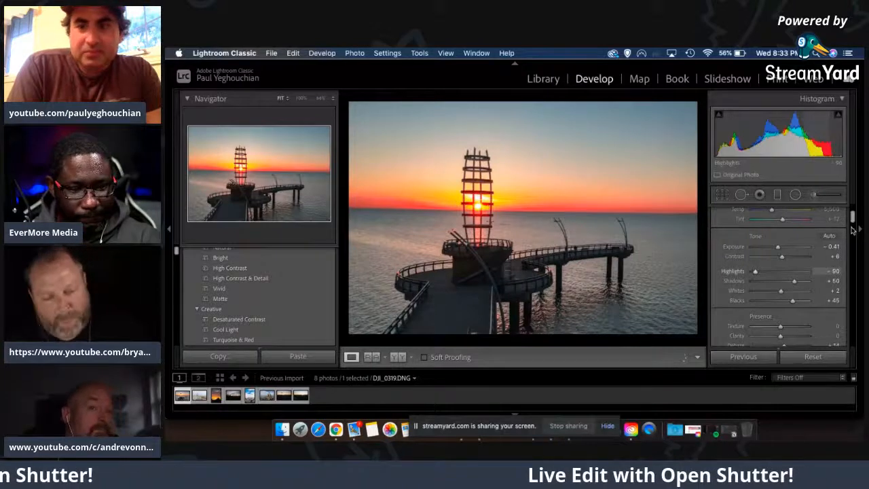
Adjust the photo's blue color range to Hue +31, Saturation +27 and Luminance +83
{"action": "left_click", "coordinate": [853, 246]}
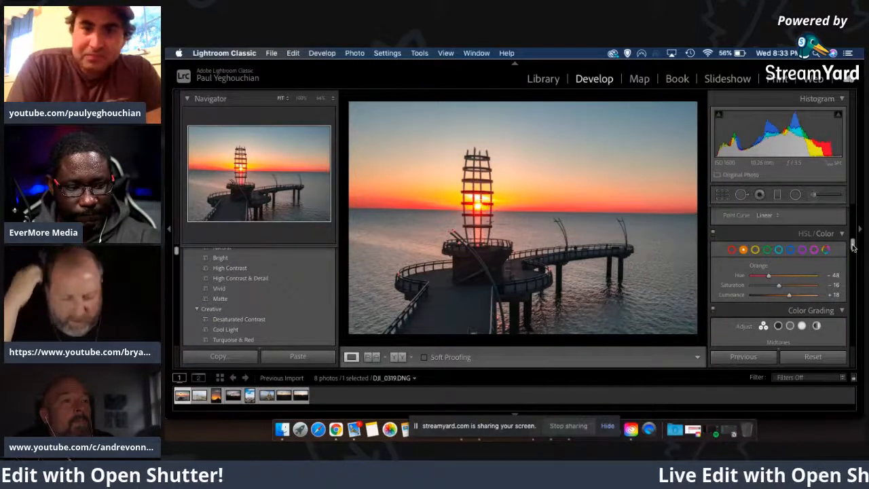
{"action": "scroll", "coordinate": [853, 250], "scroll_direction": "down", "scroll_amount": 1}
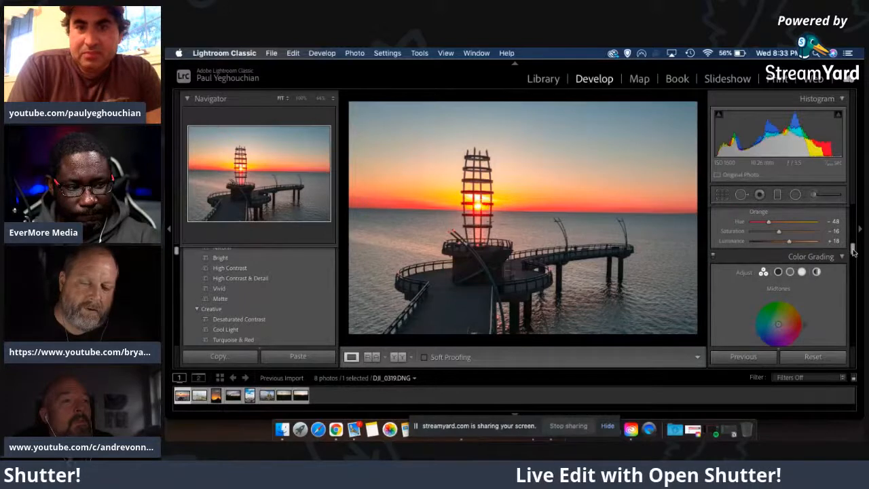
{"action": "scroll", "coordinate": [854, 250], "scroll_direction": "up", "scroll_amount": 3}
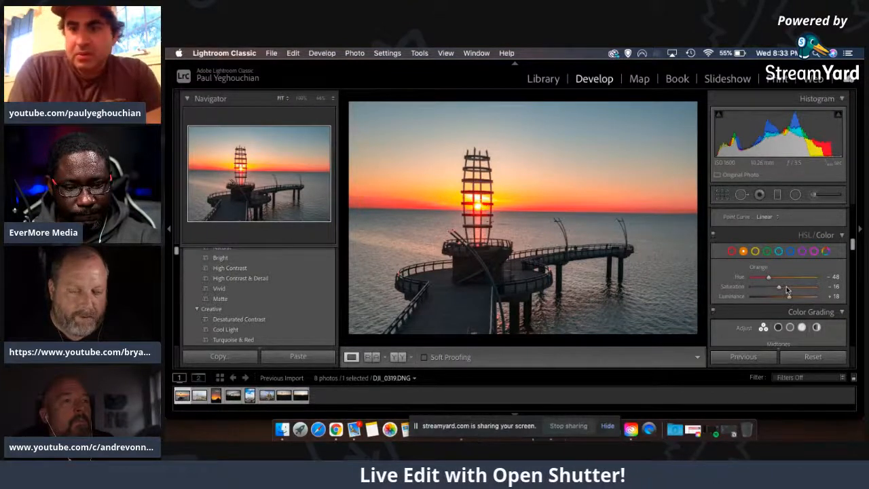
{"action": "left_click", "coordinate": [790, 251]}
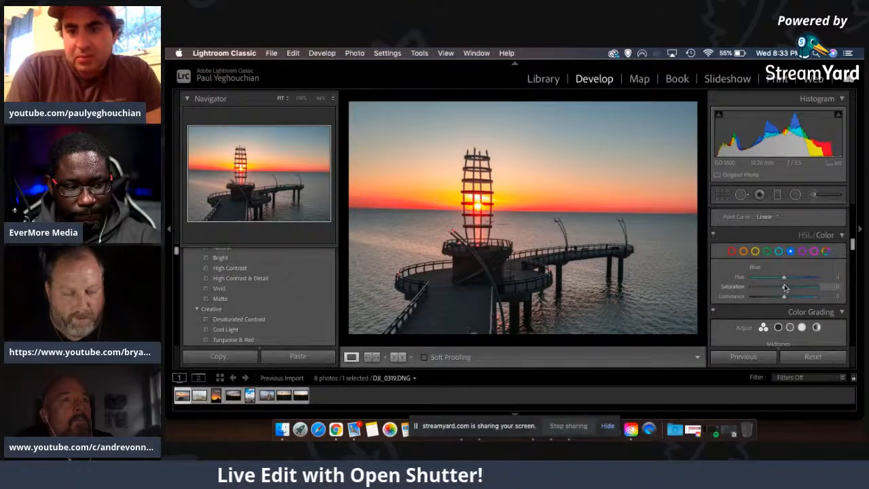
{"action": "left_click_drag", "start_coordinate": [765, 289], "coordinate": [795, 278]}
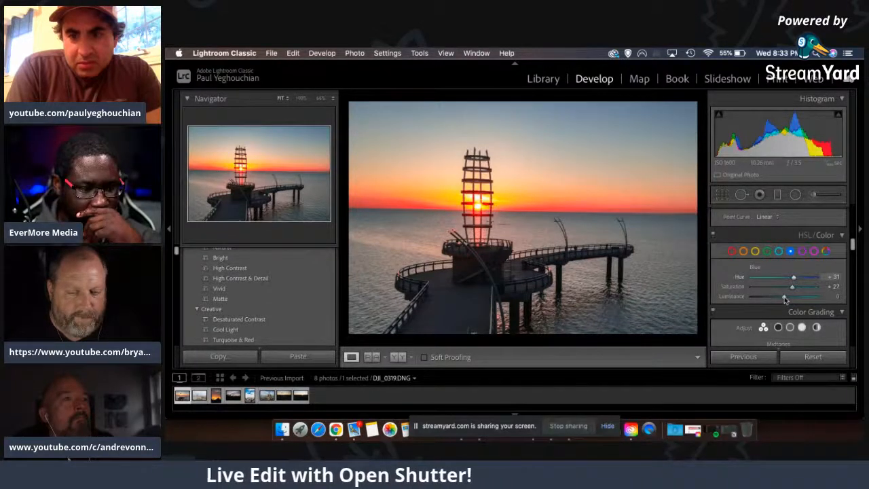
{"action": "left_click_drag", "start_coordinate": [784, 298], "coordinate": [803, 298]}
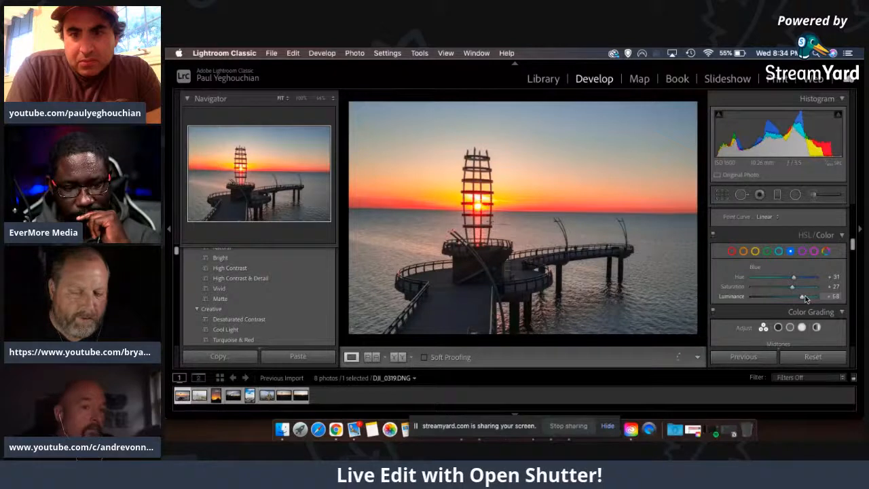
{"action": "left_click_drag", "start_coordinate": [802, 296], "coordinate": [806, 296]}
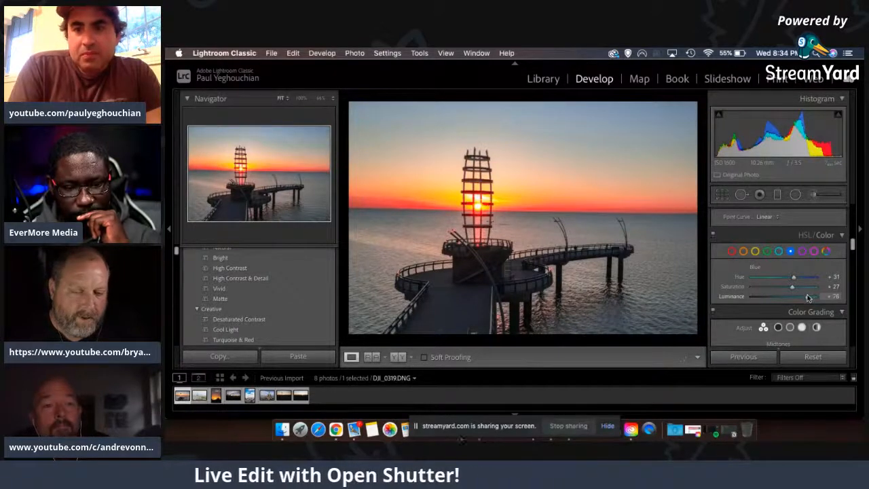
{"action": "left_click_drag", "start_coordinate": [810, 298], "coordinate": [810, 297]}
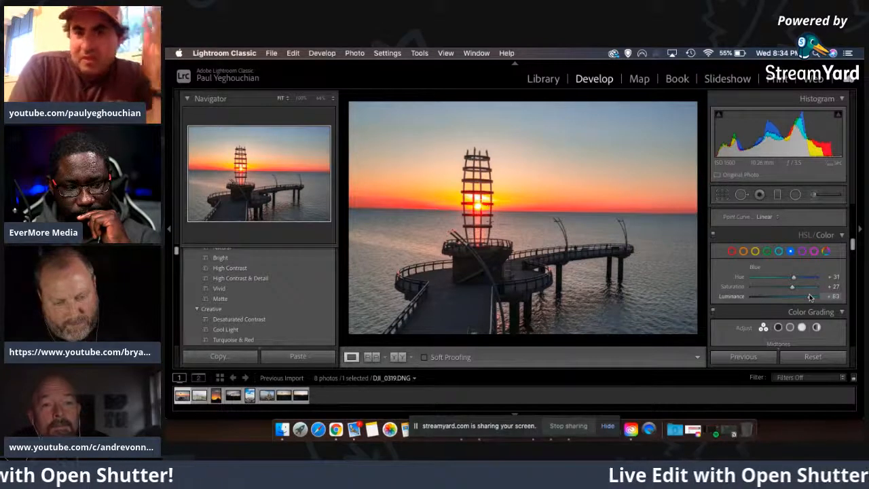
Set the Transform rotation of the pier photo to +10.0 and Upright to Off
{"action": "left_click_drag", "start_coordinate": [853, 244], "coordinate": [852, 311]}
{"action": "left_click_drag", "start_coordinate": [785, 286], "coordinate": [784, 285]}
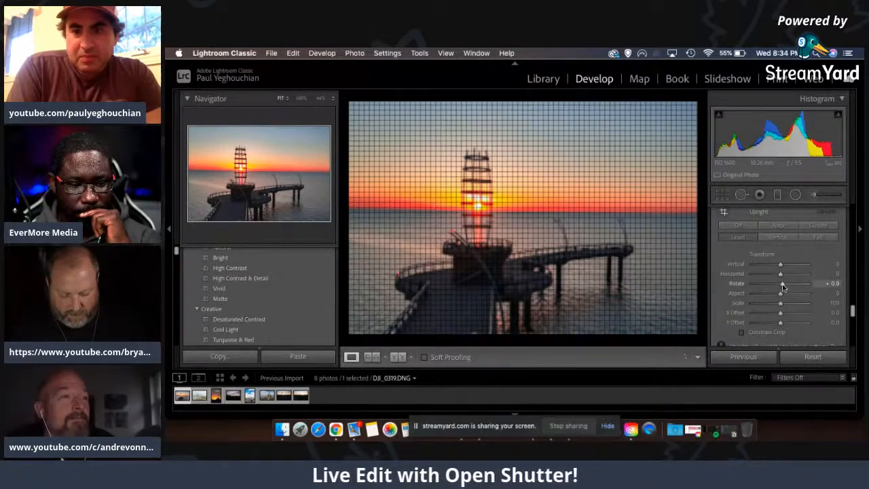
{"action": "left_click_drag", "start_coordinate": [786, 286], "coordinate": [814, 289]}
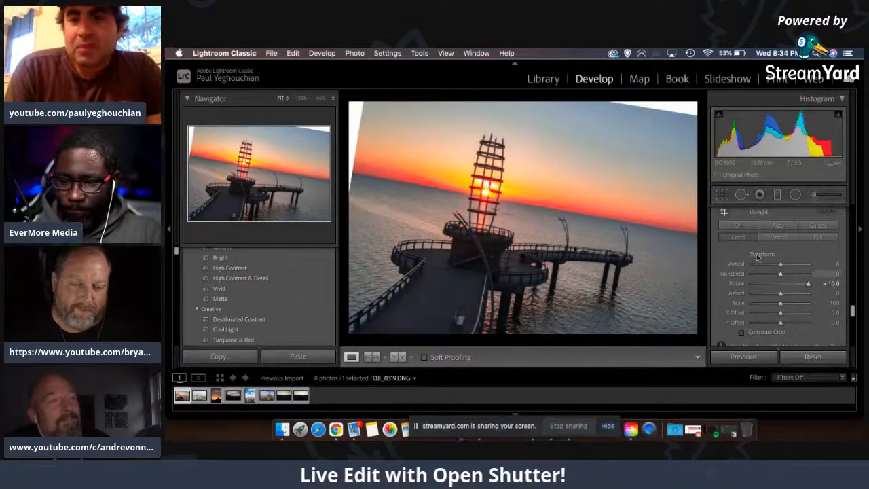
{"action": "scroll", "coordinate": [753, 254], "scroll_direction": "up", "scroll_amount": 1}
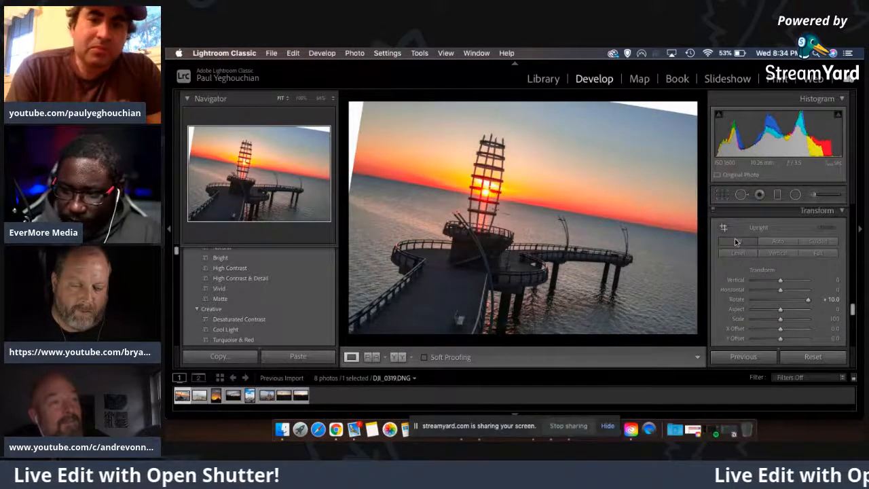
{"action": "left_click", "coordinate": [737, 242]}
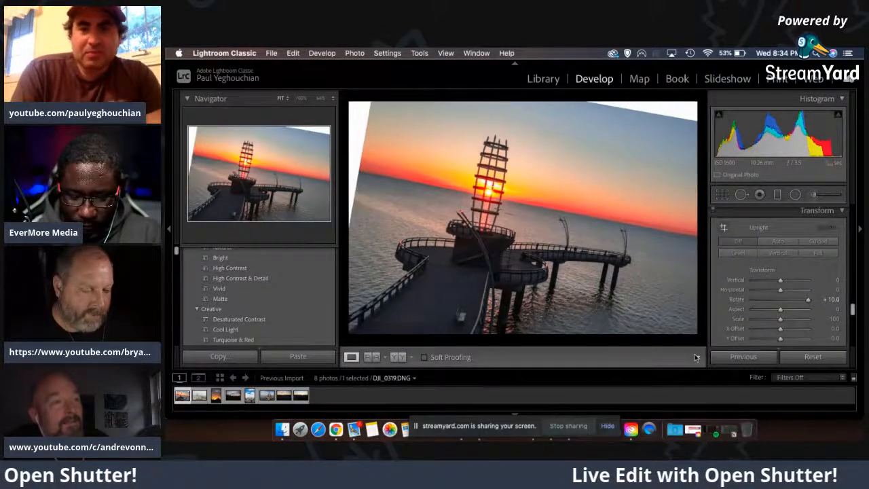
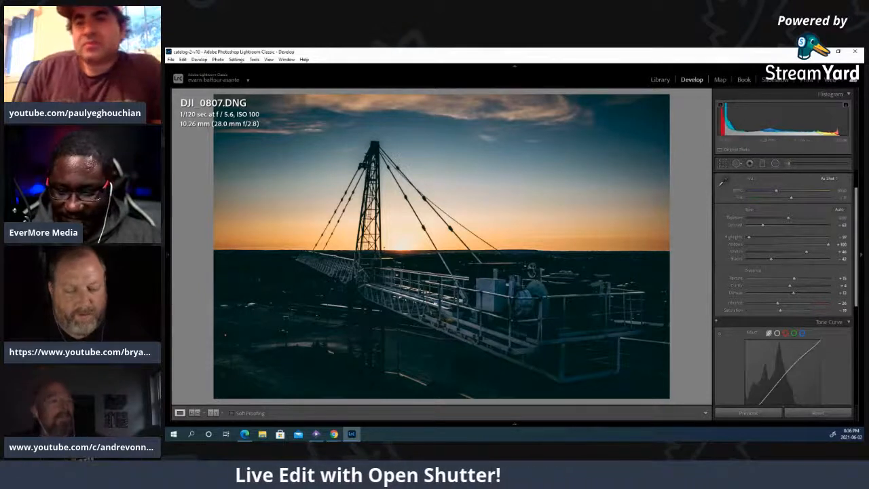
{"action": "key", "text": "alt+Tab"}
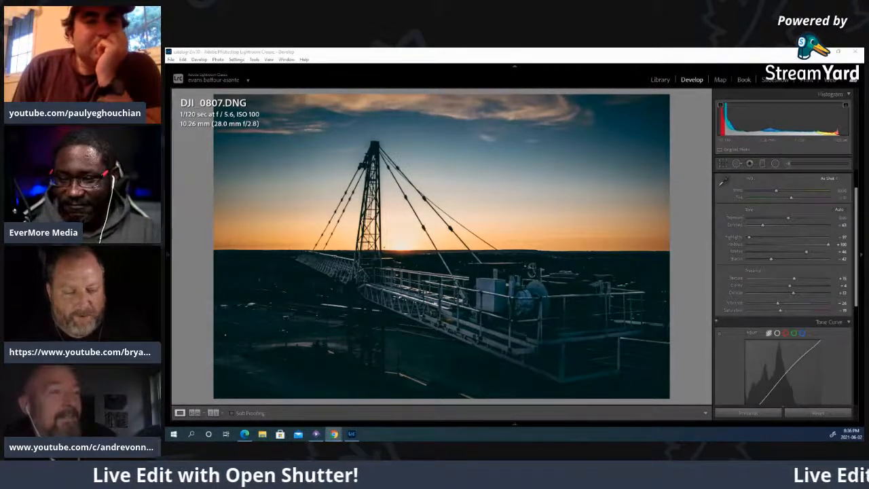